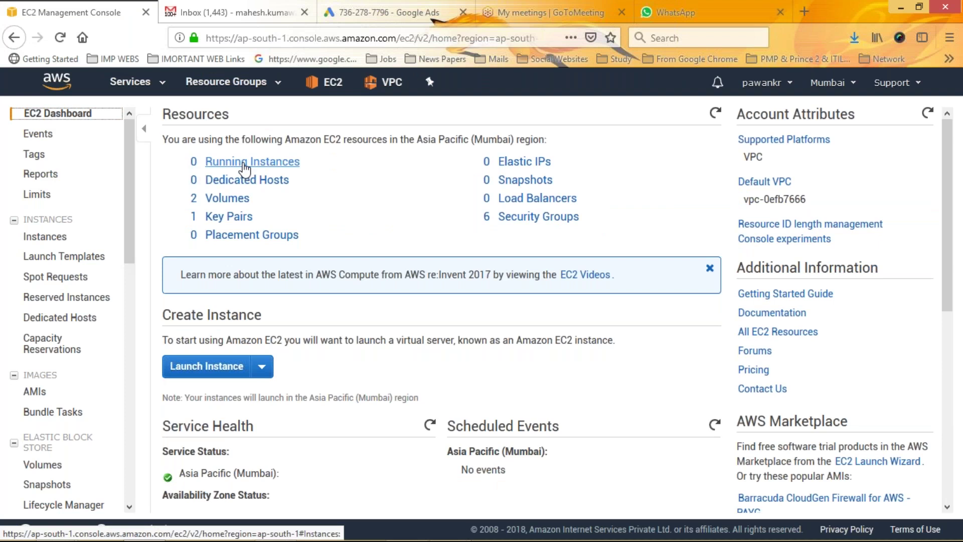
Step: Open the EC2 instances list and examine its columns from Name through Security Groups
{"action": "left_click", "coordinate": [245, 165]}
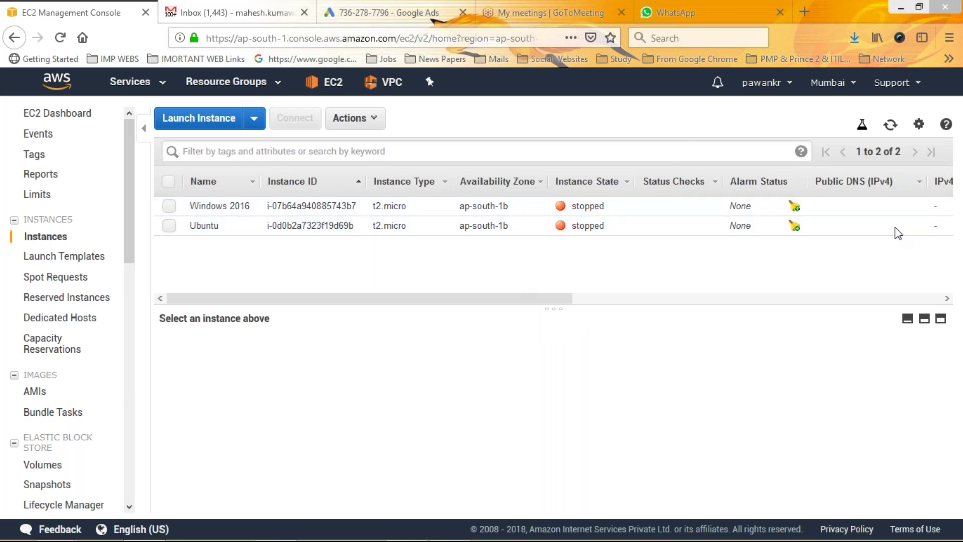
{"action": "left_click", "coordinate": [525, 299]}
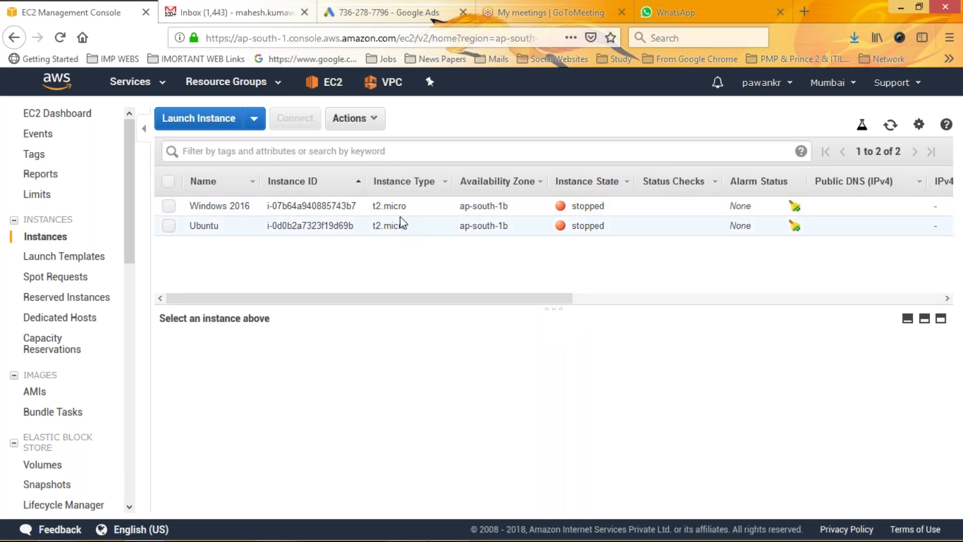
{"action": "left_click_drag", "start_coordinate": [421, 301], "coordinate": [585, 290]}
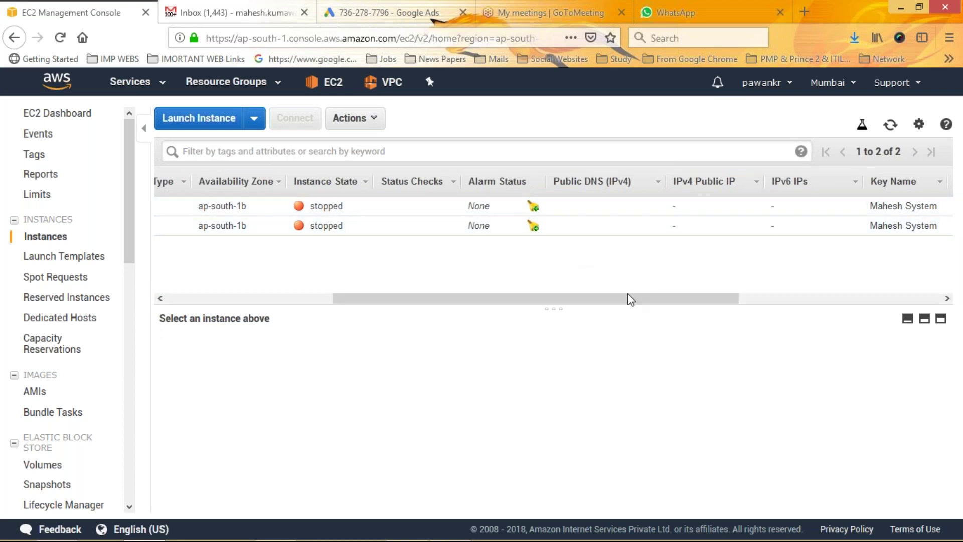
{"action": "left_click_drag", "start_coordinate": [630, 298], "coordinate": [650, 304]}
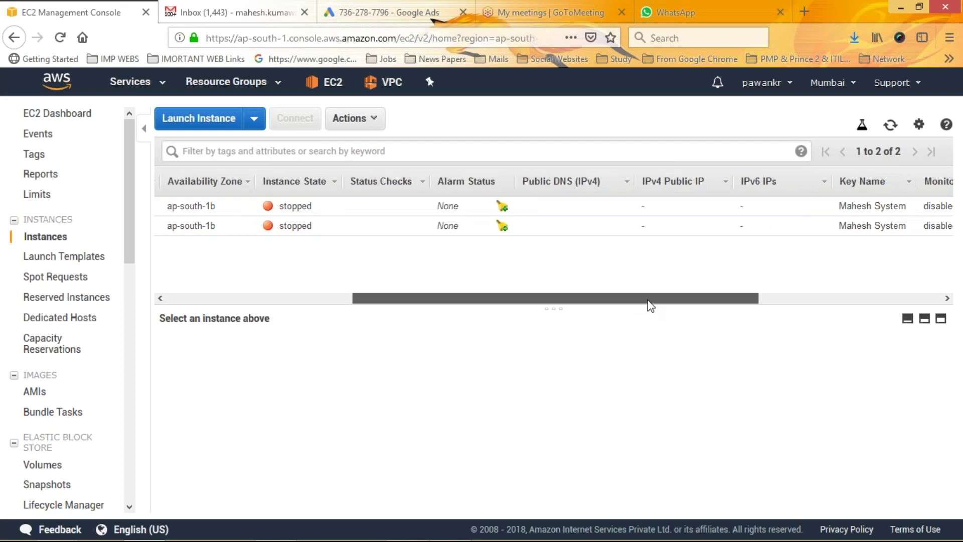
{"action": "left_click_drag", "start_coordinate": [665, 308], "coordinate": [784, 332]}
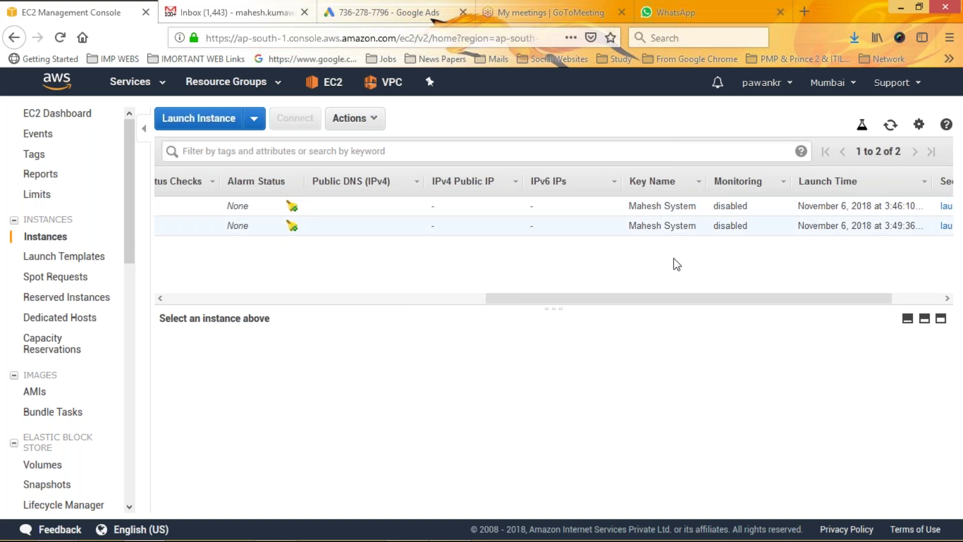
{"action": "left_click_drag", "start_coordinate": [647, 307], "coordinate": [773, 307]}
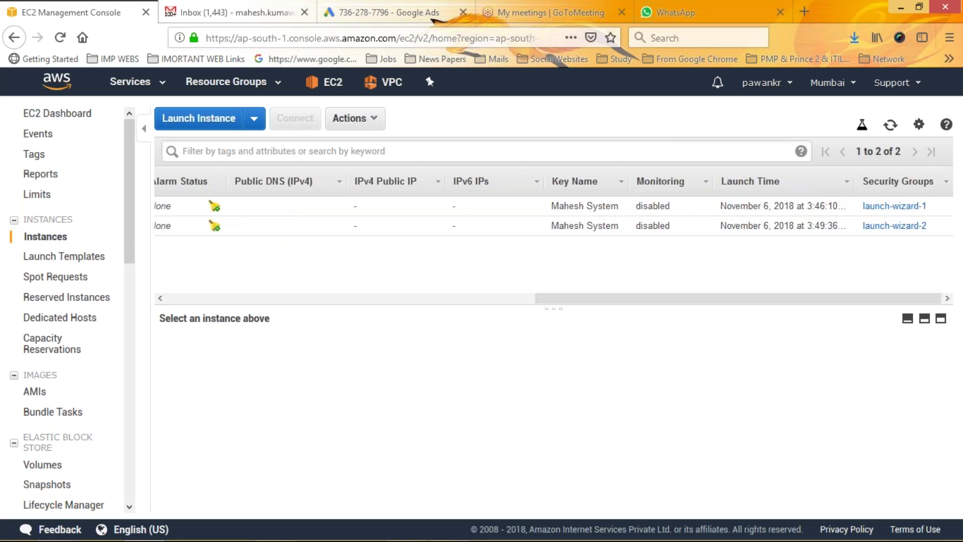
{"action": "left_click_drag", "start_coordinate": [787, 297], "coordinate": [330, 245]}
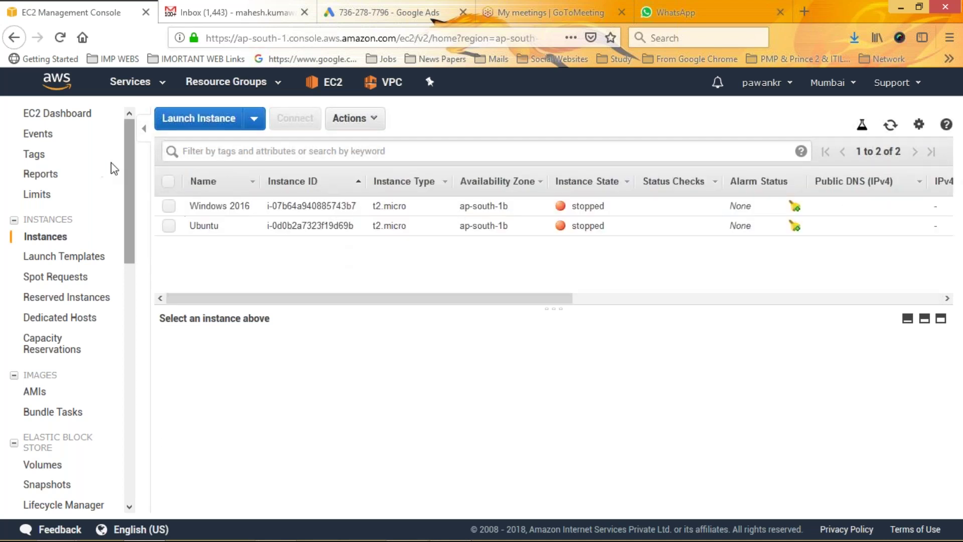
{"action": "left_click", "coordinate": [169, 182]}
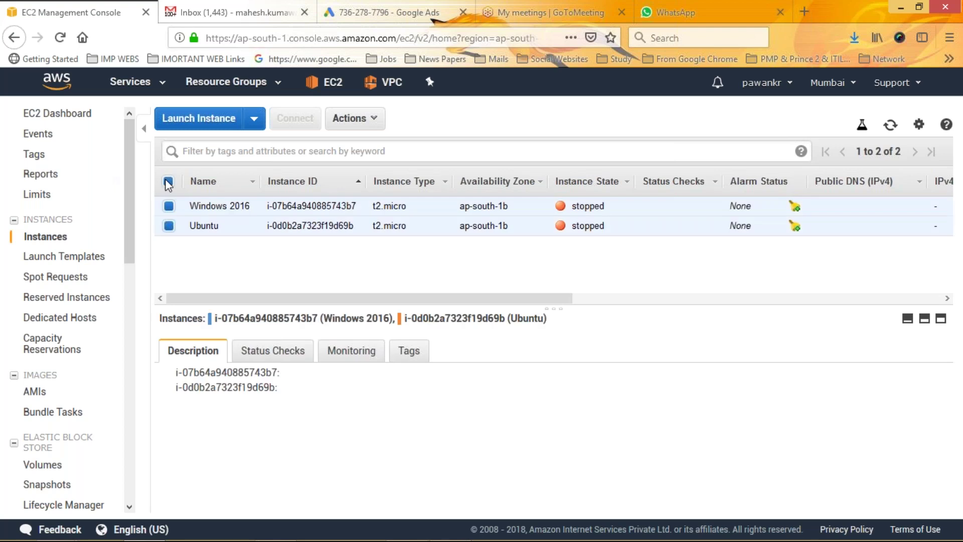
{"action": "left_click", "coordinate": [254, 120]}
{"action": "left_click", "coordinate": [272, 144]}
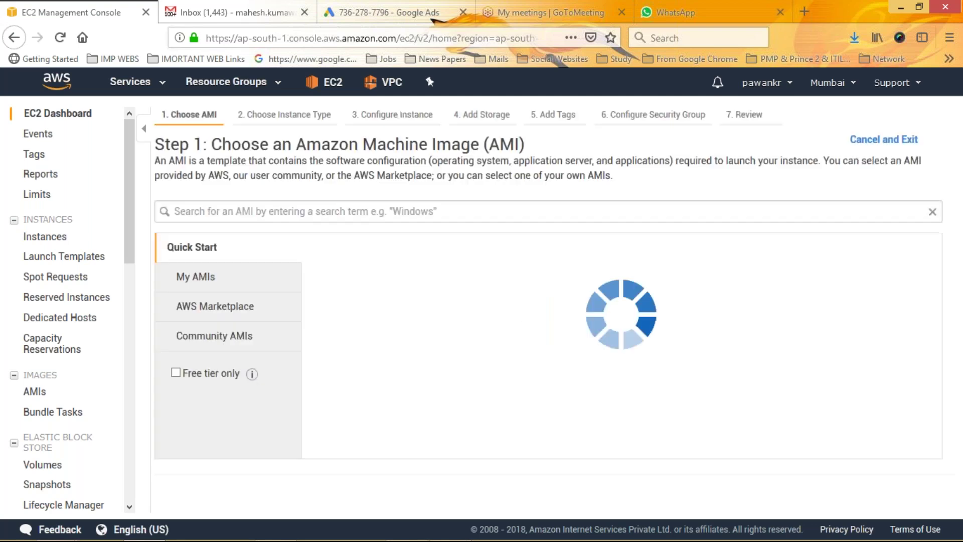
{"action": "key", "text": "alt+Left"}
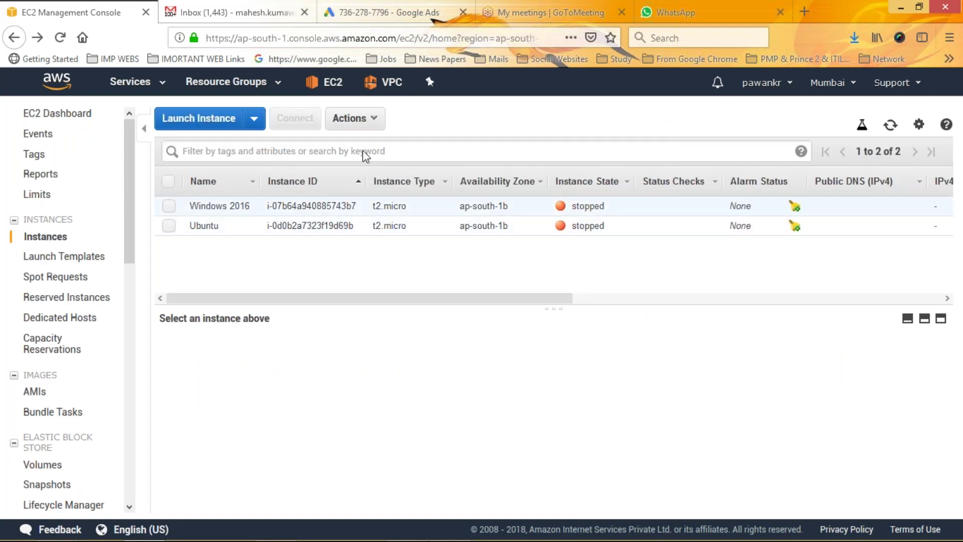
Step: Start the Windows 2016 instance and confirm the start request
{"action": "left_click", "coordinate": [374, 120]}
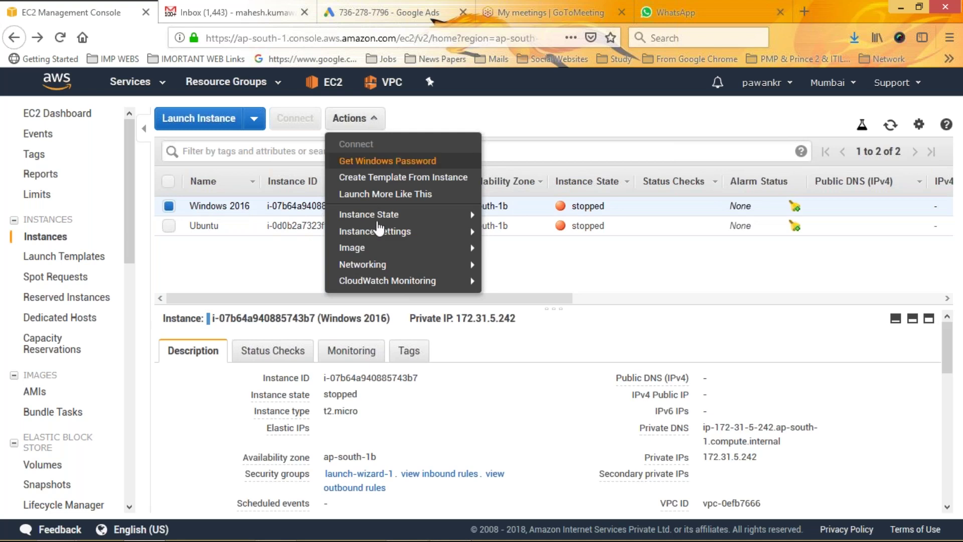
{"action": "mouse_move", "coordinate": [374, 214]}
{"action": "left_click", "coordinate": [505, 215]}
{"action": "key", "text": "Return"}
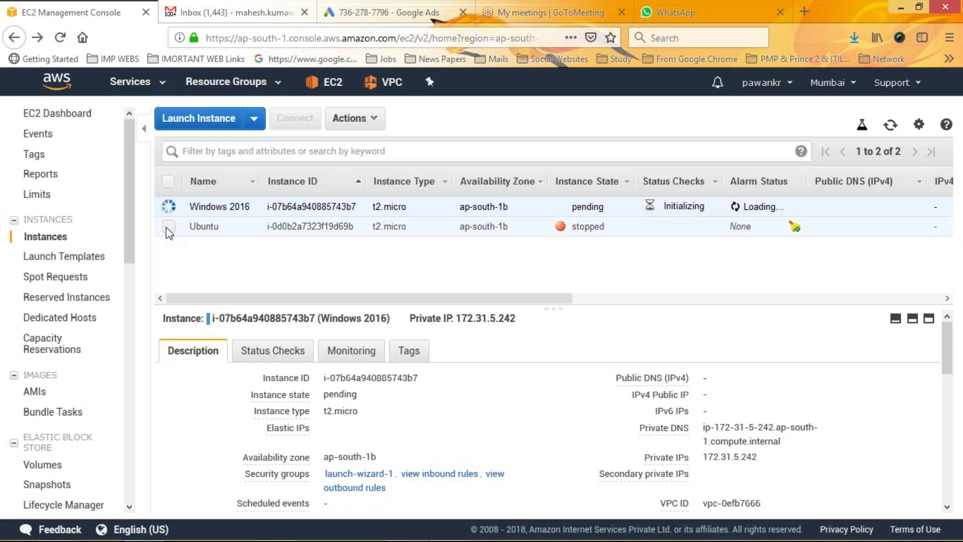
{"action": "left_click", "coordinate": [169, 226]}
{"action": "left_click", "coordinate": [355, 118]}
{"action": "mouse_move", "coordinate": [444, 211]}
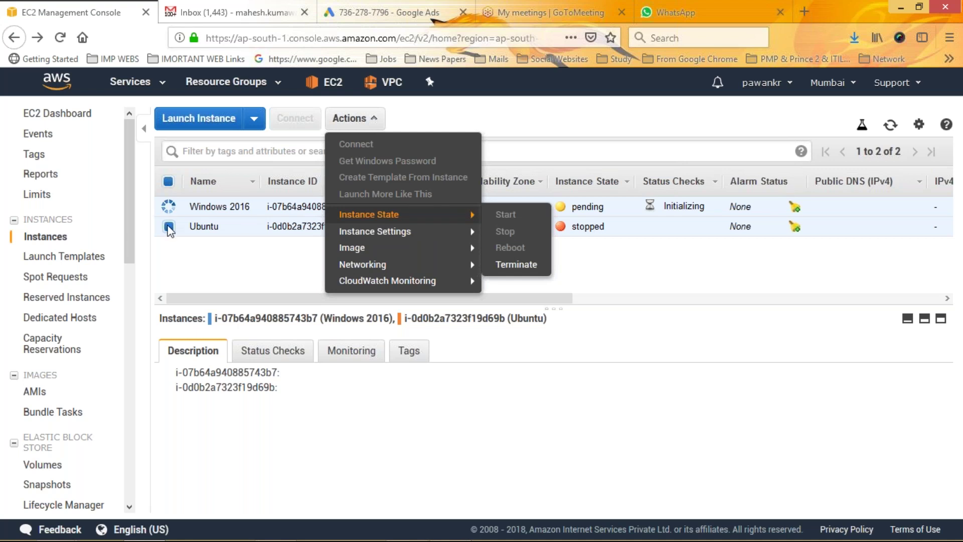
{"action": "left_click", "coordinate": [187, 252]}
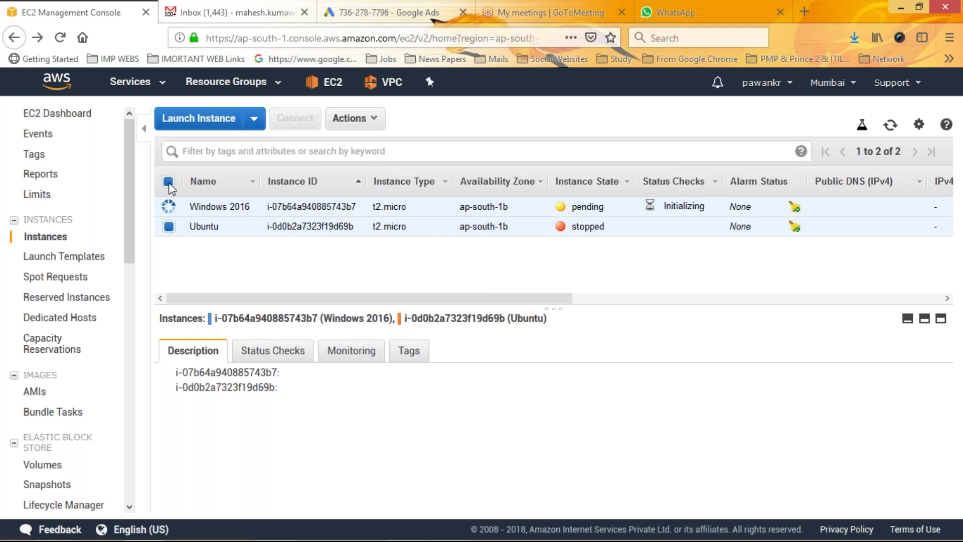
{"action": "left_click", "coordinate": [168, 182]}
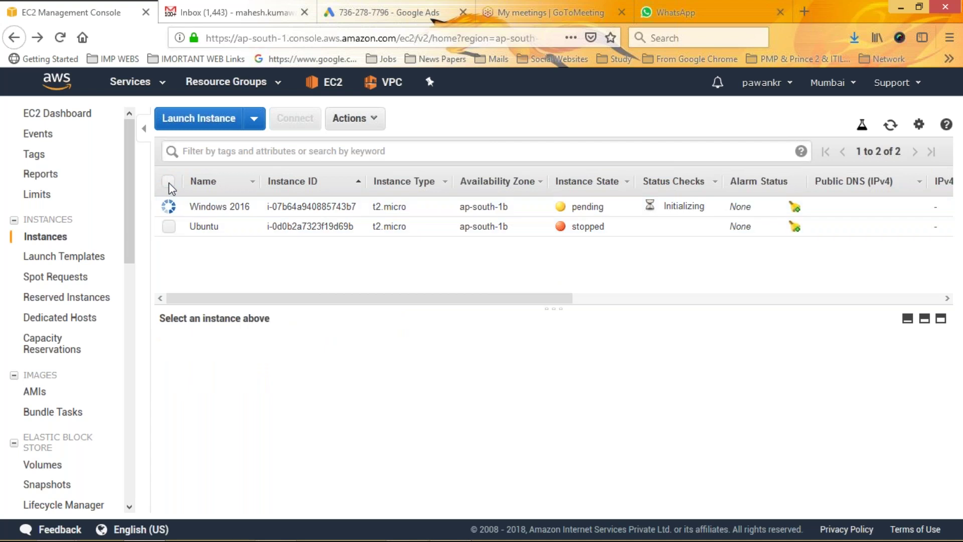
Step: Start the Ubuntu instance on its own and confirm the start request
{"action": "left_click", "coordinate": [168, 226]}
{"action": "left_click", "coordinate": [372, 120]}
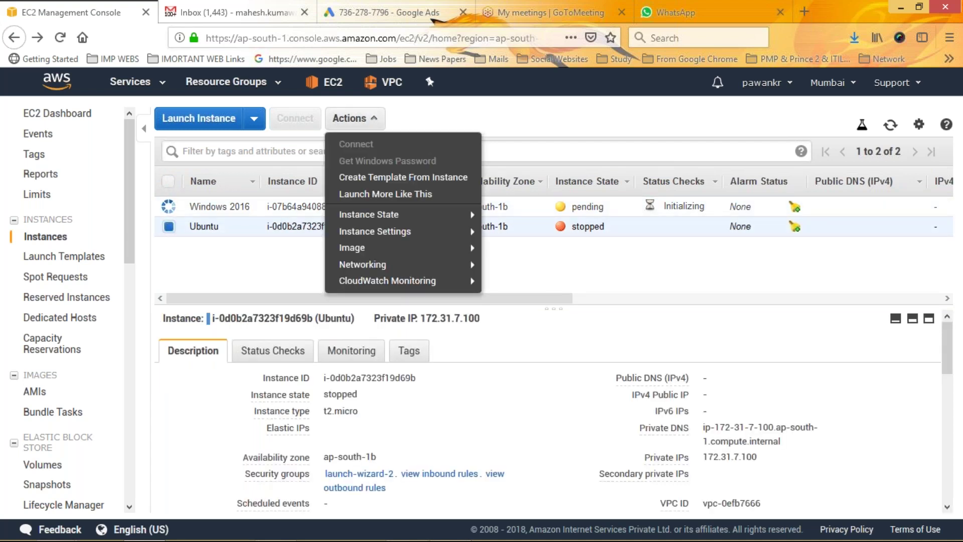
{"action": "mouse_move", "coordinate": [369, 214]}
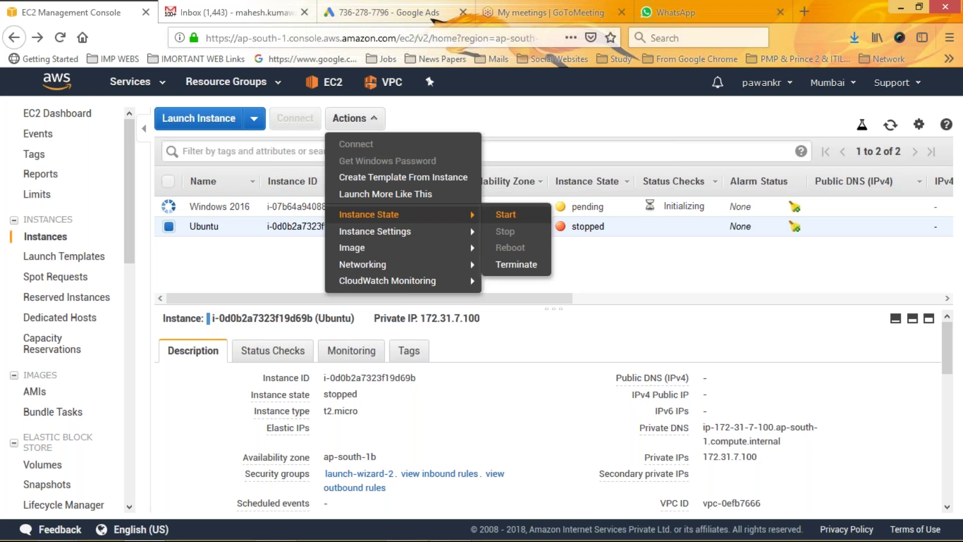
{"action": "left_click", "coordinate": [505, 214]}
{"action": "left_click", "coordinate": [576, 353]}
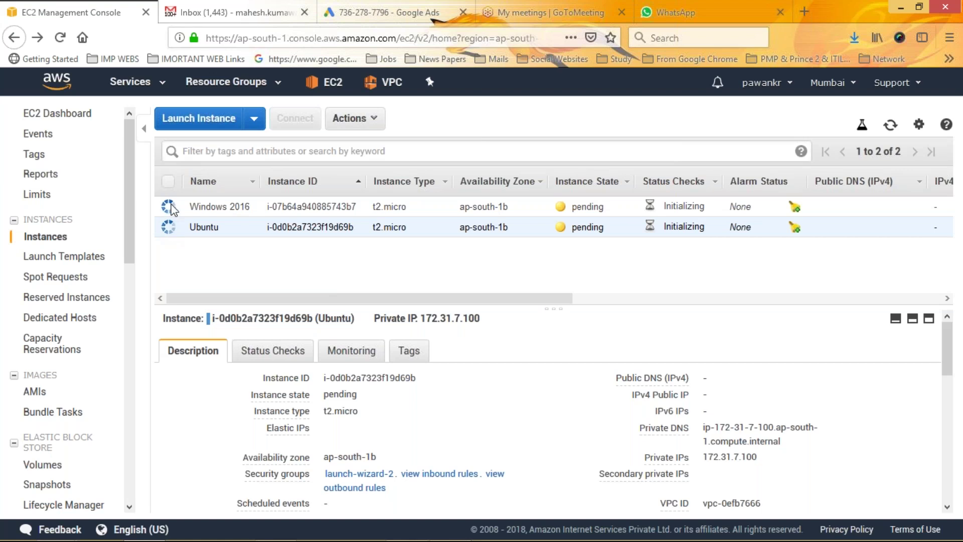
Step: Examine the instance state actions available for the Windows 2016 and Ubuntu instances together, then clear the selection
{"action": "left_click", "coordinate": [168, 181]}
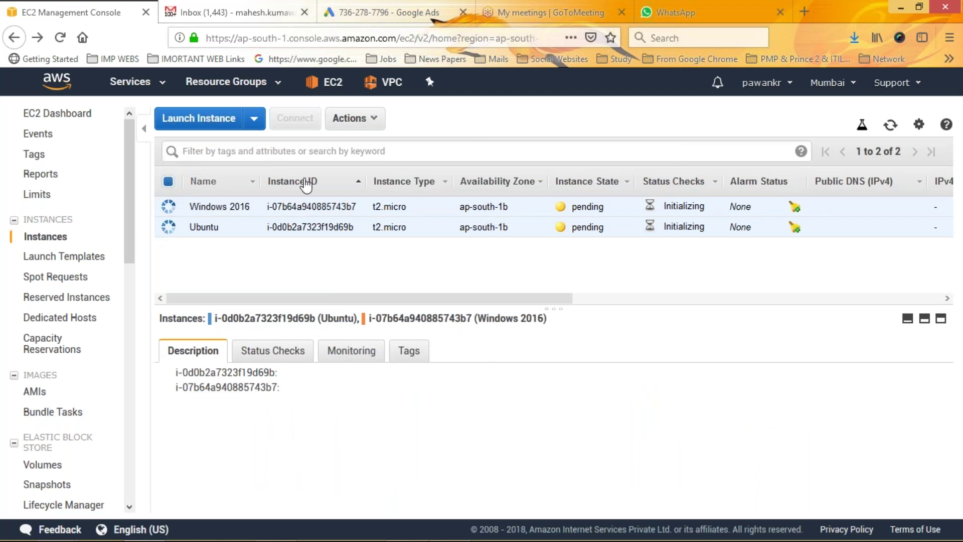
{"action": "left_click", "coordinate": [377, 120]}
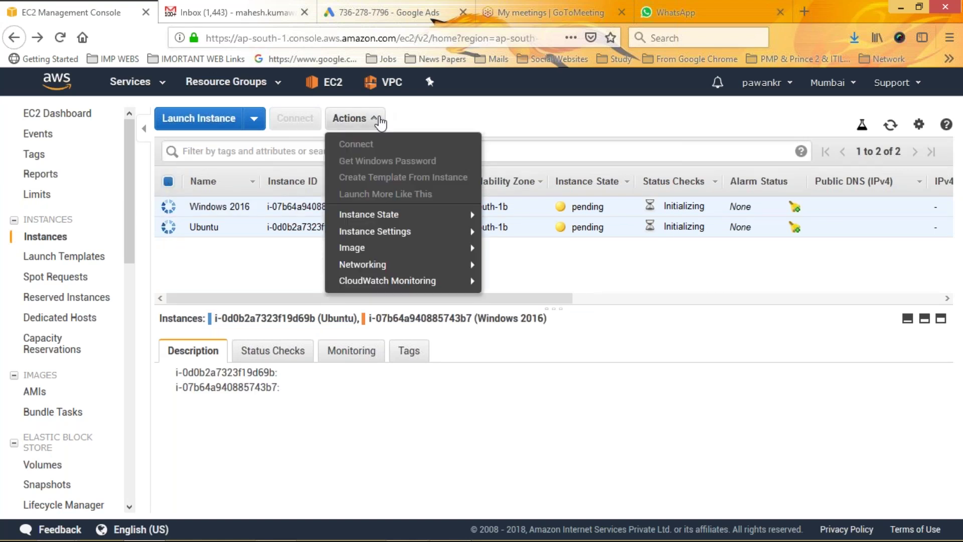
{"action": "mouse_move", "coordinate": [403, 215]}
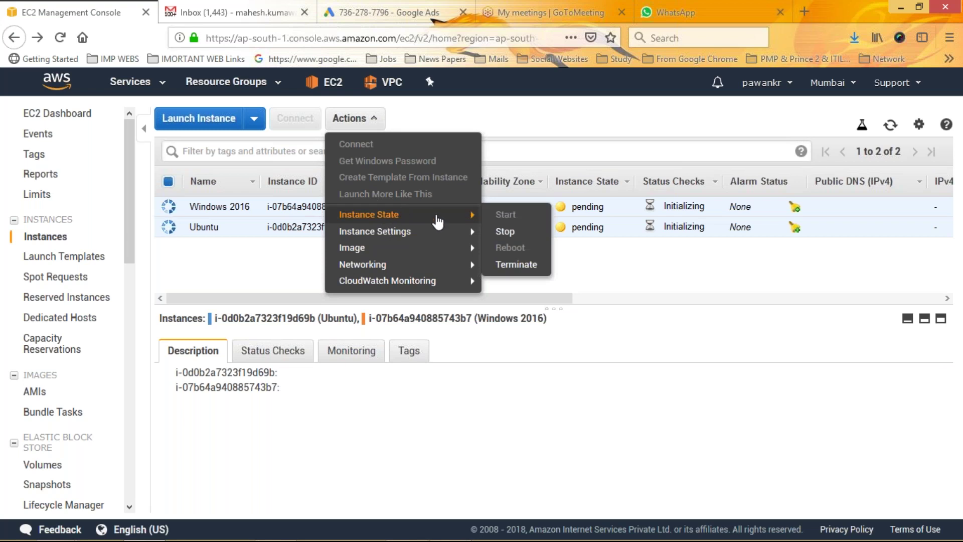
{"action": "mouse_move", "coordinate": [509, 216]}
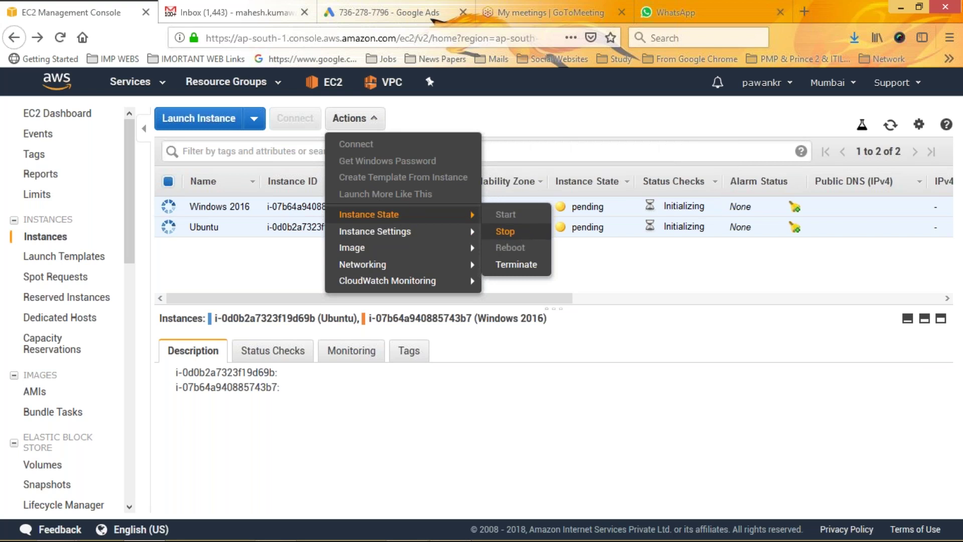
{"action": "mouse_move", "coordinate": [530, 248]}
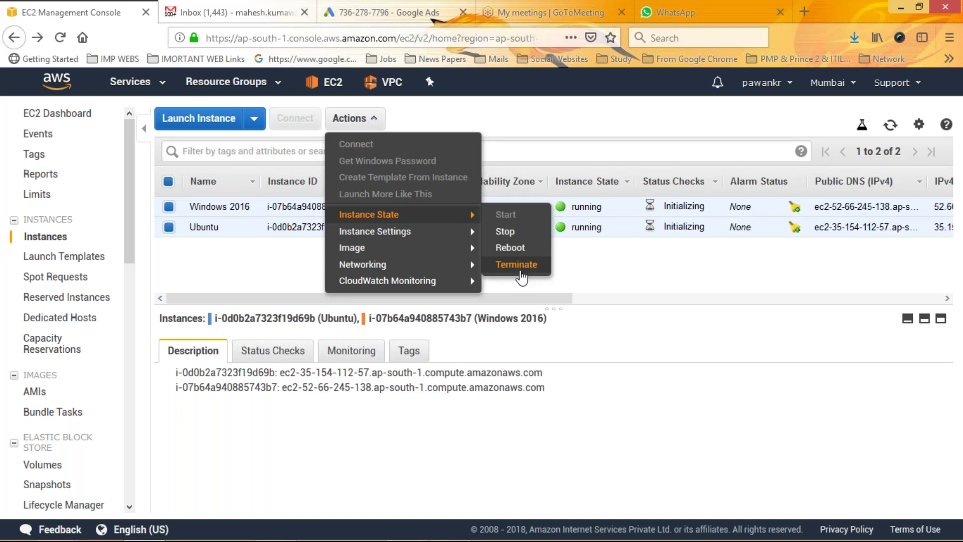
{"action": "left_click", "coordinate": [592, 281]}
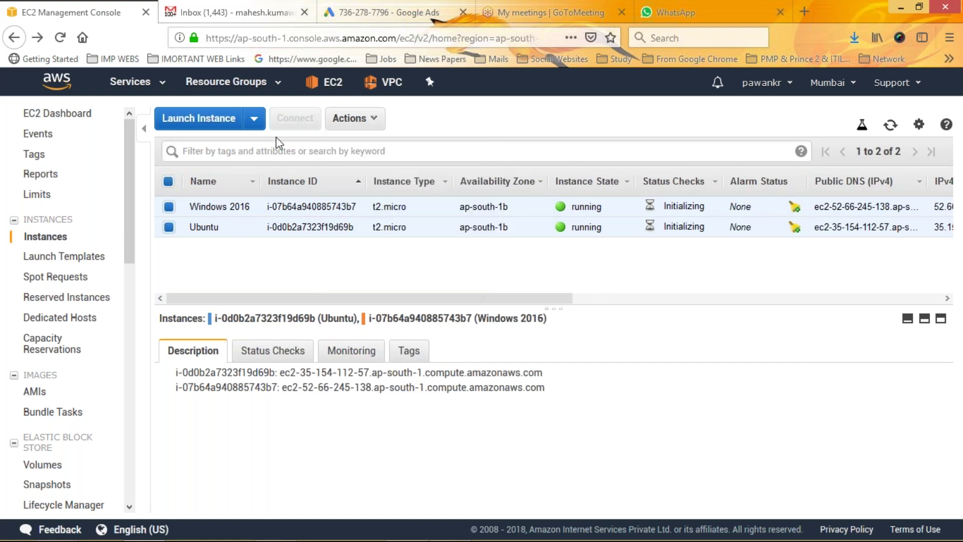
{"action": "left_click", "coordinate": [168, 182]}
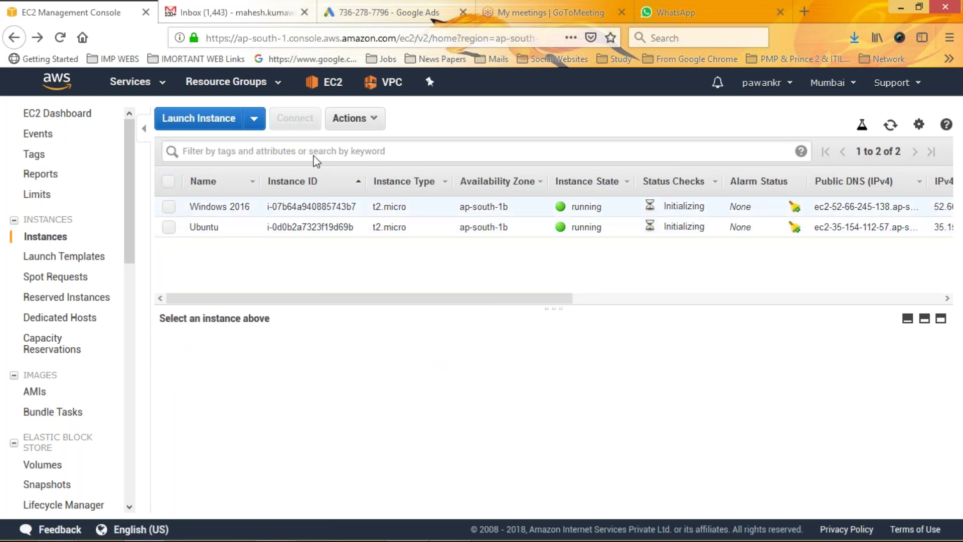
Step: Get the system log of the Windows 2016 instance, examine its operating system and message entries, and close the log
{"action": "left_click", "coordinate": [311, 206]}
{"action": "left_click", "coordinate": [374, 118]}
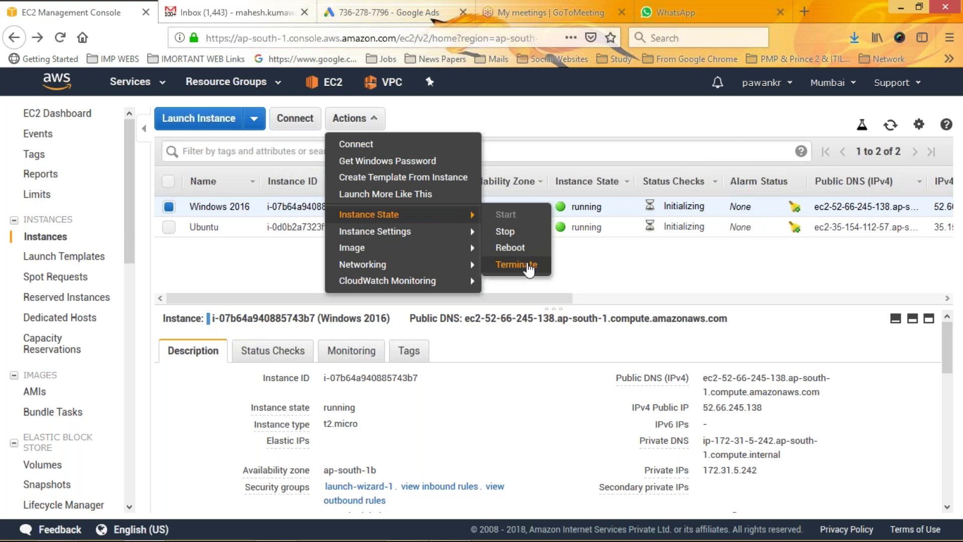
{"action": "mouse_move", "coordinate": [434, 233]}
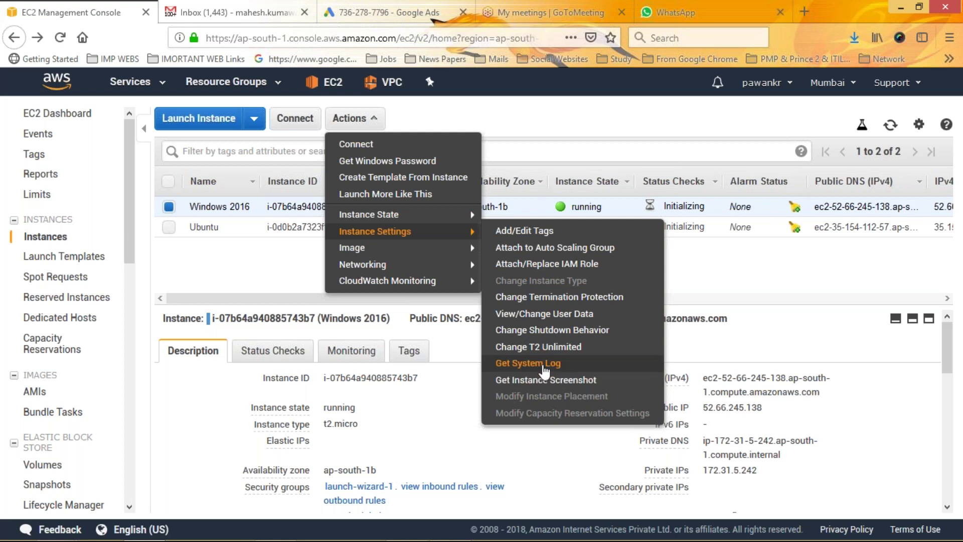
{"action": "left_click", "coordinate": [544, 364]}
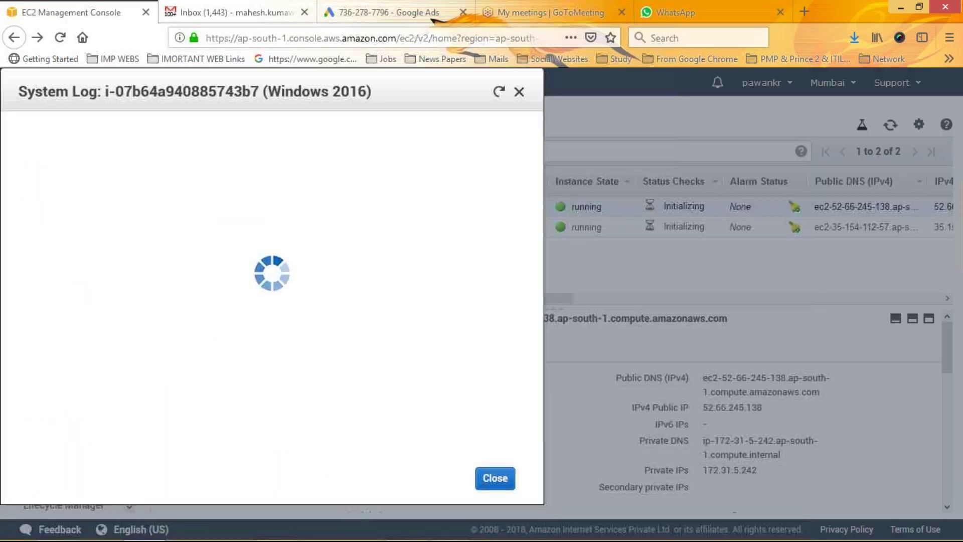
{"action": "left_click_drag", "start_coordinate": [543, 360], "coordinate": [410, 364]}
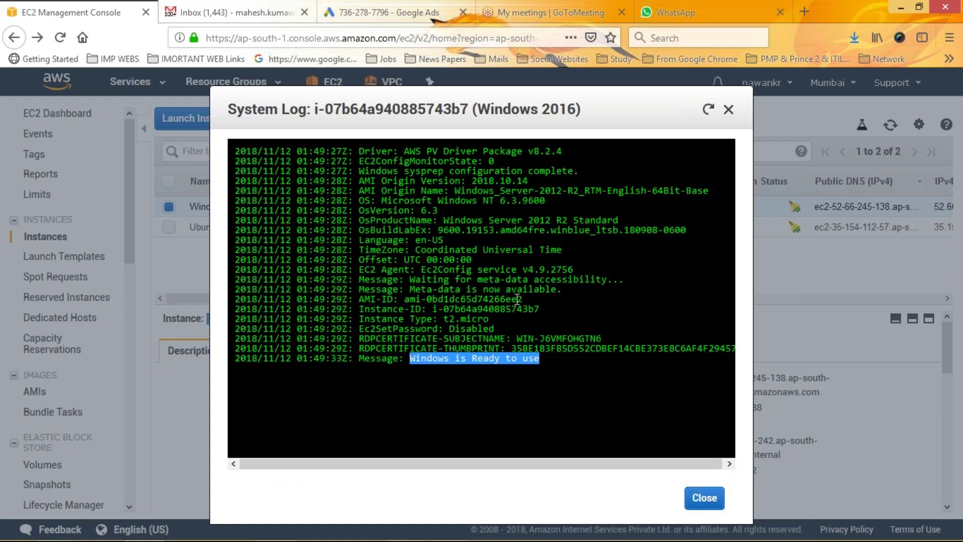
{"action": "left_click", "coordinate": [358, 201]}
{"action": "left_click_drag", "start_coordinate": [357, 200], "coordinate": [575, 371]}
{"action": "left_click", "coordinate": [573, 366]}
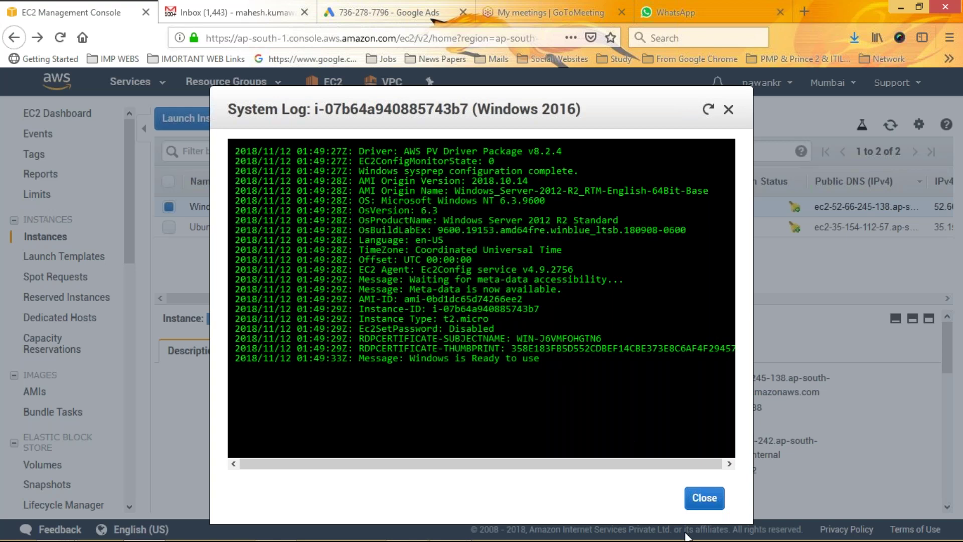
{"action": "left_click", "coordinate": [703, 501]}
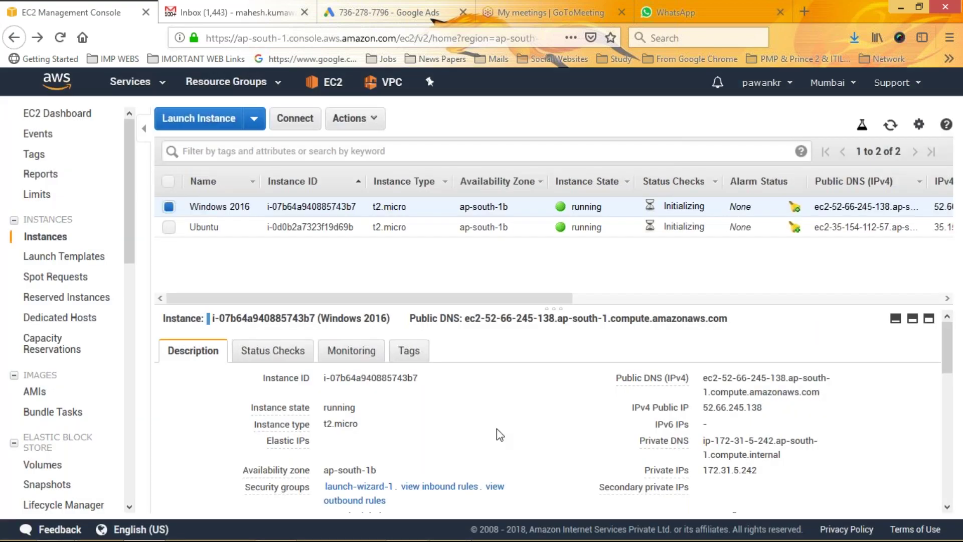
Step: Examine the Stop and Terminate shutdown behavior options of the Windows 2016 instance, selecting Terminate, and cancel without applying
{"action": "left_click", "coordinate": [374, 121]}
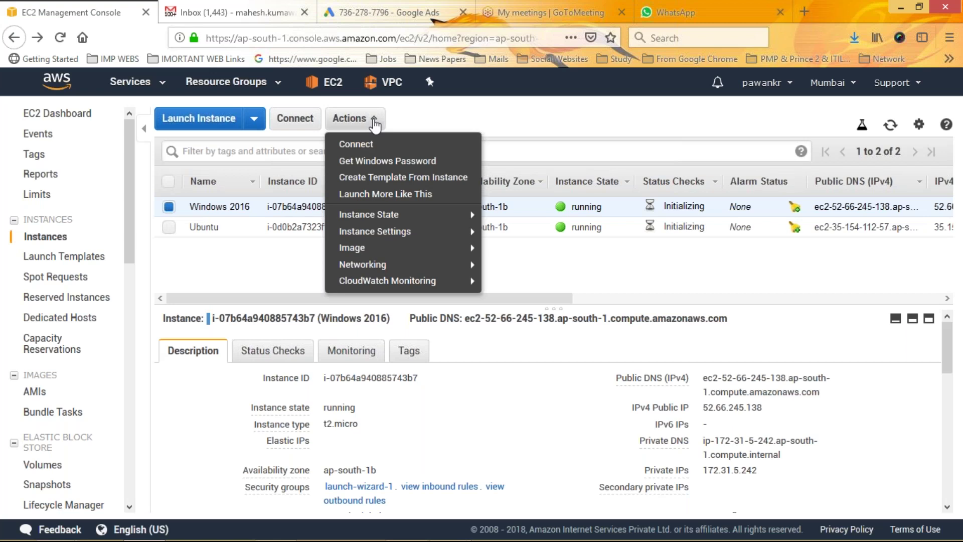
{"action": "mouse_move", "coordinate": [430, 219]}
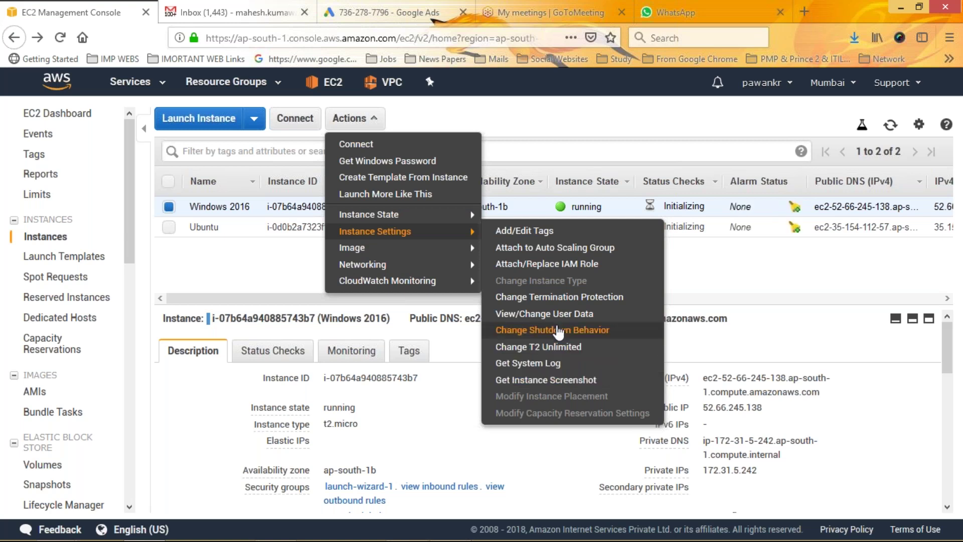
{"action": "left_click", "coordinate": [558, 331]}
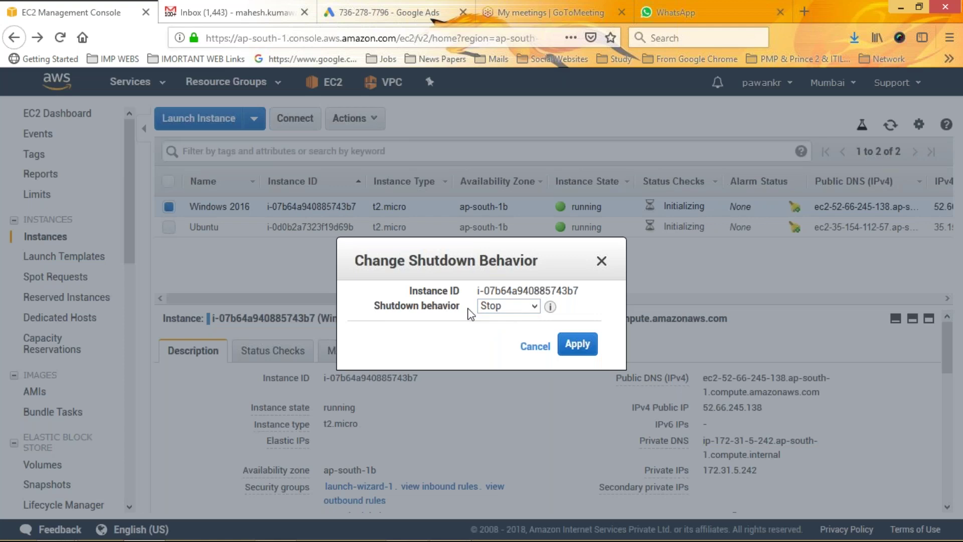
{"action": "left_click", "coordinate": [534, 306]}
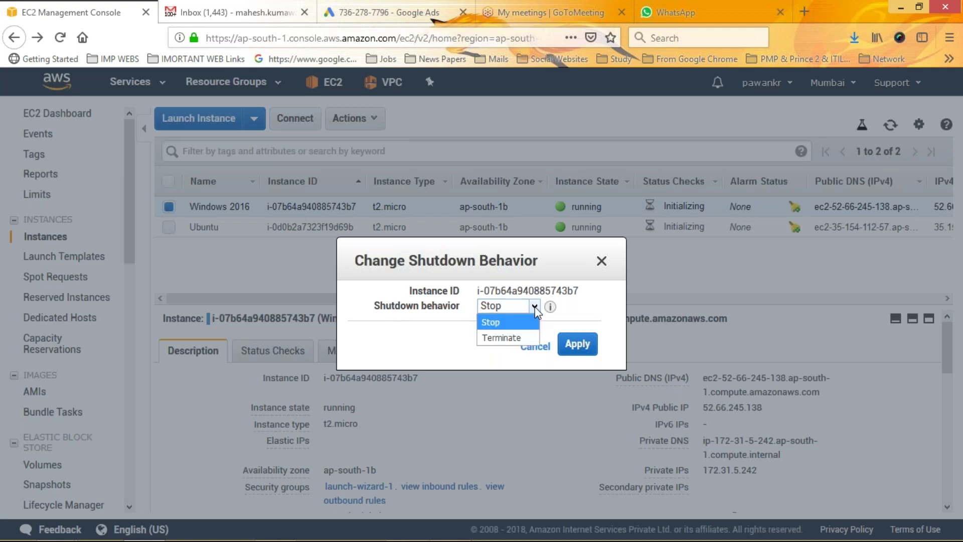
{"action": "left_click", "coordinate": [509, 338]}
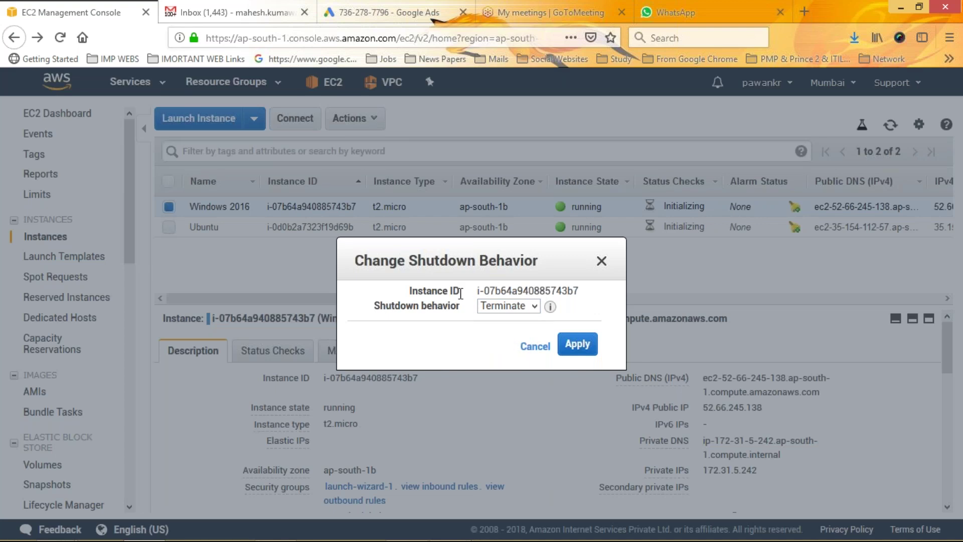
{"action": "left_click_drag", "start_coordinate": [477, 294], "coordinate": [578, 291]}
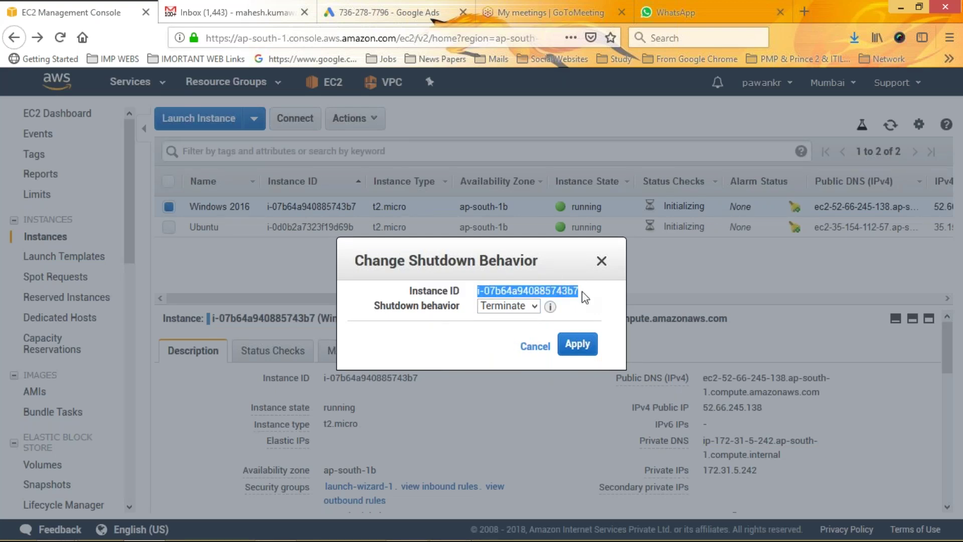
{"action": "left_click", "coordinate": [494, 307]}
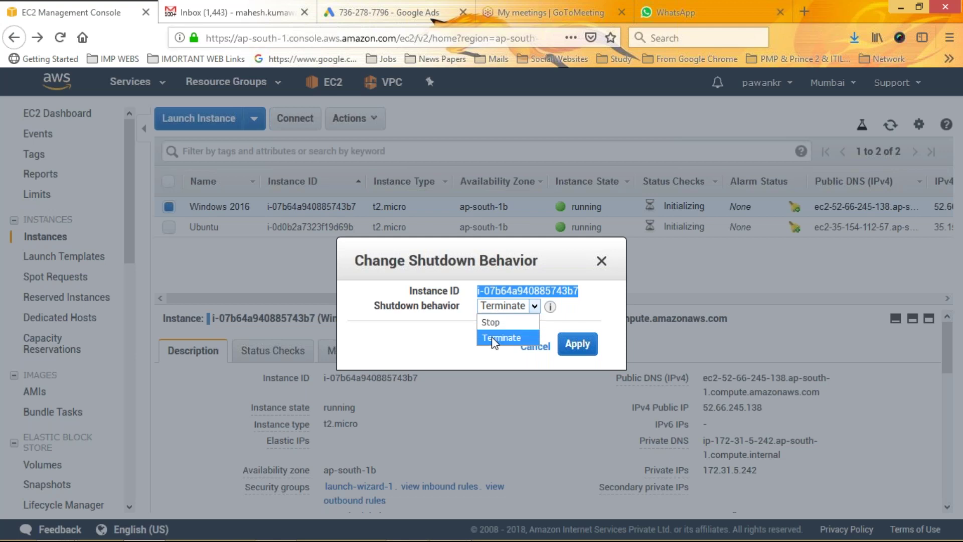
{"action": "left_click", "coordinate": [492, 338]}
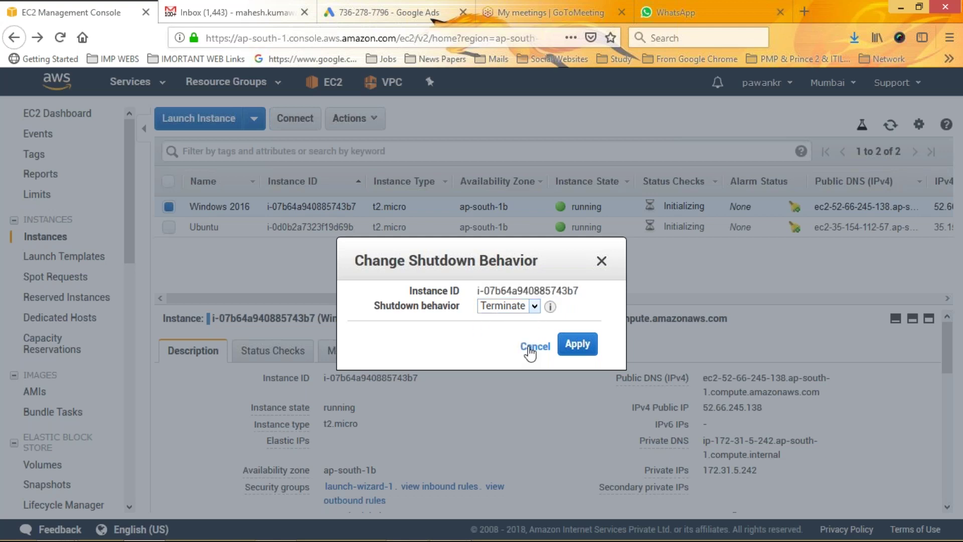
{"action": "left_click", "coordinate": [531, 349]}
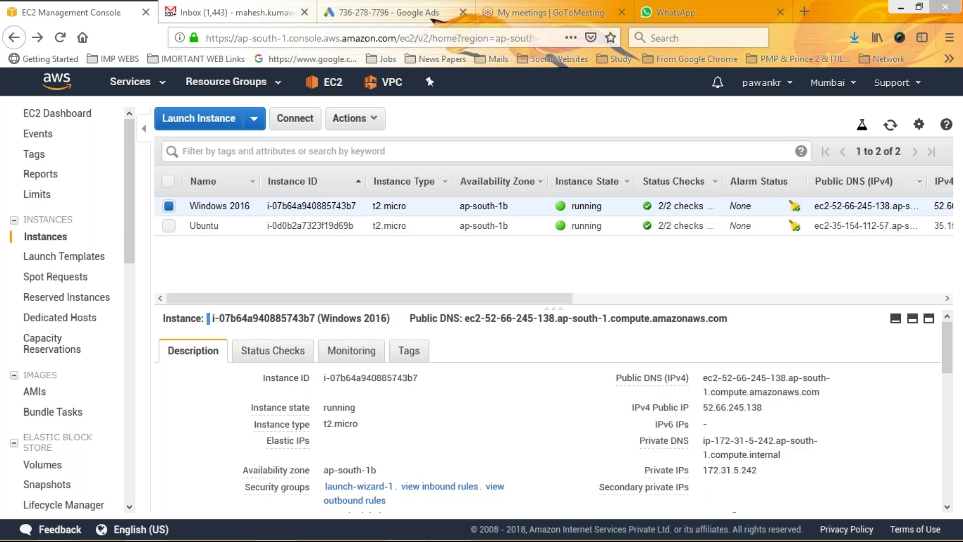
Step: Examine the Windows 2016 instance's system and instance status checks and its CloudWatch alarms and metrics
{"action": "left_click", "coordinate": [277, 351]}
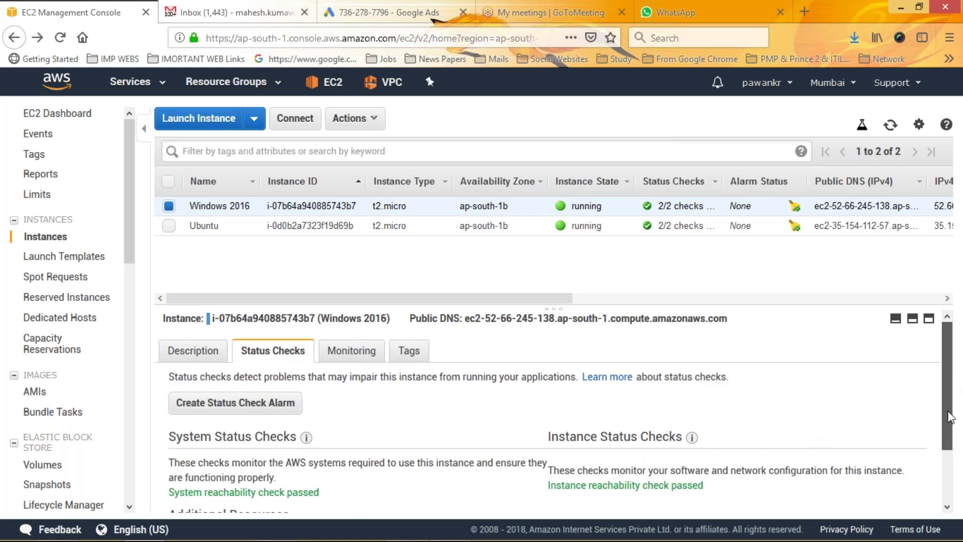
{"action": "left_click_drag", "start_coordinate": [945, 374], "coordinate": [948, 321]}
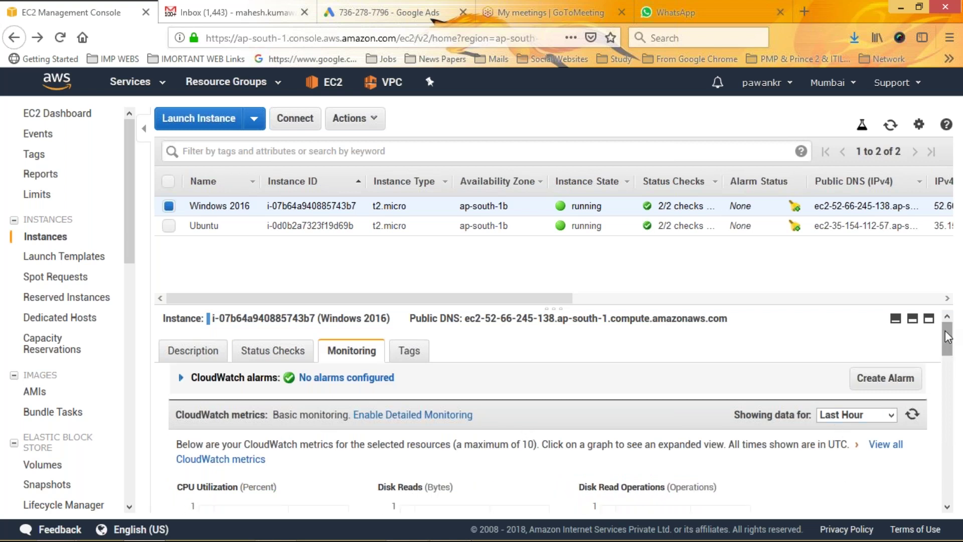
{"action": "left_click_drag", "start_coordinate": [945, 330], "coordinate": [946, 356]}
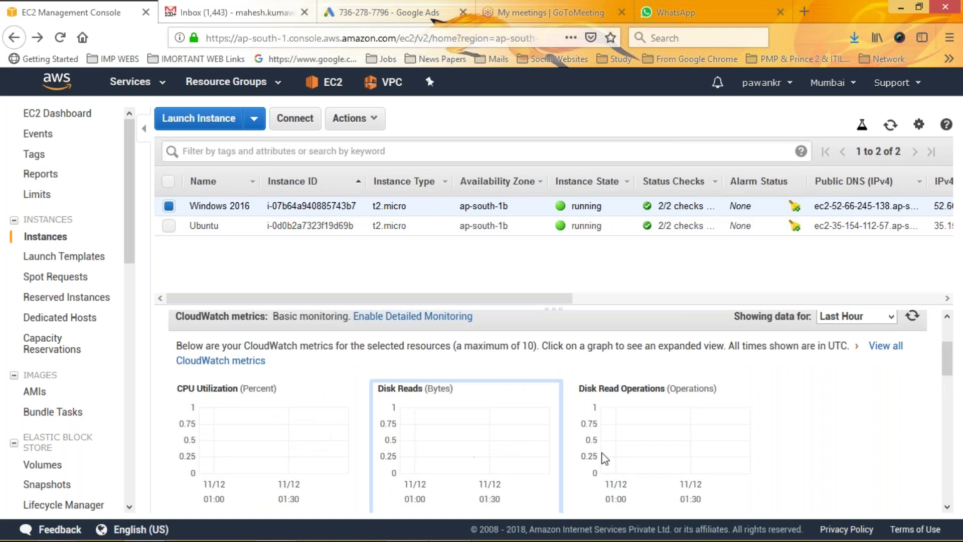
{"action": "left_click_drag", "start_coordinate": [948, 372], "coordinate": [948, 345]}
{"action": "scroll", "coordinate": [359, 338], "scroll_direction": "up", "scroll_amount": 1}
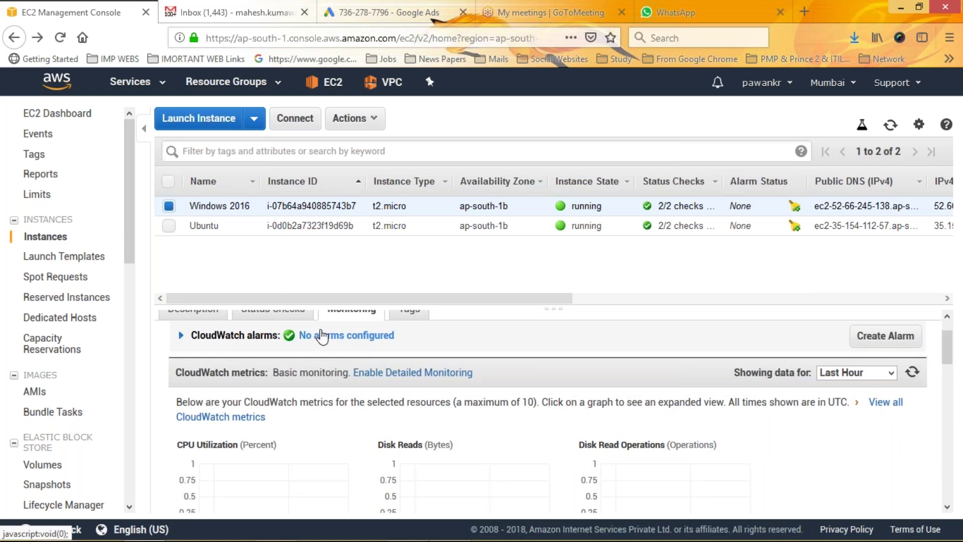
{"action": "left_click", "coordinate": [437, 377]}
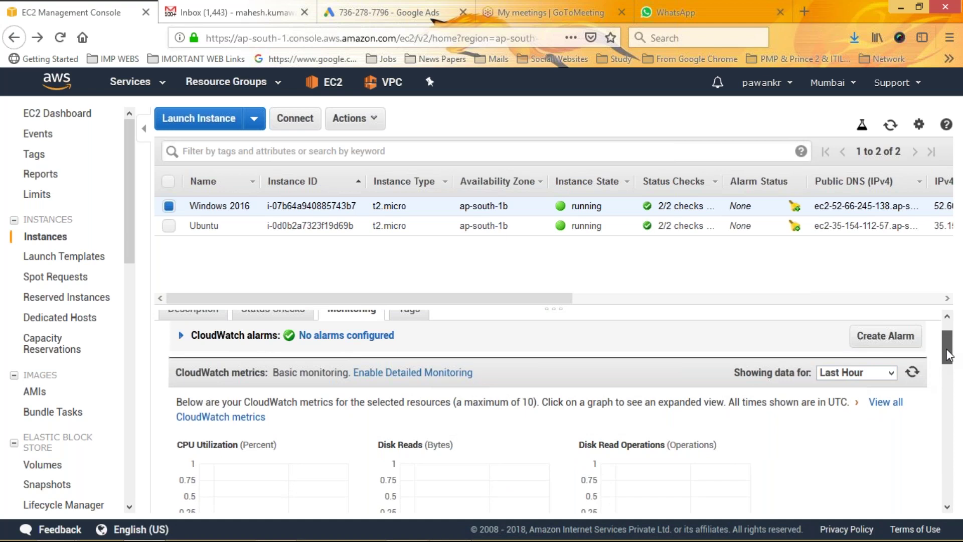
{"action": "left_click_drag", "start_coordinate": [948, 354], "coordinate": [948, 344]}
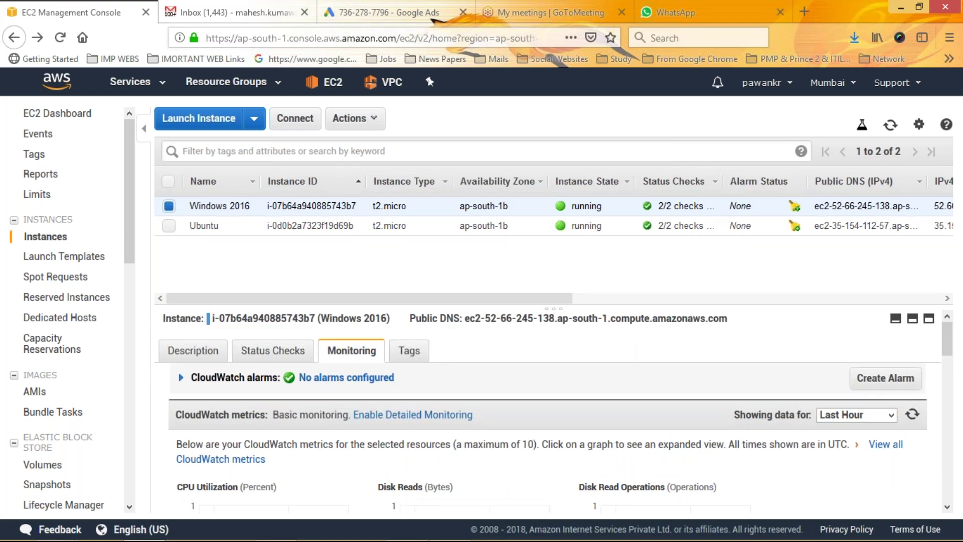
Step: Review the tags of the Windows 2016 instance and go through its description, status check and monitoring details once more
{"action": "left_click", "coordinate": [409, 351]}
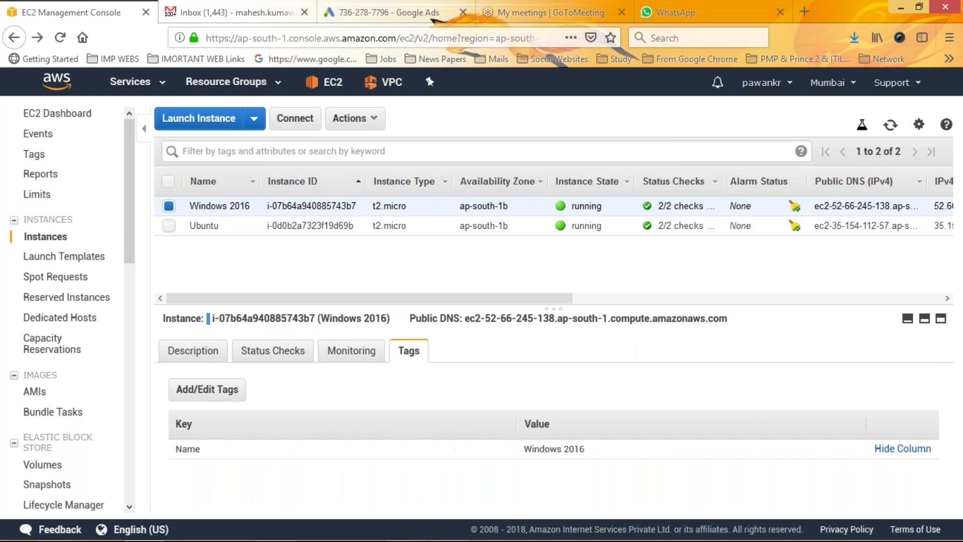
{"action": "left_click", "coordinate": [200, 350]}
{"action": "left_click", "coordinate": [280, 354]}
{"action": "left_click", "coordinate": [353, 351]}
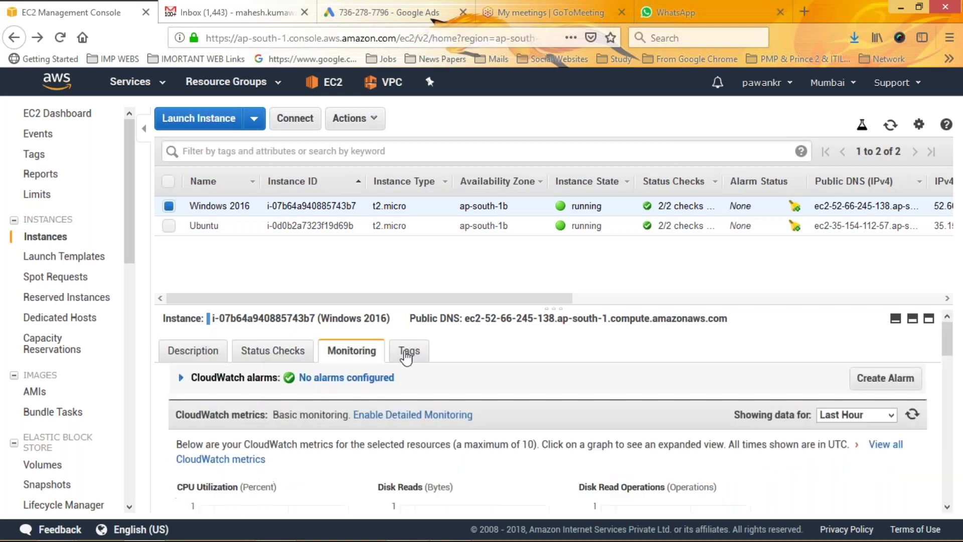
{"action": "left_click", "coordinate": [413, 353]}
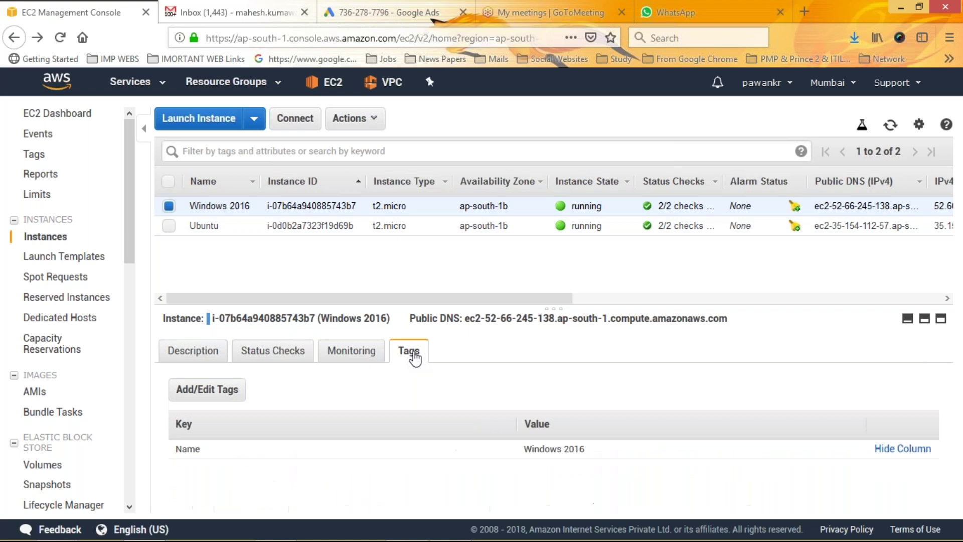
Step: Look over the EC2 events, the resource tags and the available EC2 usage reports
{"action": "left_click", "coordinate": [43, 139]}
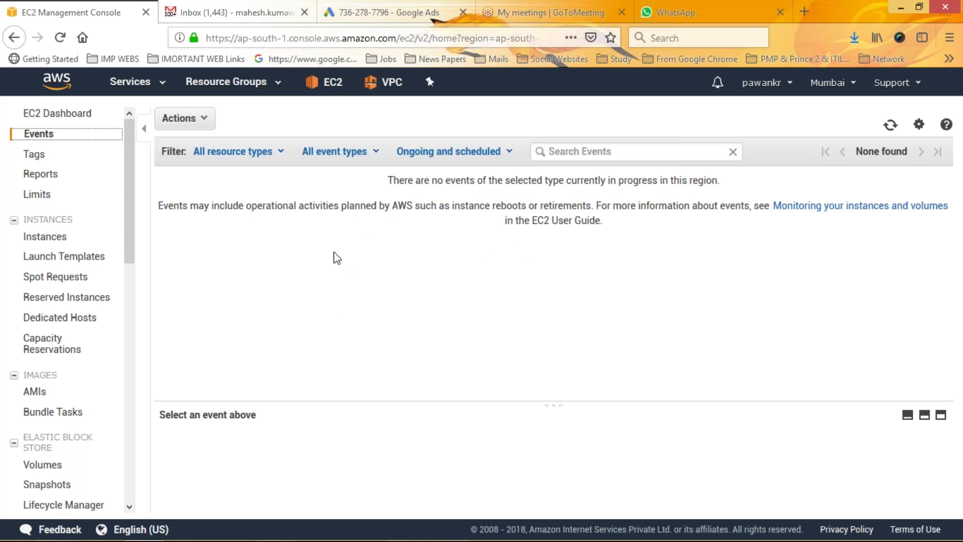
{"action": "left_click", "coordinate": [33, 155]}
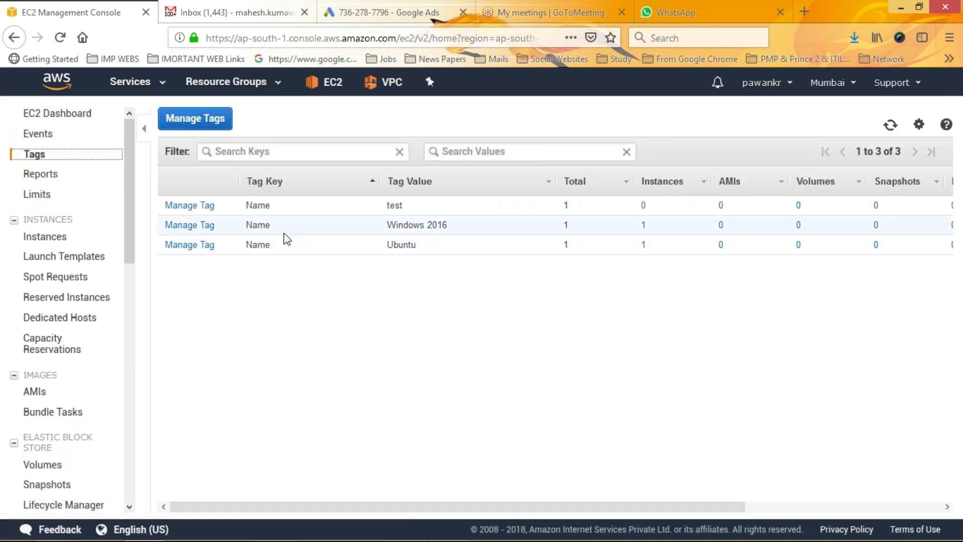
{"action": "left_click", "coordinate": [40, 181]}
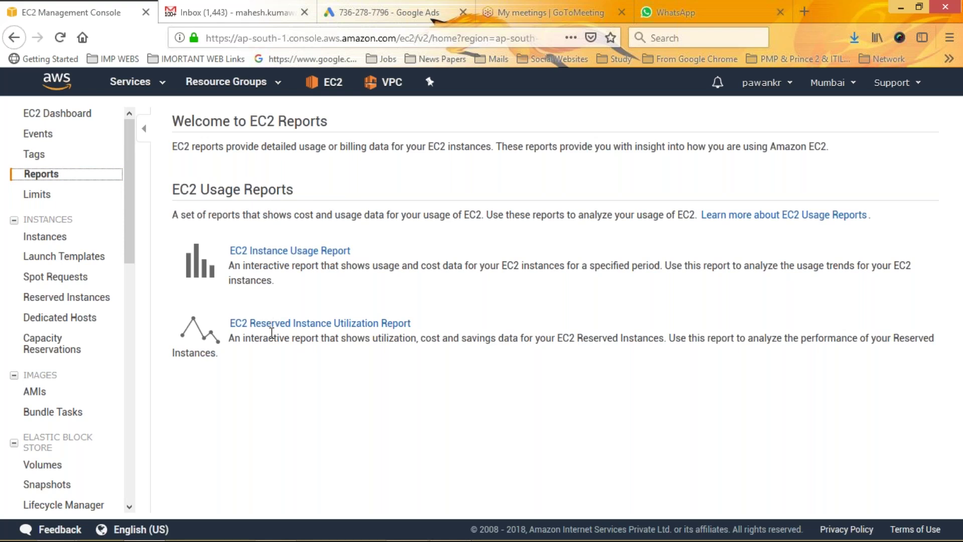
Step: Examine the EC2 service limits for the Mumbai region, from the instance limits through the EBS and networking limits
{"action": "left_click", "coordinate": [37, 194]}
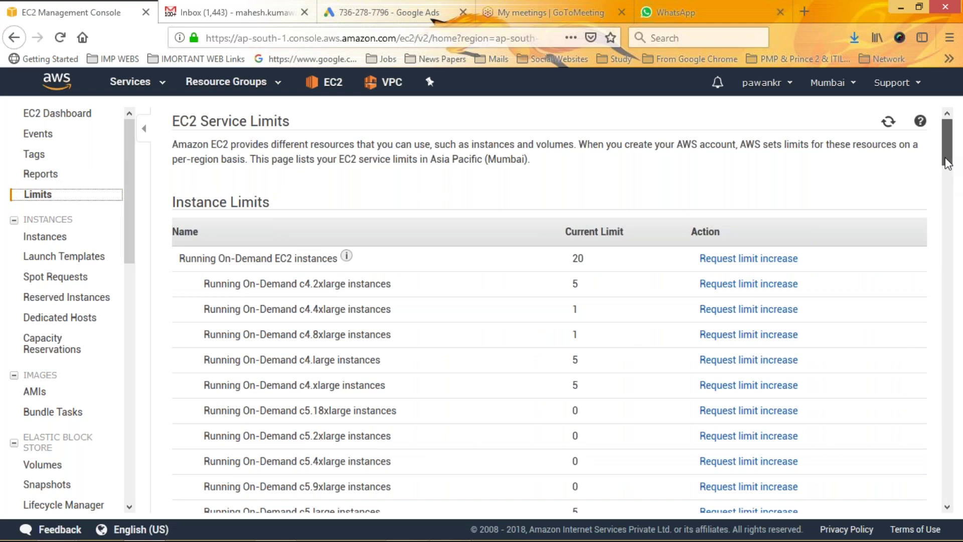
{"action": "left_click_drag", "start_coordinate": [947, 163], "coordinate": [961, 416]}
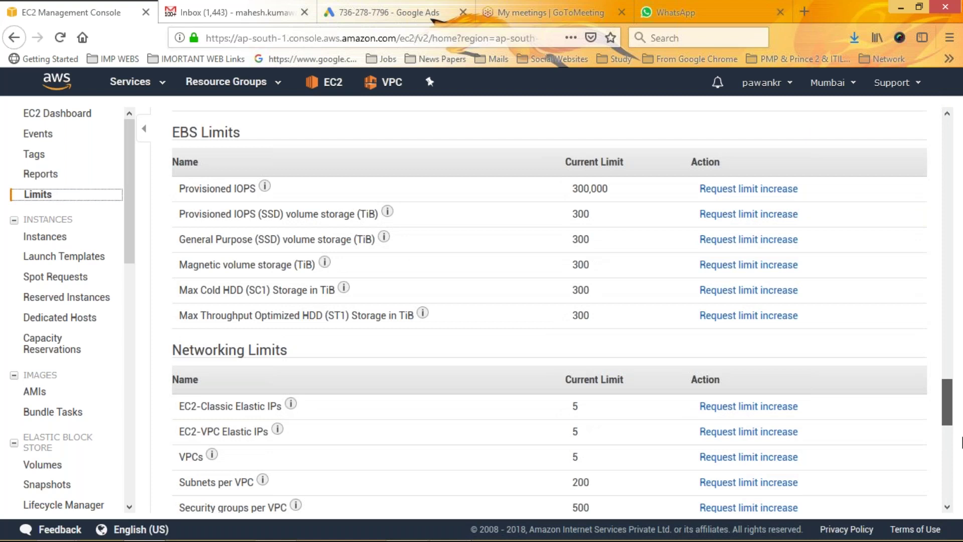
{"action": "scroll", "coordinate": [961, 441], "scroll_direction": "down", "scroll_amount": 10}
{"action": "left_click_drag", "start_coordinate": [950, 313], "coordinate": [949, 121]}
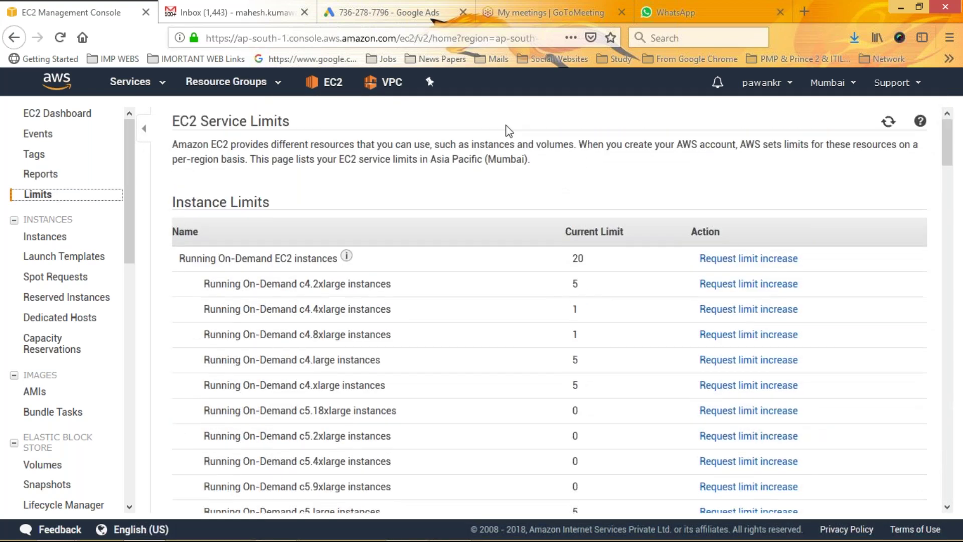
Step: Look over the instances list, the Launch Templates page and the Spot Instances request form, and return to the EC2 dashboard
{"action": "left_click", "coordinate": [56, 247]}
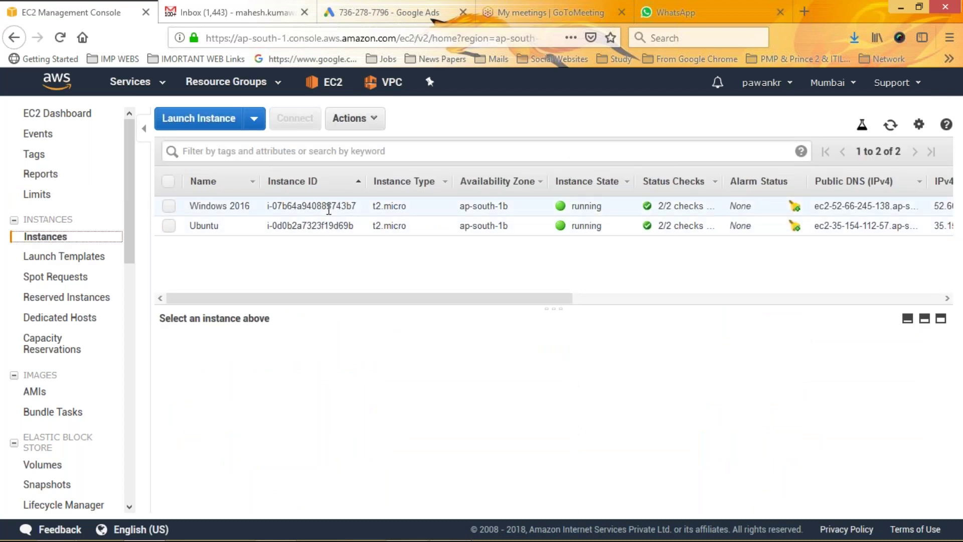
{"action": "left_click", "coordinate": [65, 259]}
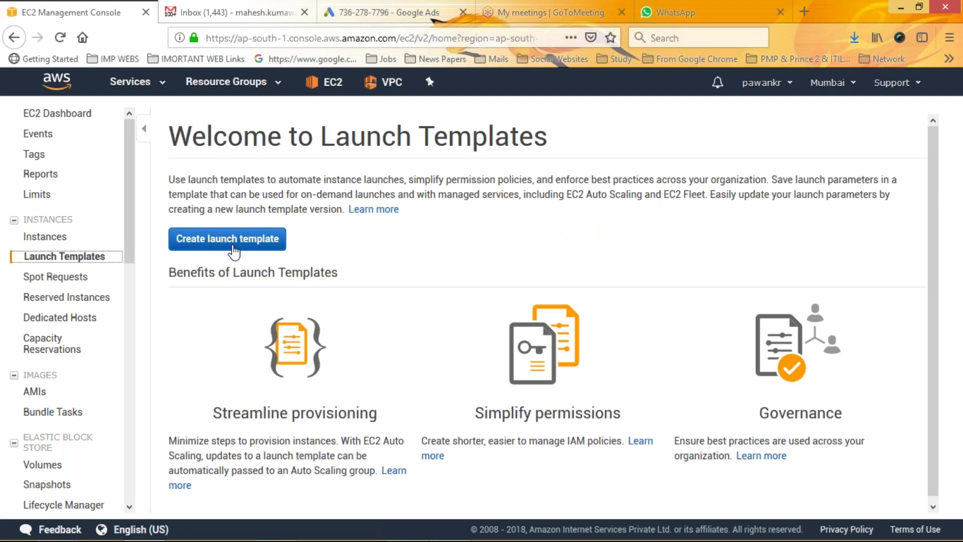
{"action": "left_click", "coordinate": [70, 283]}
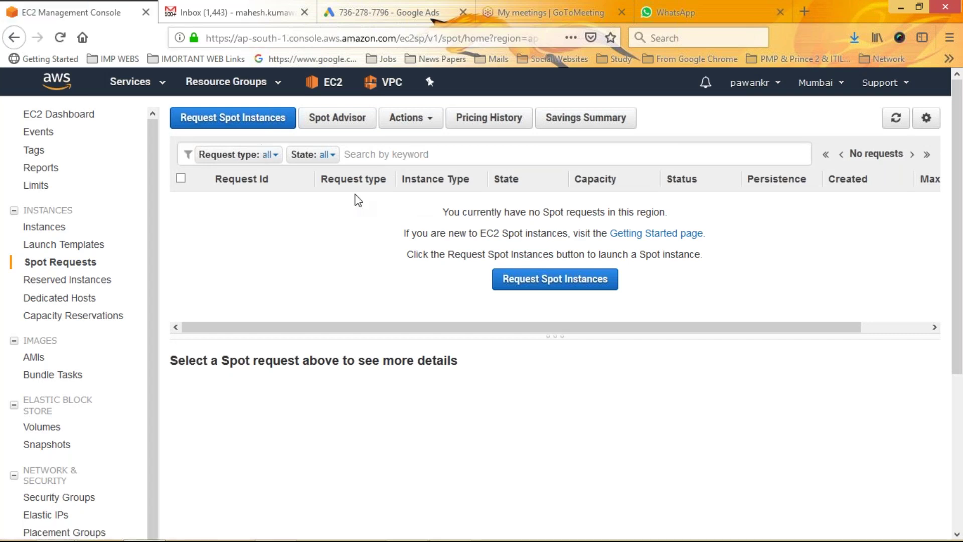
{"action": "left_click", "coordinate": [538, 285]}
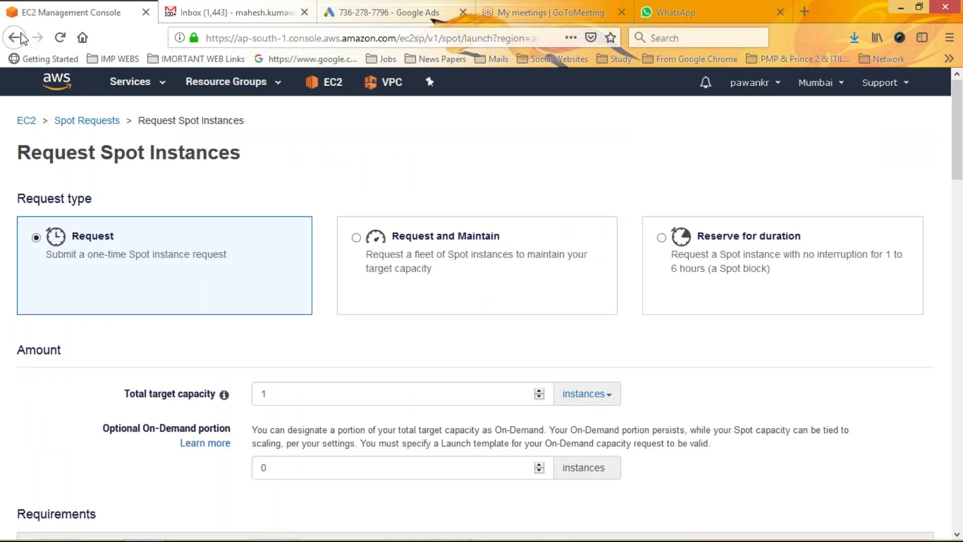
{"action": "left_click", "coordinate": [28, 123]}
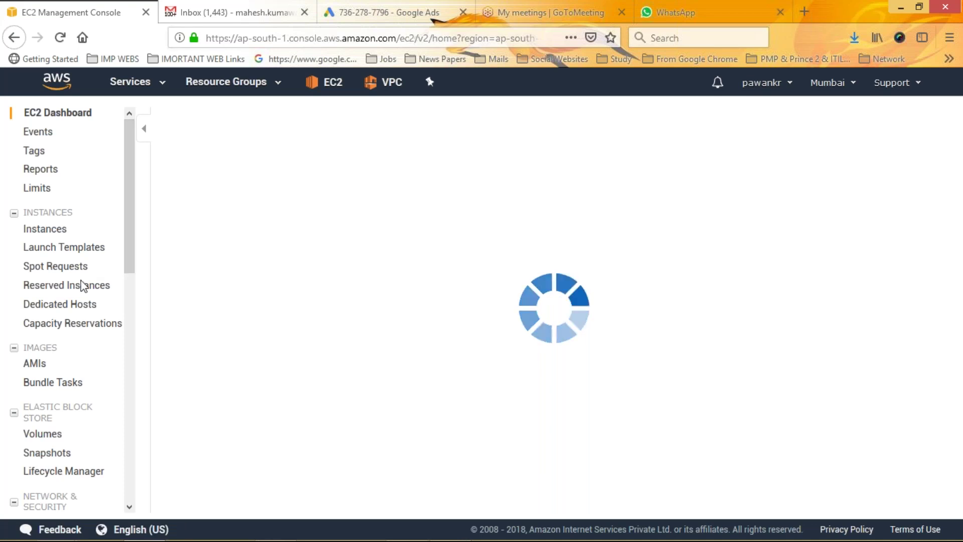
Step: Search the Reserved Instance offerings for Linux/UNIX t2.micro with default tenancy, examine their terms and rates, and close the purchase dialog
{"action": "left_click", "coordinate": [80, 287]}
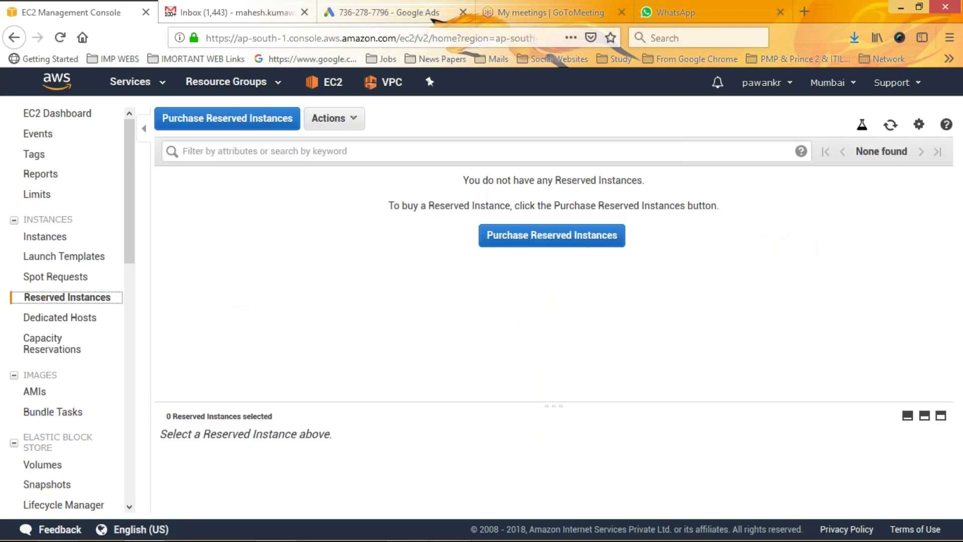
{"action": "left_click", "coordinate": [229, 121]}
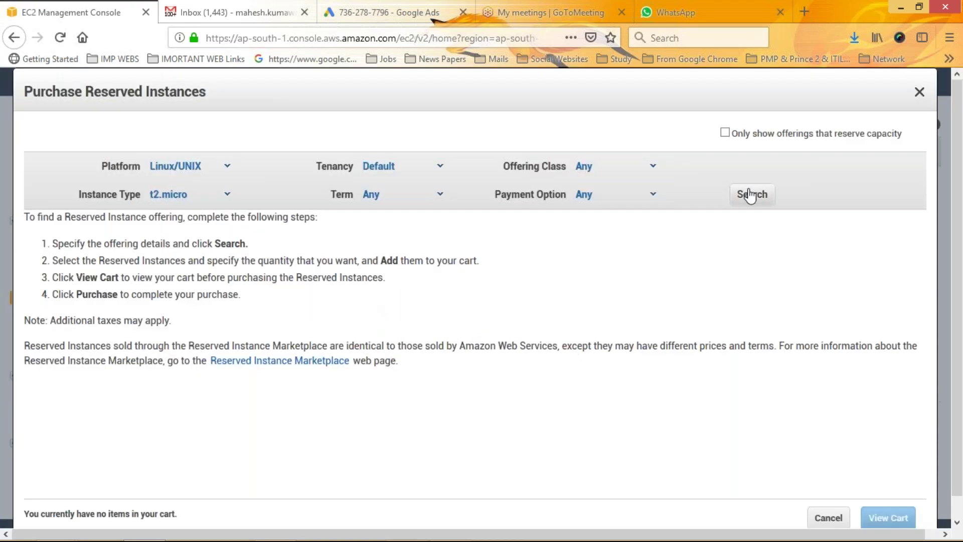
{"action": "left_click", "coordinate": [751, 194]}
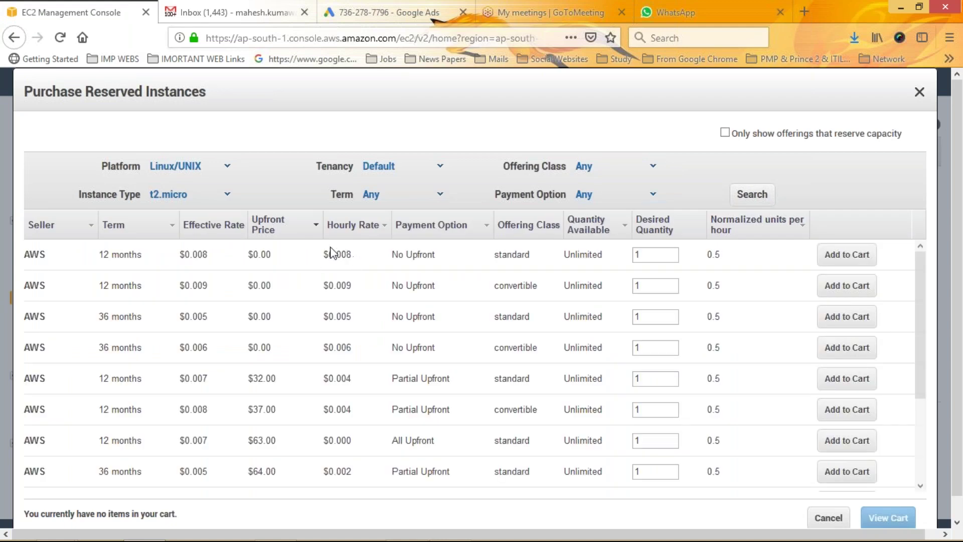
{"action": "triple_click", "coordinate": [328, 253]}
{"action": "left_click_drag", "start_coordinate": [921, 369], "coordinate": [925, 92]}
{"action": "key", "text": "Escape"}
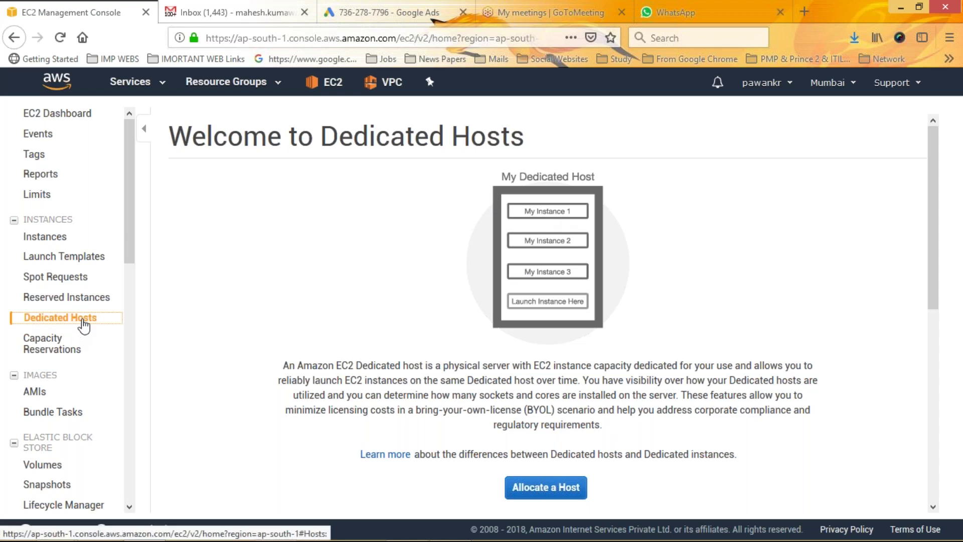
Step: View the Capacity Reservations page and open the form for creating a capacity reservation
{"action": "left_click", "coordinate": [50, 344]}
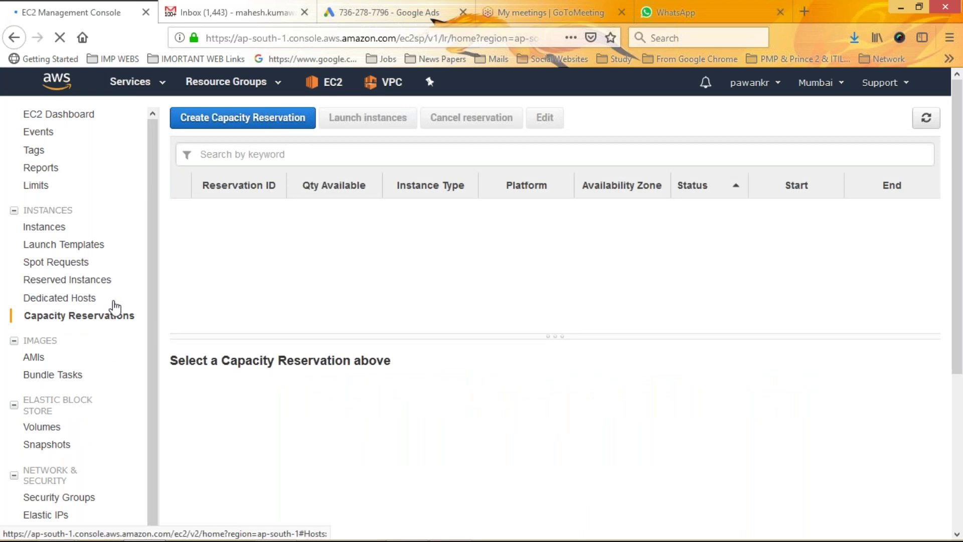
{"action": "left_click", "coordinate": [251, 120]}
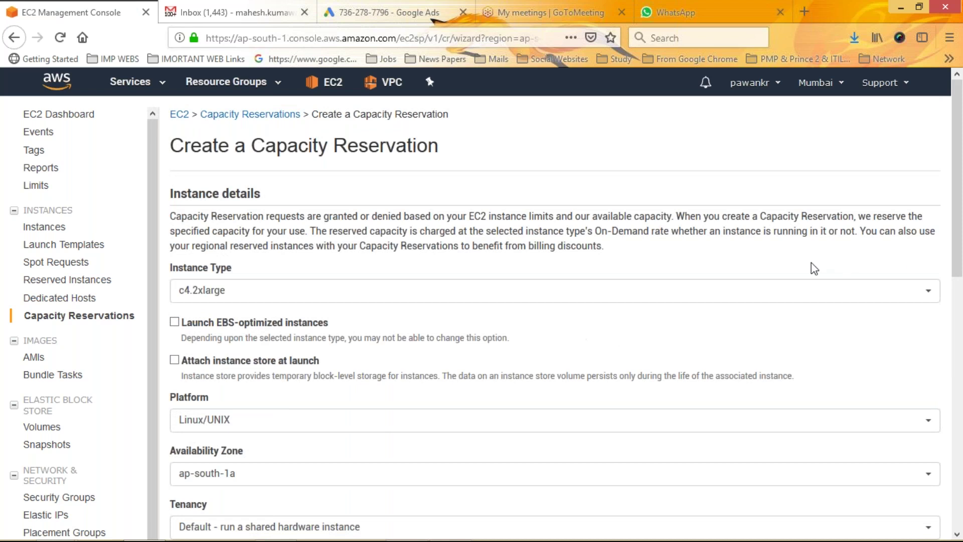
Step: Examine the capacity reservation form, from the instance type choices through quantity, reservation end, instance eligibility and tags
{"action": "left_click", "coordinate": [819, 296]}
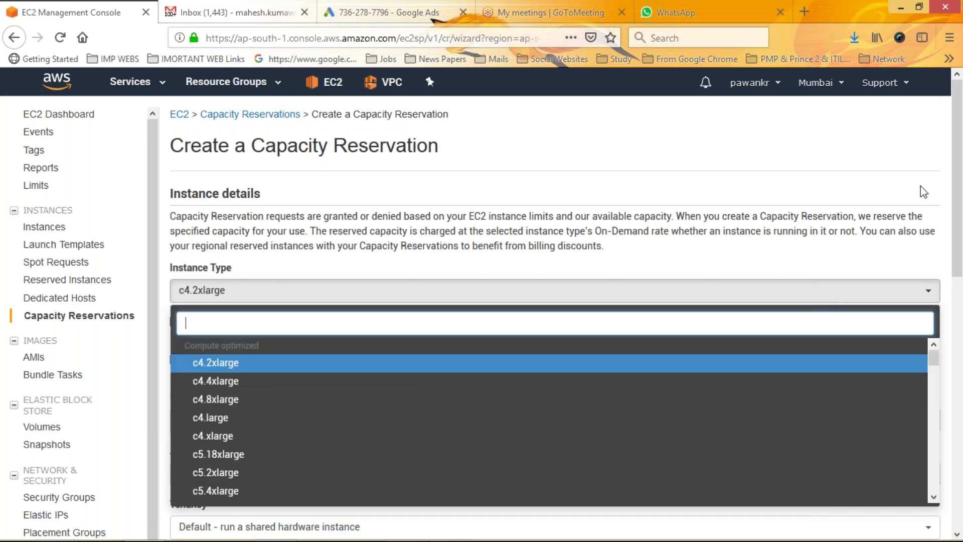
{"action": "scroll", "coordinate": [551, 301], "scroll_direction": "down", "scroll_amount": 3}
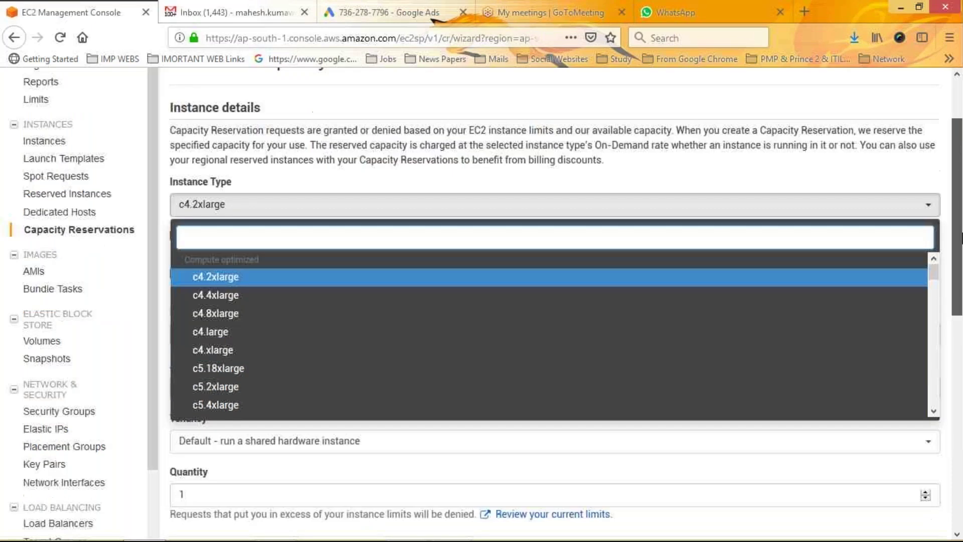
{"action": "scroll", "coordinate": [552, 301], "scroll_direction": "down", "scroll_amount": 5}
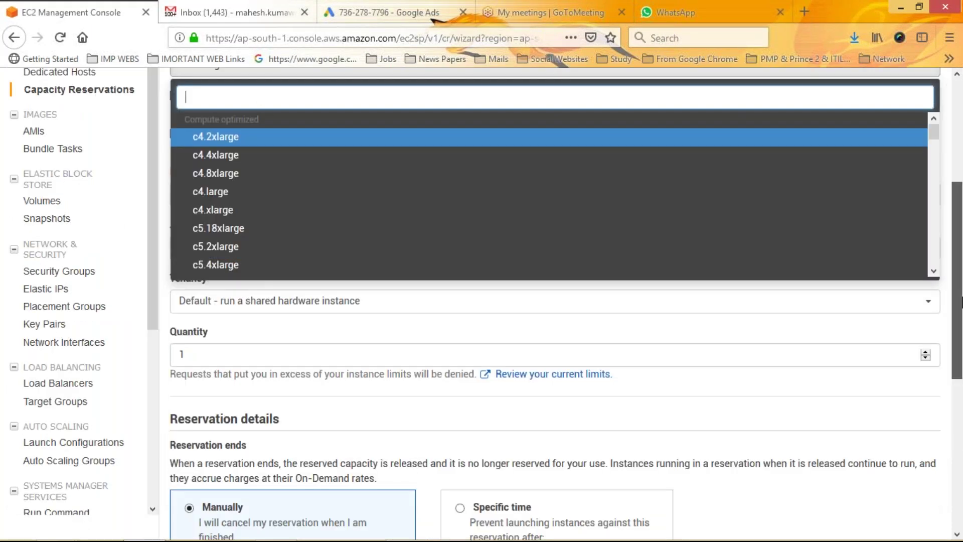
{"action": "scroll", "coordinate": [552, 301], "scroll_direction": "down", "scroll_amount": 7}
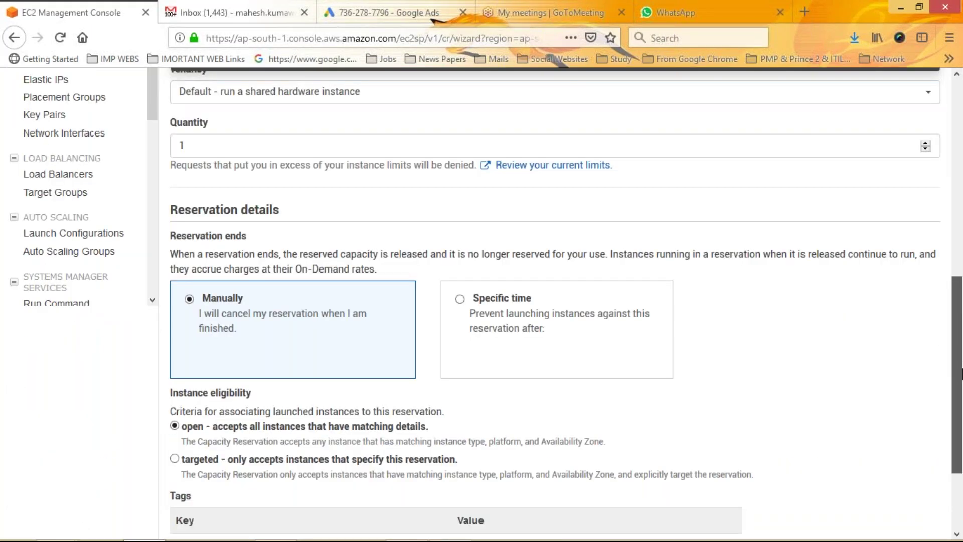
{"action": "scroll", "coordinate": [552, 301], "scroll_direction": "down", "scroll_amount": 2}
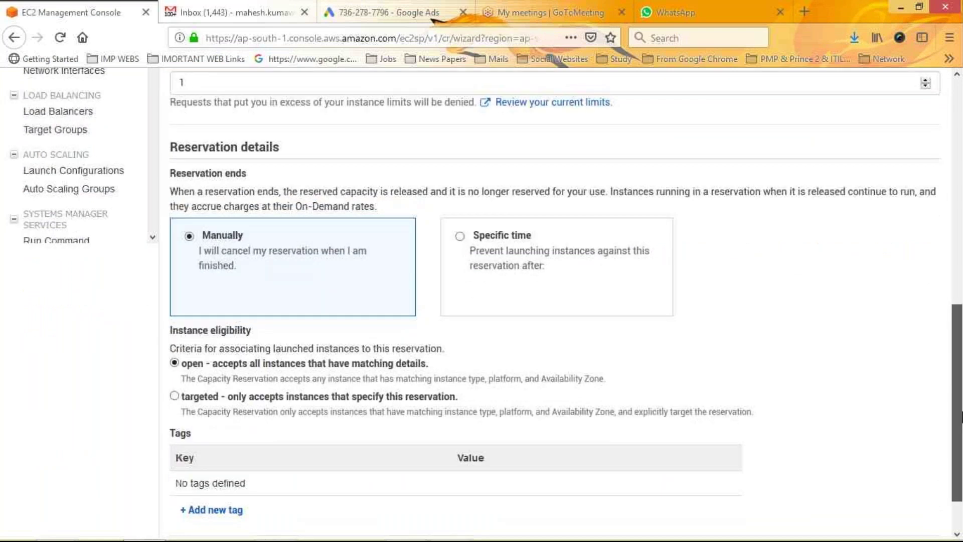
{"action": "scroll", "coordinate": [552, 301], "scroll_direction": "down", "scroll_amount": 2}
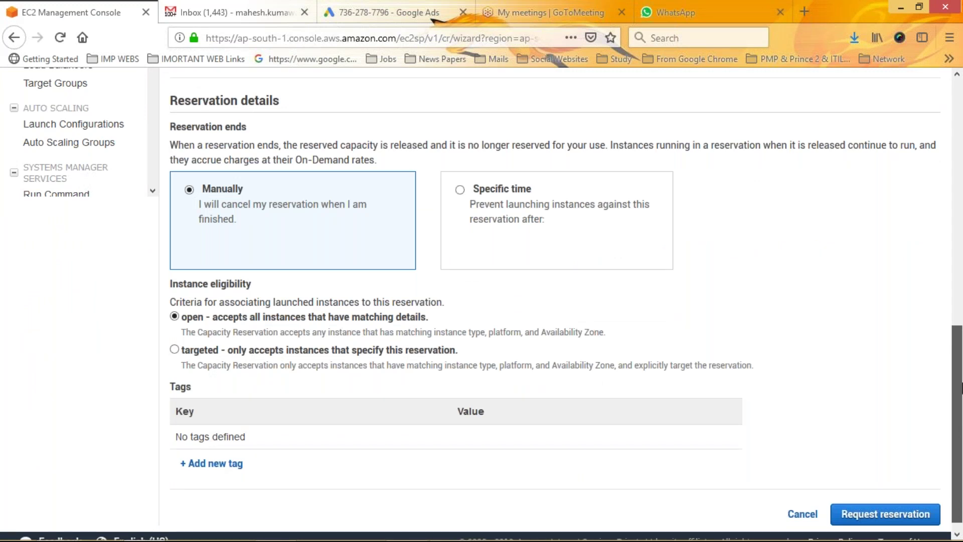
{"action": "scroll", "coordinate": [961, 388], "scroll_direction": "up", "scroll_amount": 2}
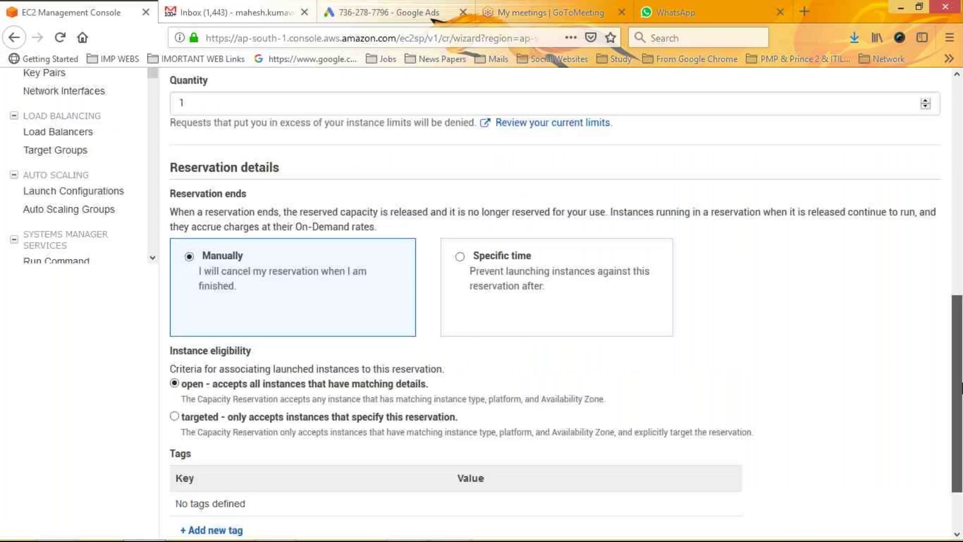
{"action": "scroll", "coordinate": [961, 388], "scroll_direction": "up", "scroll_amount": 2}
{"action": "scroll", "coordinate": [959, 357], "scroll_direction": "up", "scroll_amount": 1}
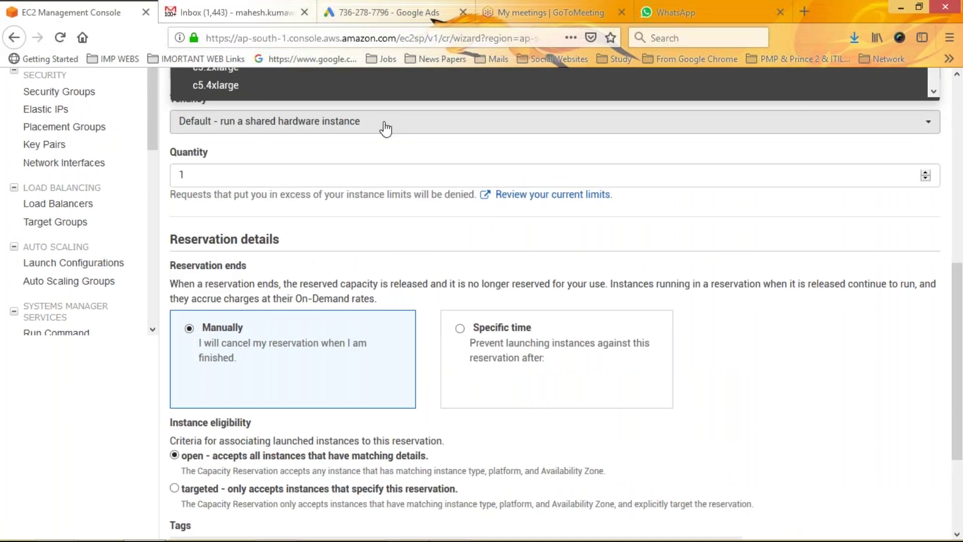
Step: Look at the tenancy options of the capacity reservation and try raising and lowering its instance quantity
{"action": "left_click", "coordinate": [386, 128]}
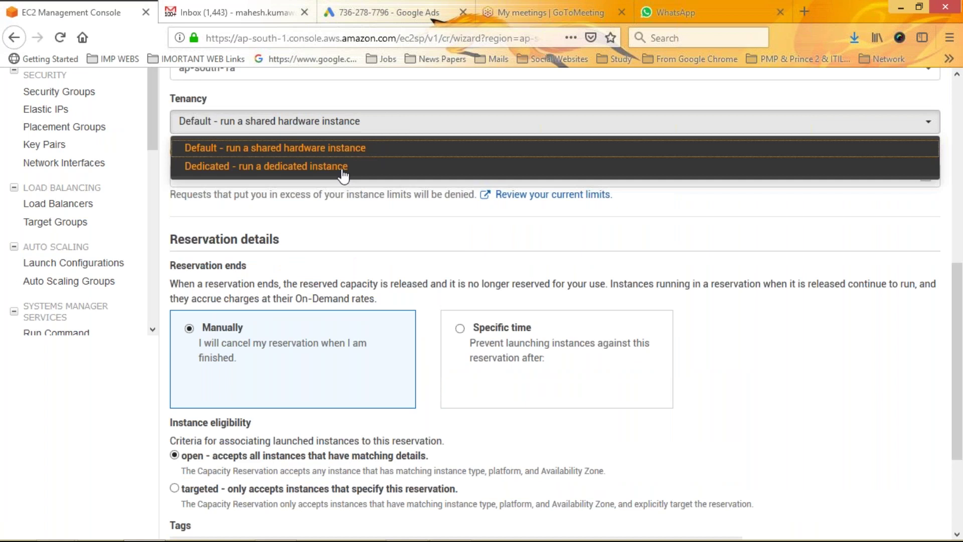
{"action": "left_click", "coordinate": [516, 230]}
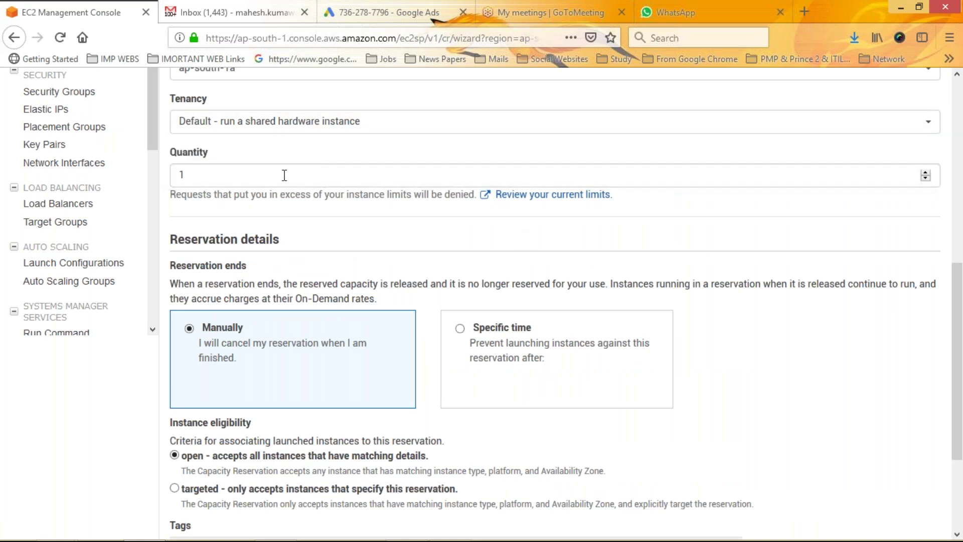
{"action": "left_click", "coordinate": [284, 175]}
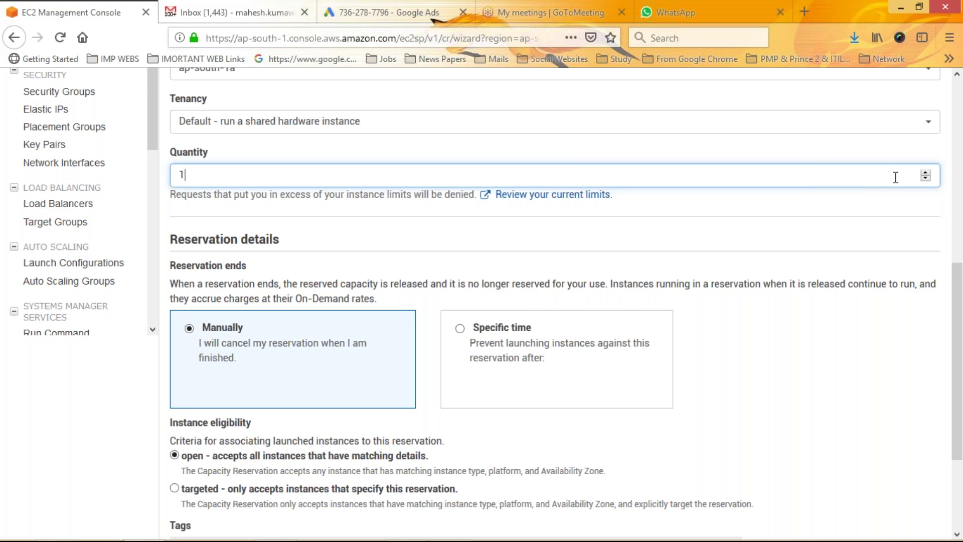
{"action": "left_click", "coordinate": [926, 173]}
{"action": "left_click", "coordinate": [926, 173]}
{"action": "left_click", "coordinate": [926, 173]}
{"action": "left_click", "coordinate": [926, 178]}
{"action": "left_click", "coordinate": [926, 178]}
{"action": "left_click", "coordinate": [926, 178]}
{"action": "left_click_drag", "start_coordinate": [958, 394], "coordinate": [950, 159]}
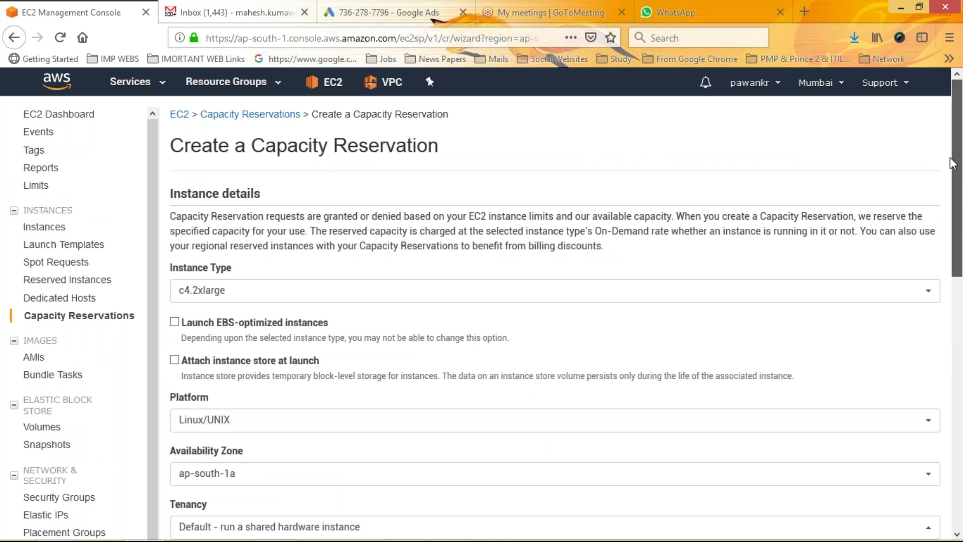
Step: View the AMIs and Bundle Tasks pages and the list of EBS volumes
{"action": "left_click", "coordinate": [33, 358]}
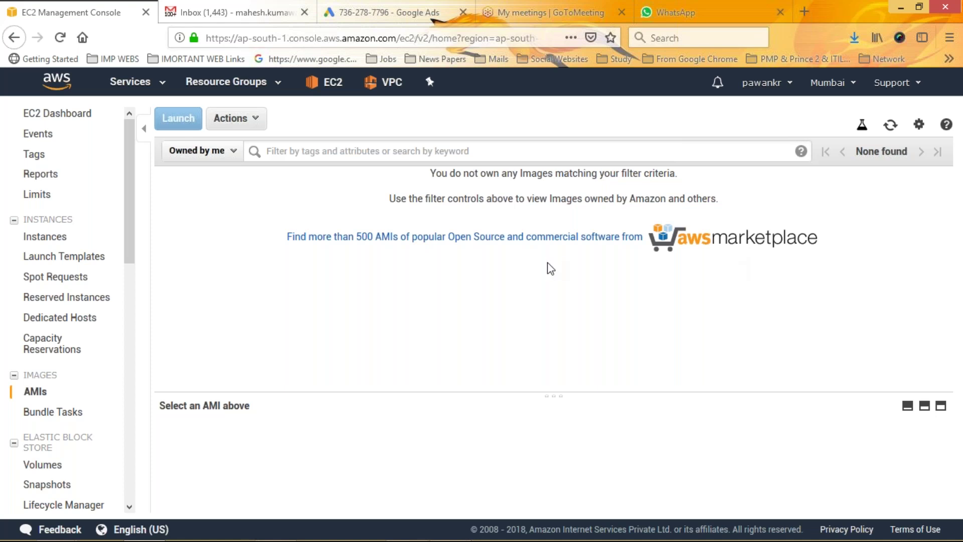
{"action": "left_click", "coordinate": [73, 411]}
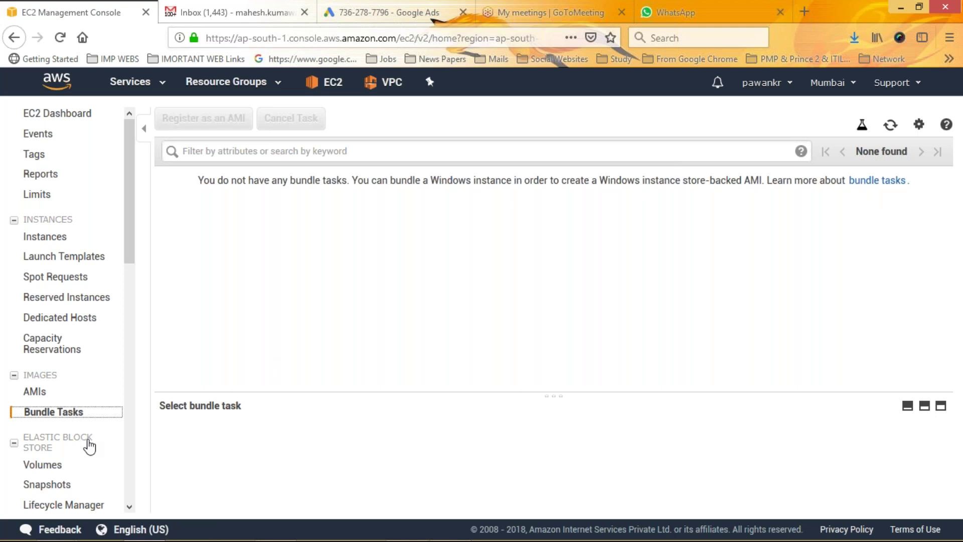
{"action": "left_click", "coordinate": [50, 464]}
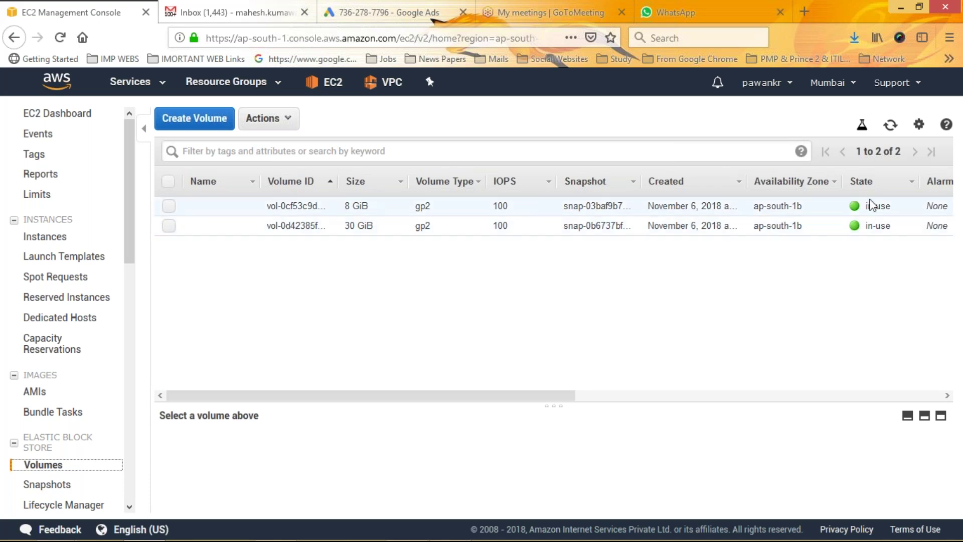
Step: Start a new EBS volume with the General Purpose SSD (gp2) type and check its size and availability zone options
{"action": "left_click", "coordinate": [189, 125]}
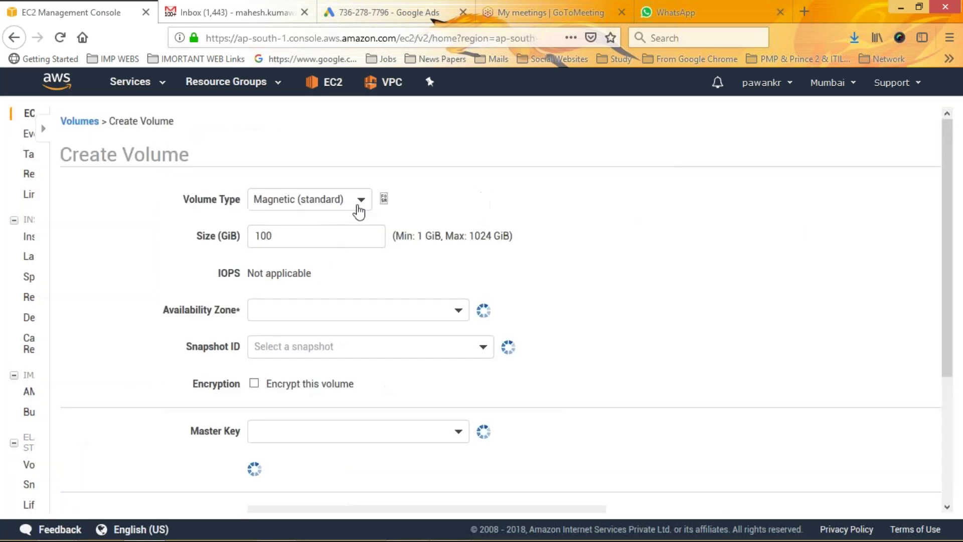
{"action": "left_click", "coordinate": [353, 203]}
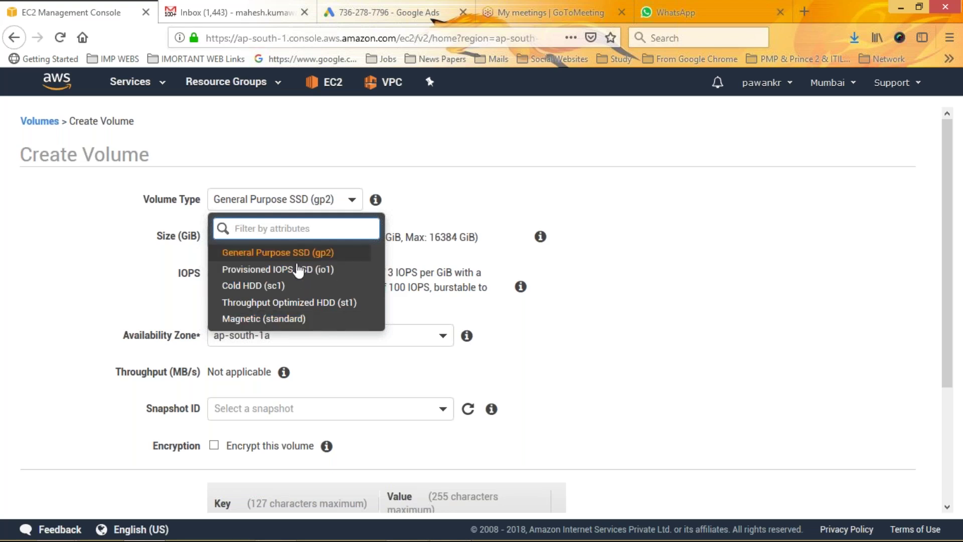
{"action": "left_click", "coordinate": [269, 252]}
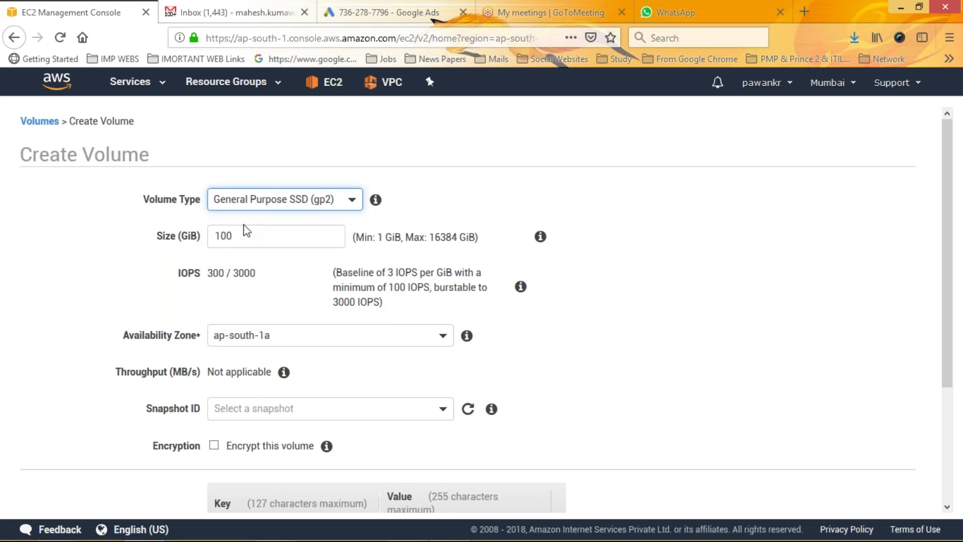
{"action": "double_click", "coordinate": [235, 238]}
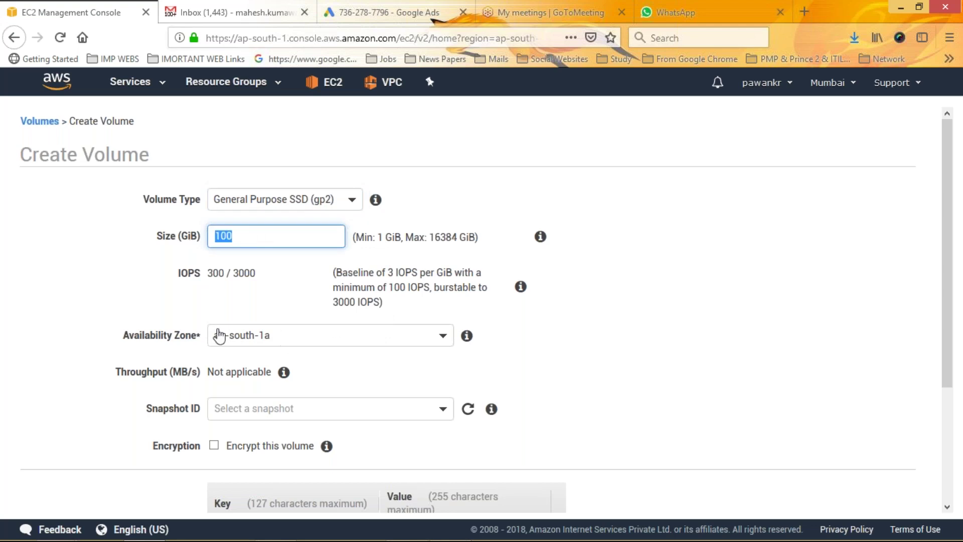
{"action": "left_click", "coordinate": [272, 337]}
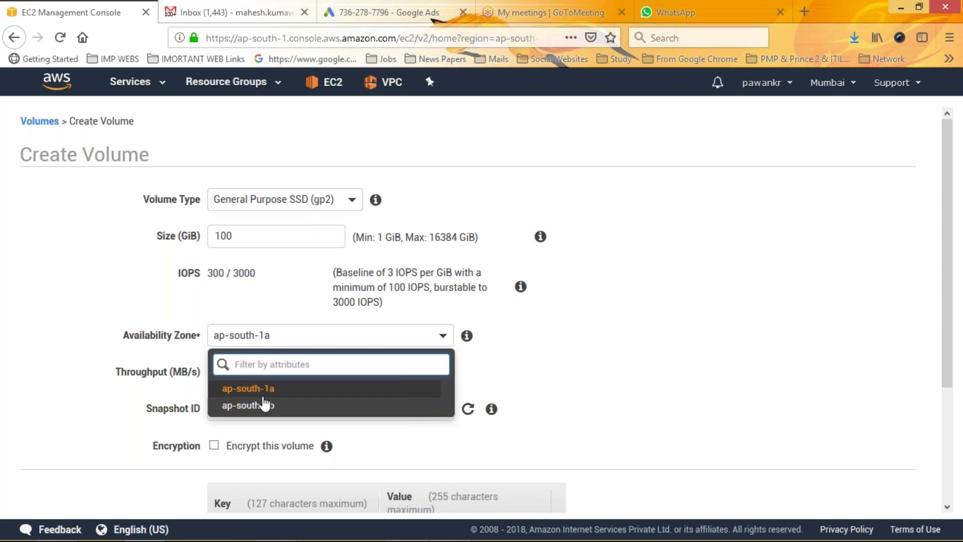
{"action": "left_click", "coordinate": [654, 348]}
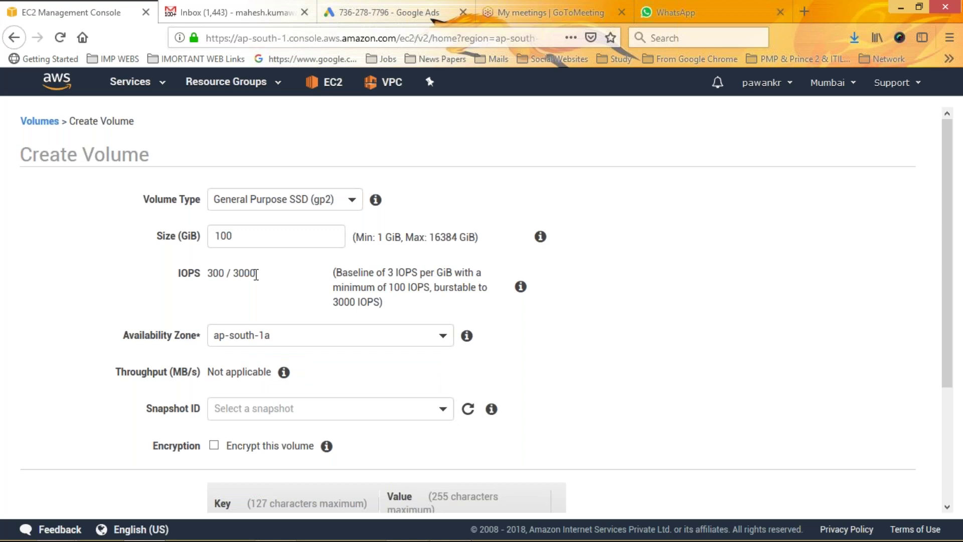
Step: Review the new volume's IOPS, size, availability zone and snapshot choices without changing them
{"action": "left_click_drag", "start_coordinate": [256, 275], "coordinate": [209, 273]}
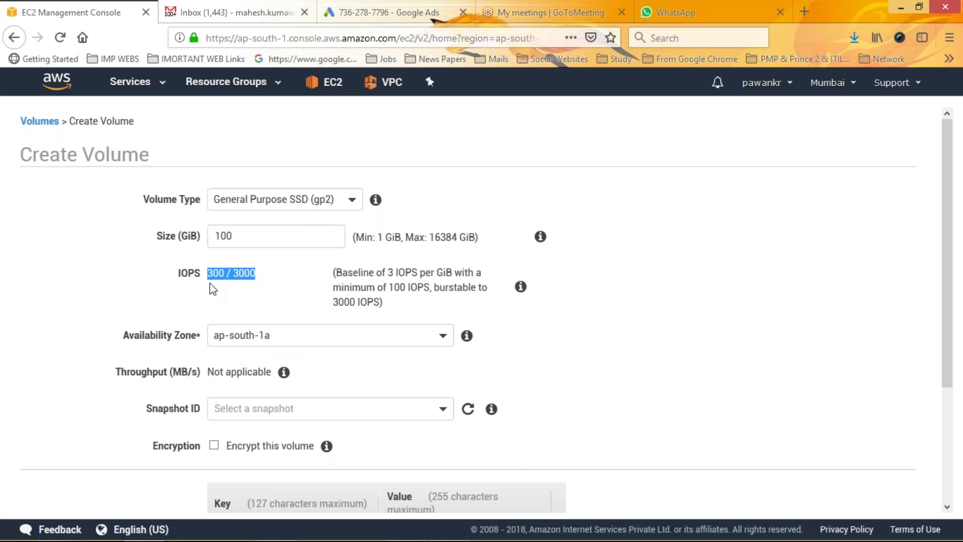
{"action": "left_click", "coordinate": [194, 241]}
{"action": "left_click", "coordinate": [194, 240]}
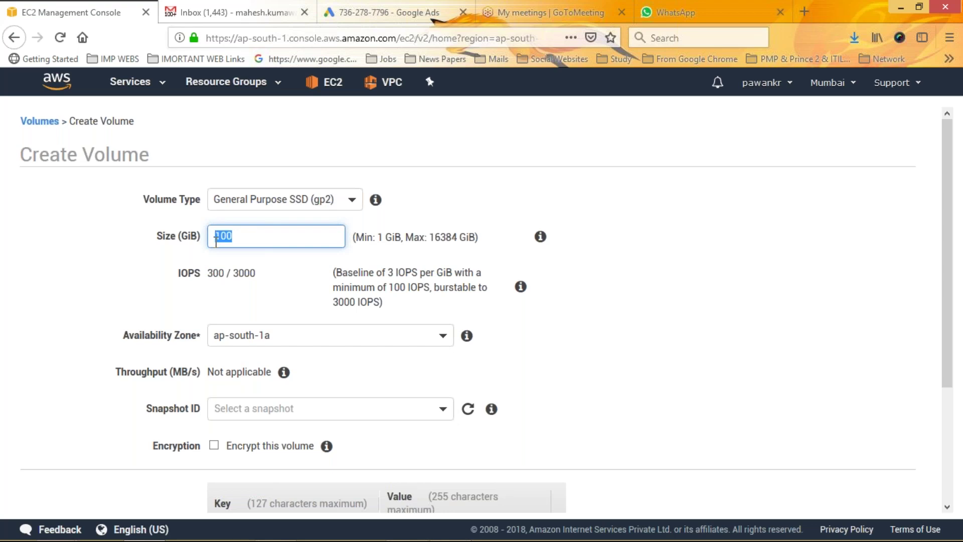
{"action": "left_click", "coordinate": [265, 341]}
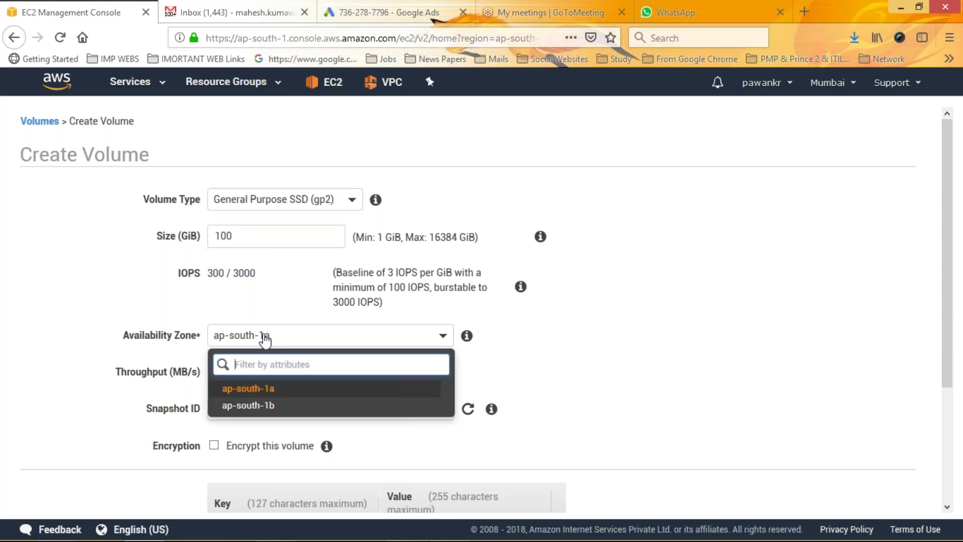
{"action": "left_click", "coordinate": [955, 227]}
{"action": "scroll", "coordinate": [954, 291], "scroll_direction": "down", "scroll_amount": 3}
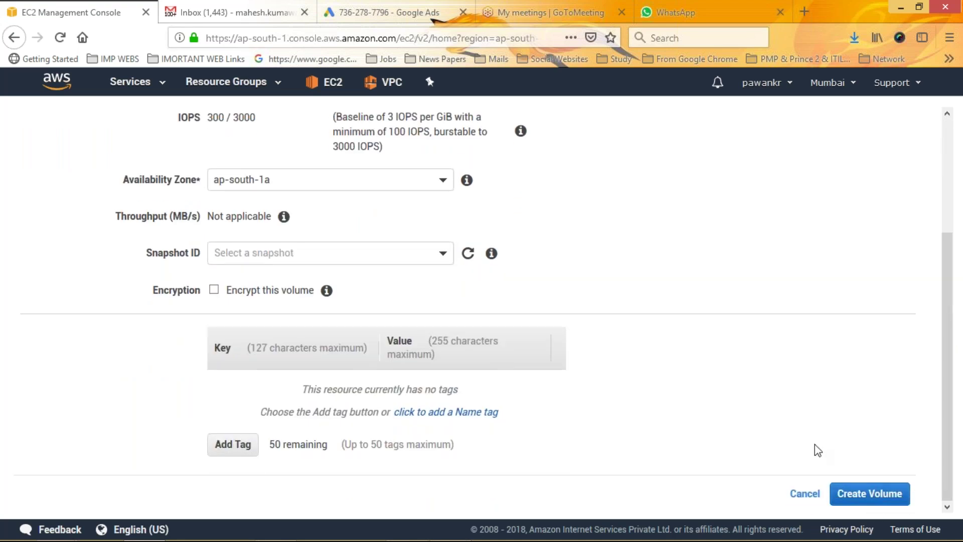
{"action": "left_click", "coordinate": [258, 250]}
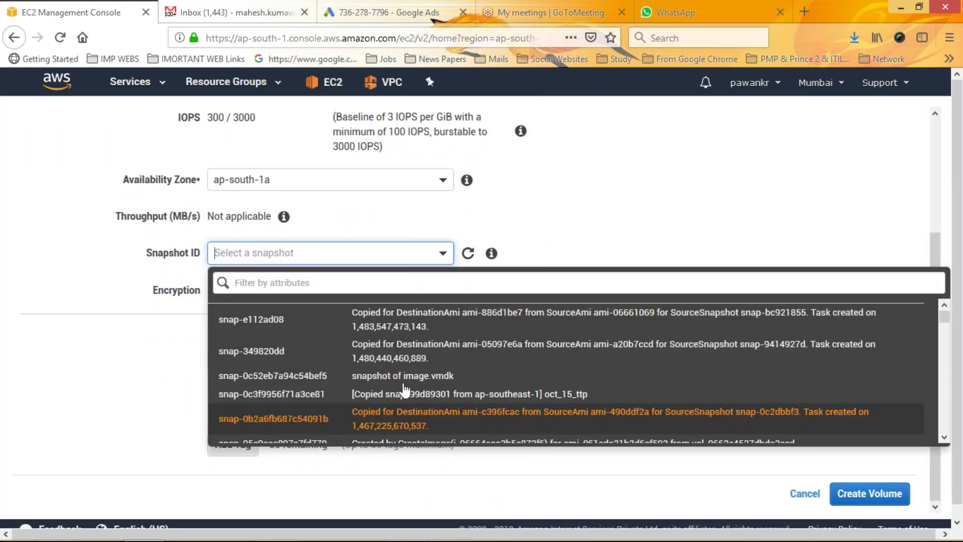
{"action": "left_click", "coordinate": [641, 194]}
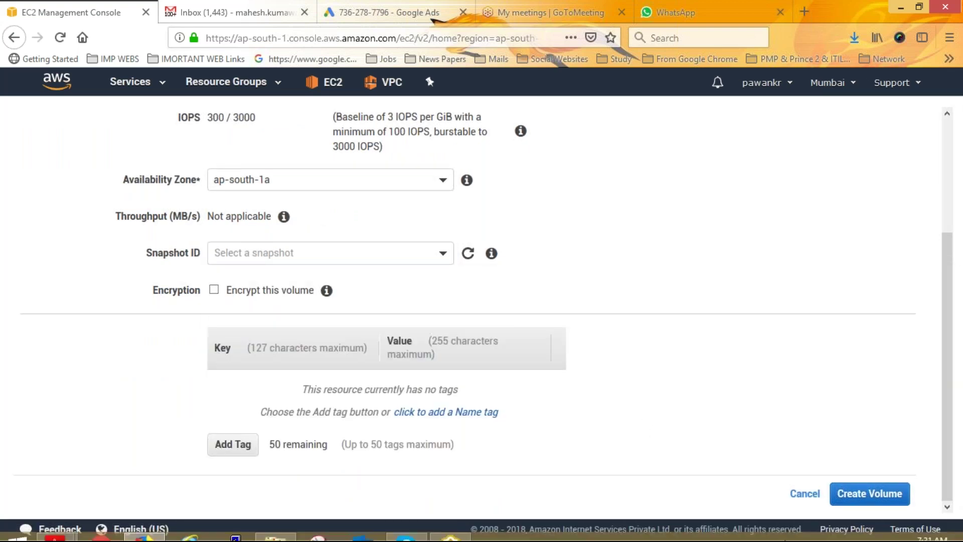
Step: Create the volume with the current settings and return to the volumes list
{"action": "mouse_move", "coordinate": [823, 533]}
{"action": "left_click", "coordinate": [851, 494]}
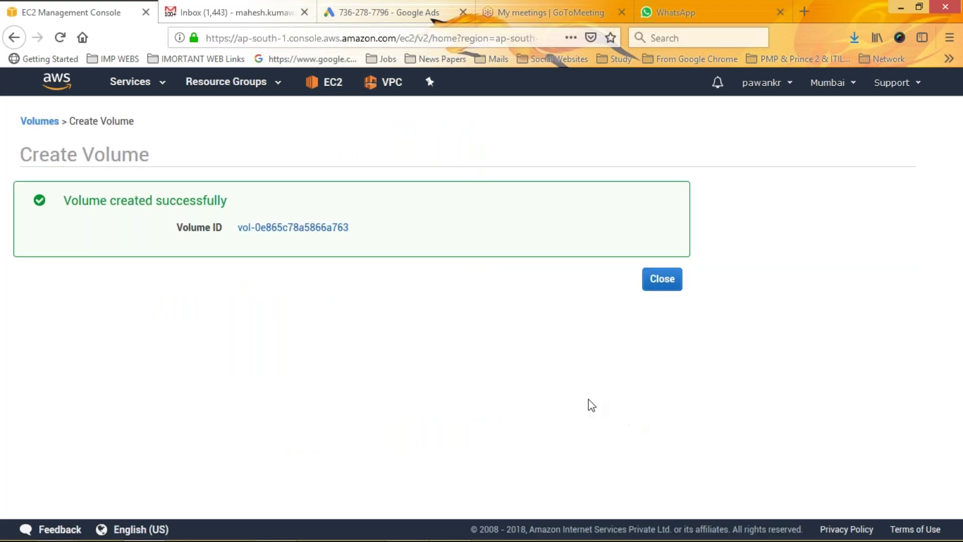
{"action": "left_click", "coordinate": [670, 281]}
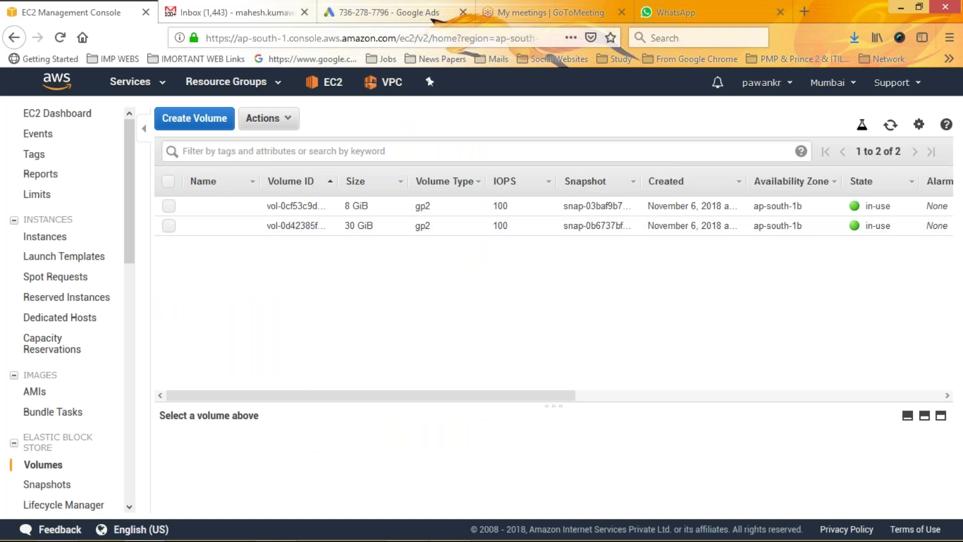
Step: Check the volume actions and view the Lifecycle Manager and Security Groups pages
{"action": "left_click", "coordinate": [269, 119]}
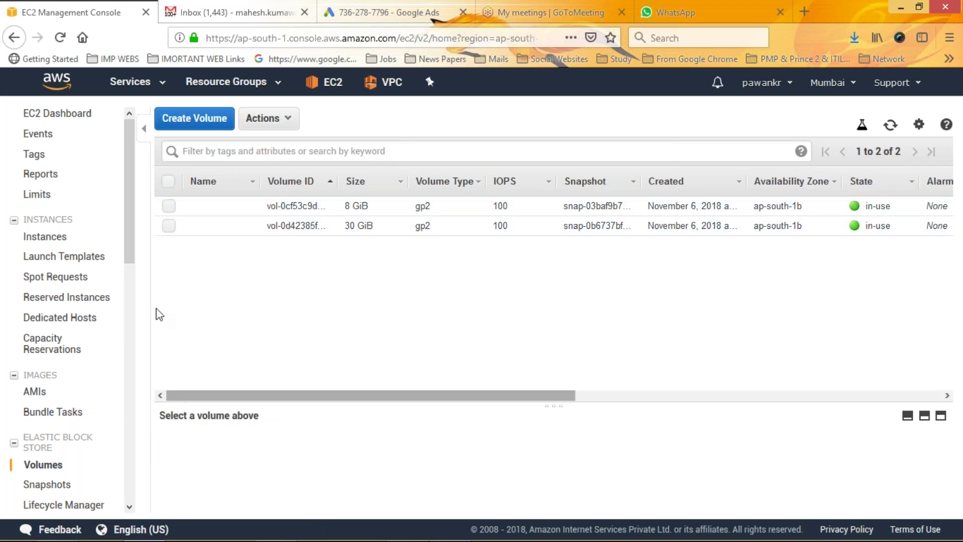
{"action": "left_click_drag", "start_coordinate": [125, 237], "coordinate": [133, 321]}
{"action": "left_click", "coordinate": [67, 299]}
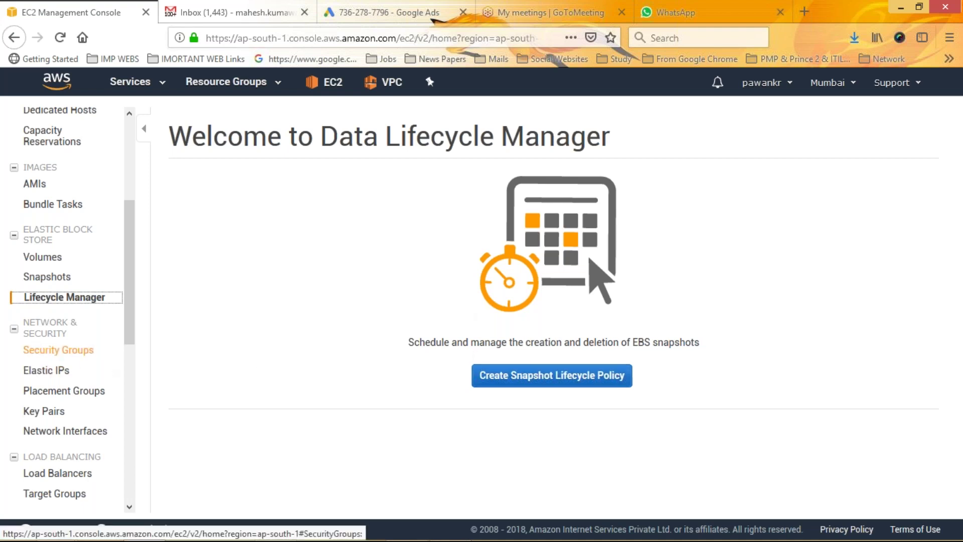
{"action": "left_click", "coordinate": [46, 350]}
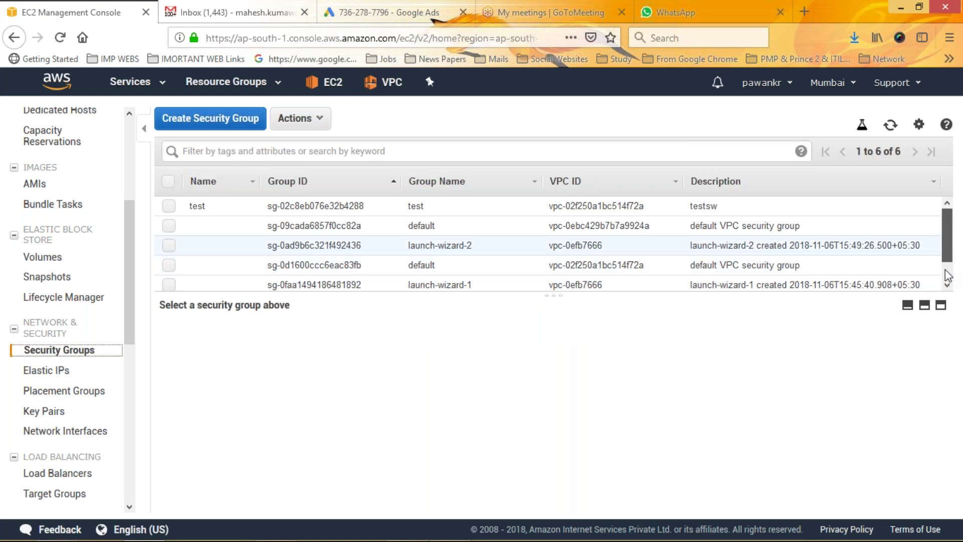
Step: Start a new security group, check its inbound and outbound rules, and set the outbound rule type to SSH
{"action": "left_click", "coordinate": [192, 120]}
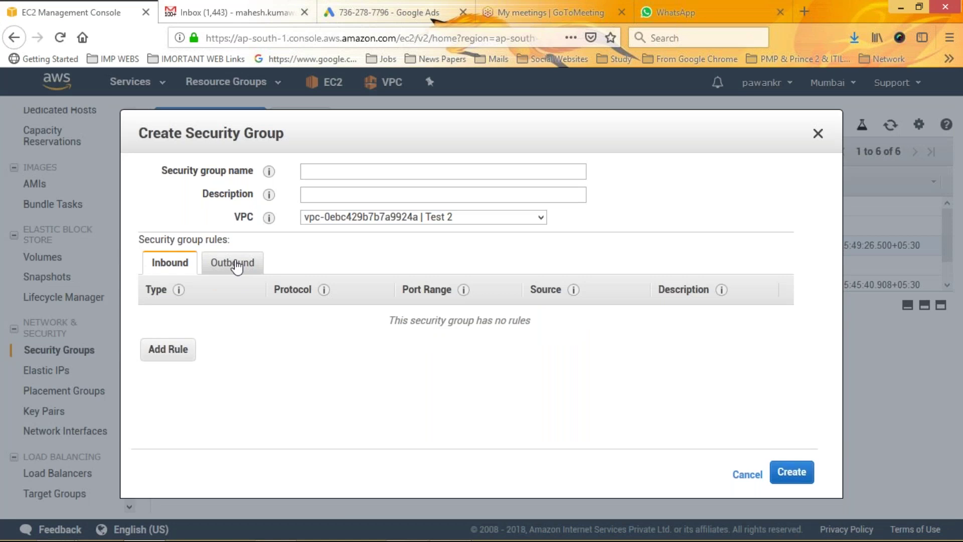
{"action": "left_click", "coordinate": [234, 263]}
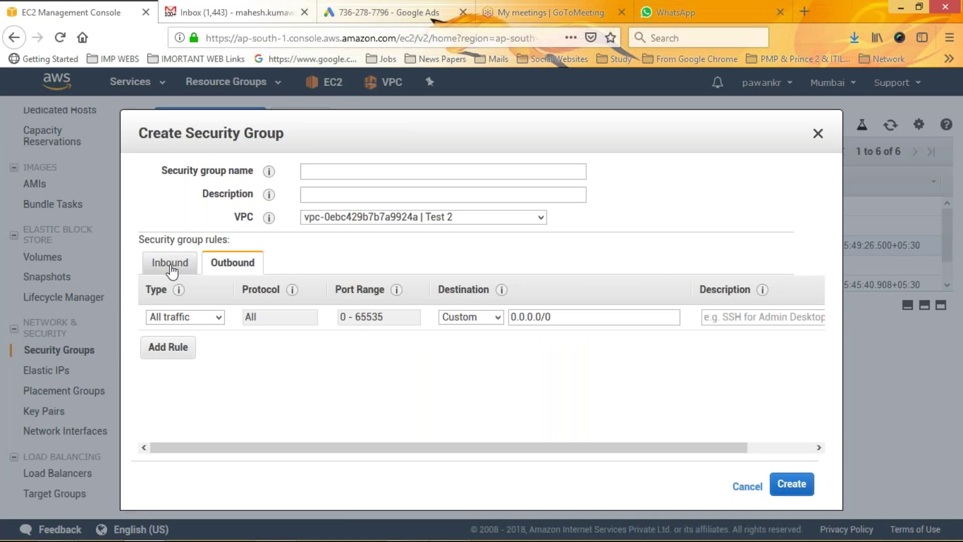
{"action": "left_click", "coordinate": [171, 266]}
{"action": "left_click", "coordinate": [219, 270]}
{"action": "left_click", "coordinate": [218, 317]}
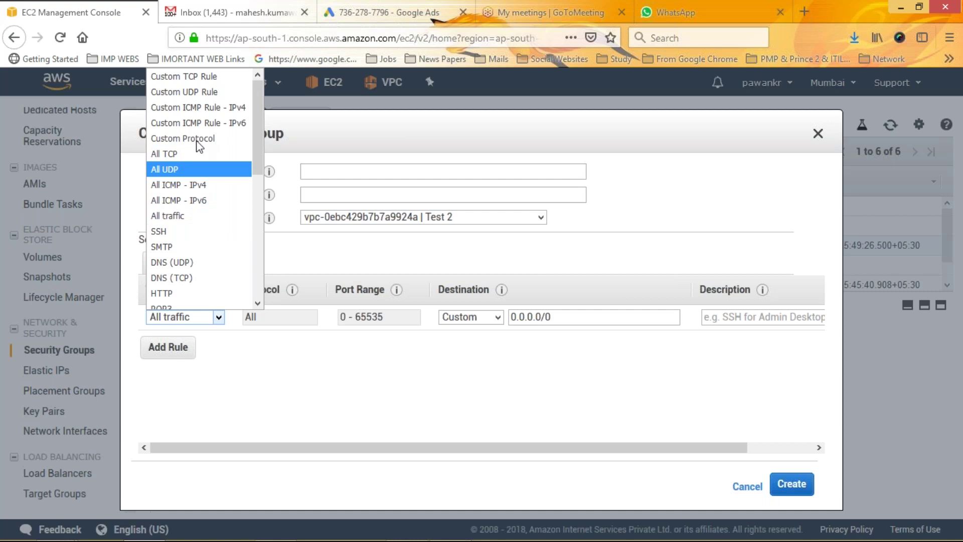
{"action": "left_click_drag", "start_coordinate": [258, 122], "coordinate": [251, 103]}
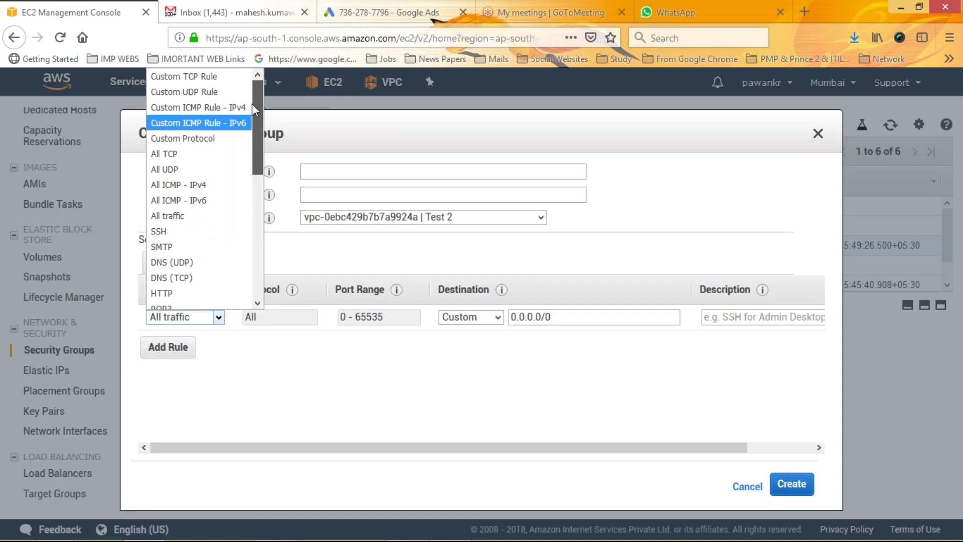
{"action": "scroll", "coordinate": [250, 138], "scroll_direction": "down", "scroll_amount": 2}
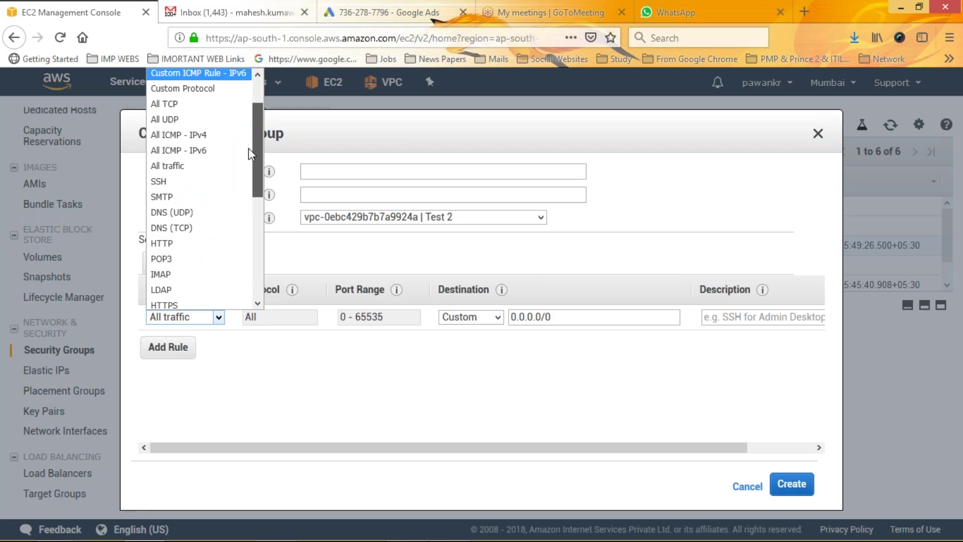
{"action": "left_click", "coordinate": [180, 175]}
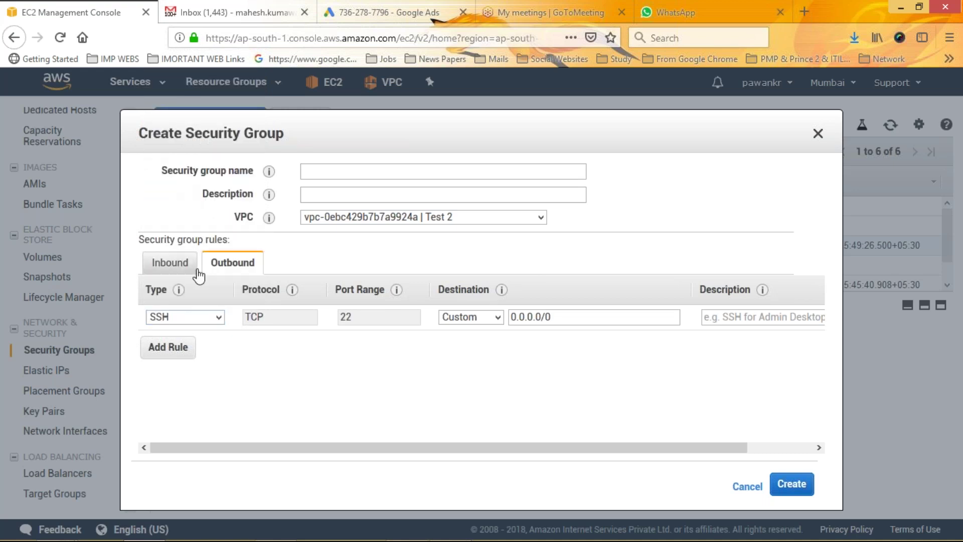
Step: Switch the outbound rule type to RDP and cancel creating the security group
{"action": "left_click", "coordinate": [219, 317]}
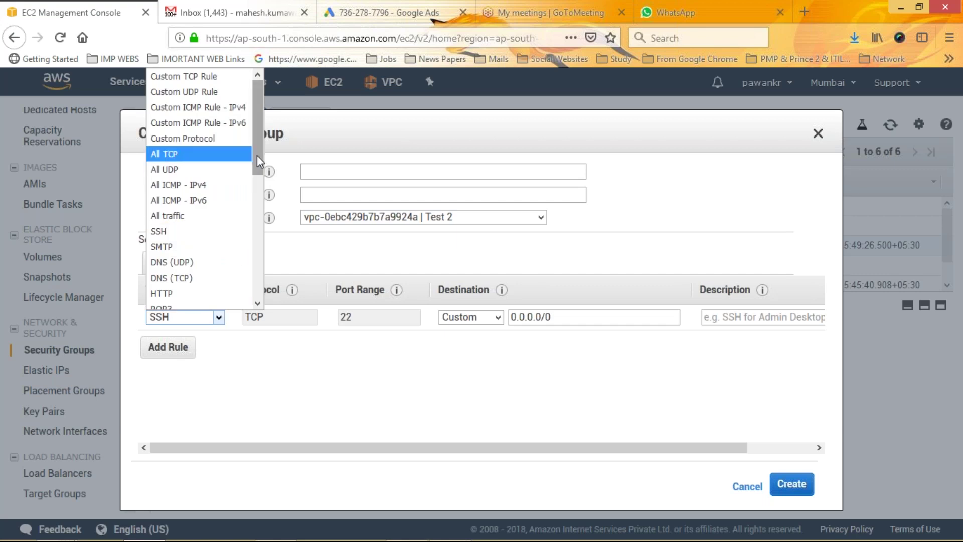
{"action": "left_click_drag", "start_coordinate": [257, 155], "coordinate": [255, 200]}
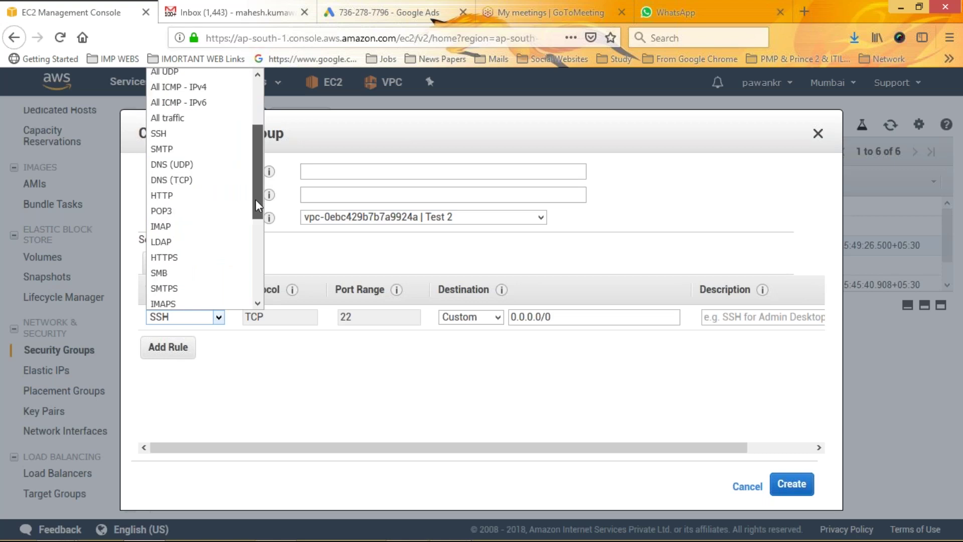
{"action": "left_click_drag", "start_coordinate": [255, 200], "coordinate": [254, 260]}
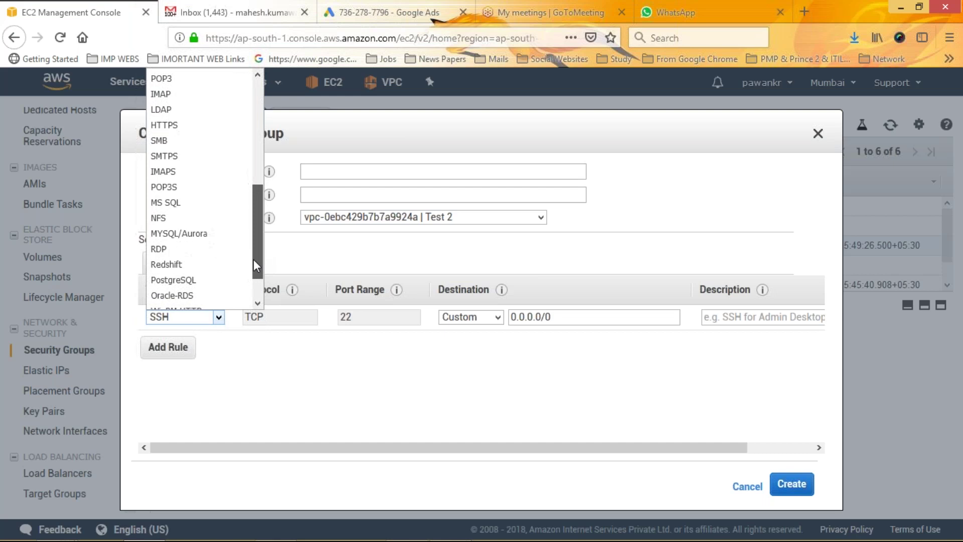
{"action": "left_click", "coordinate": [180, 250]}
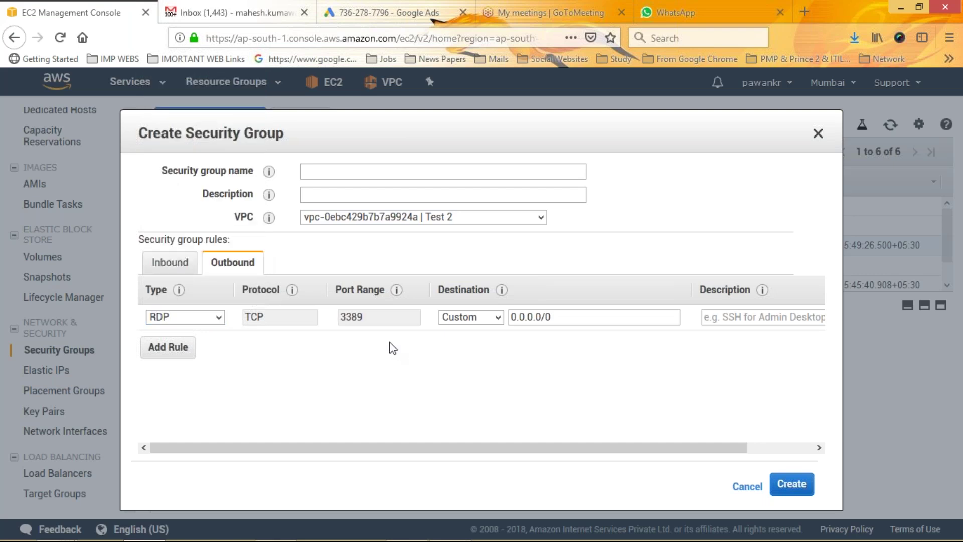
{"action": "left_click", "coordinate": [747, 487]}
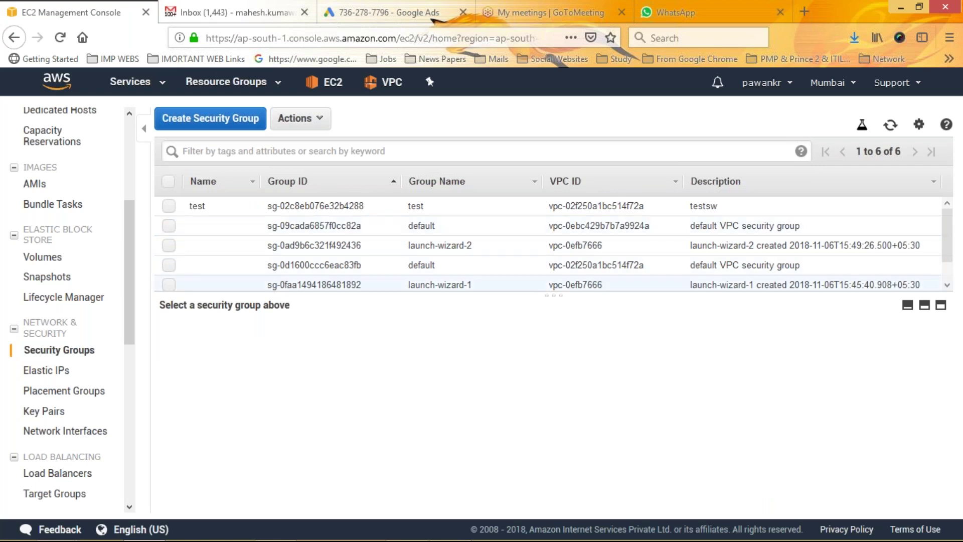
Step: Select the security group named test and review the actions available for it
{"action": "left_click", "coordinate": [169, 206]}
{"action": "left_click", "coordinate": [328, 125]}
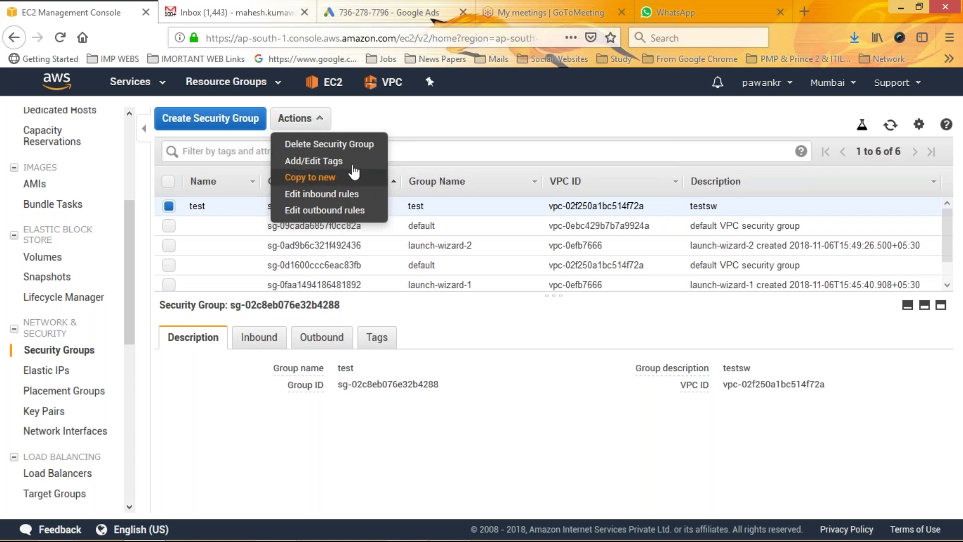
{"action": "left_click", "coordinate": [445, 114]}
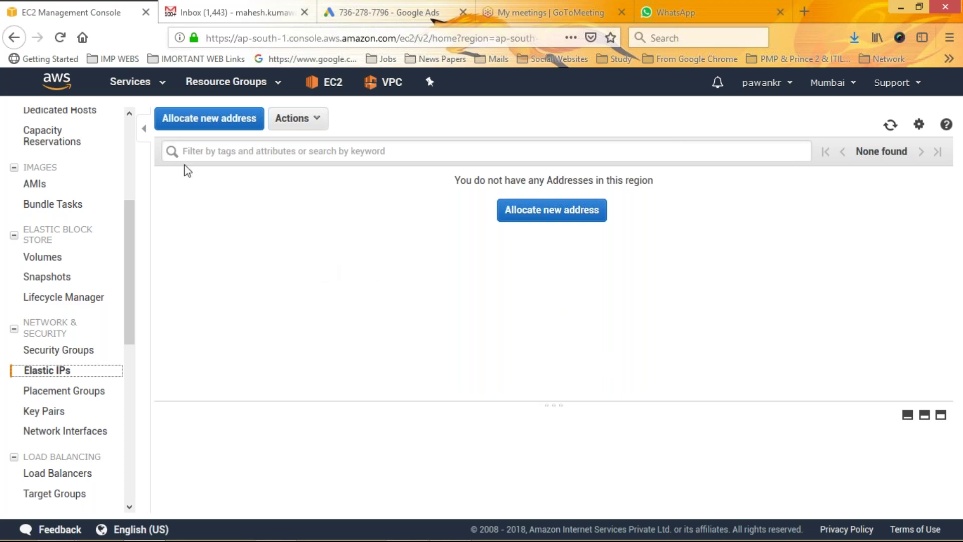
Step: Allocate a new Elastic IP address and return to the address list
{"action": "left_click", "coordinate": [190, 125]}
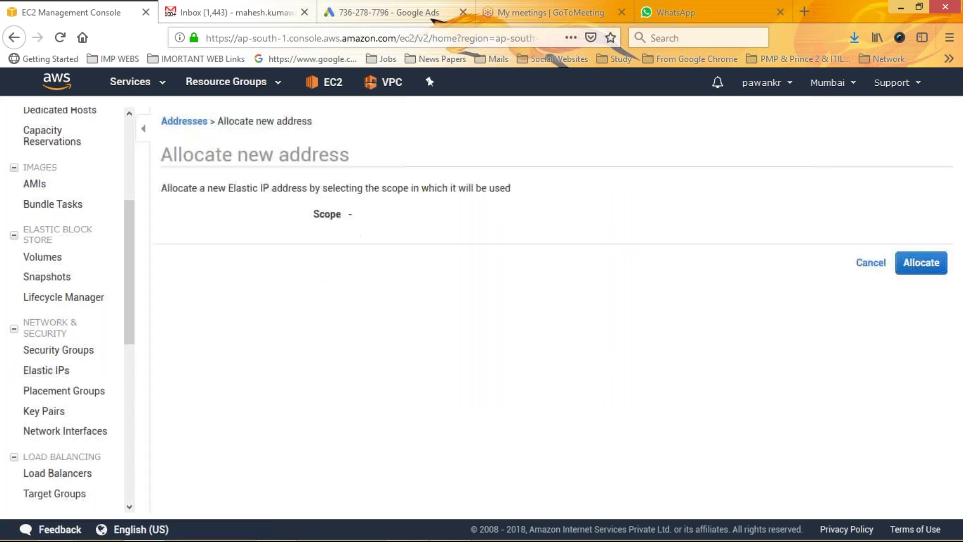
{"action": "left_click", "coordinate": [878, 261]}
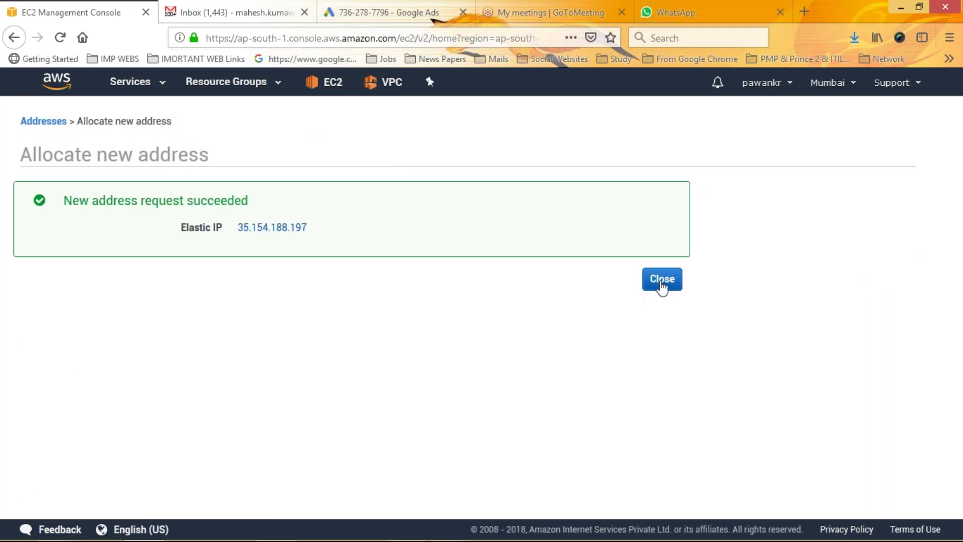
{"action": "left_click", "coordinate": [662, 279]}
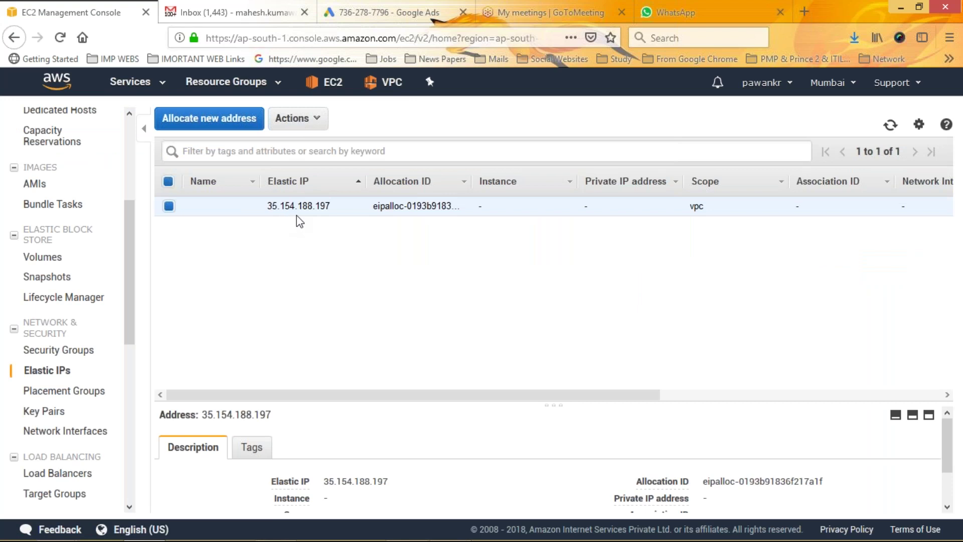
Step: Associate the Elastic IP with the Windows 2016 instance, using its private IP 172.31.5.242
{"action": "left_click", "coordinate": [316, 125]}
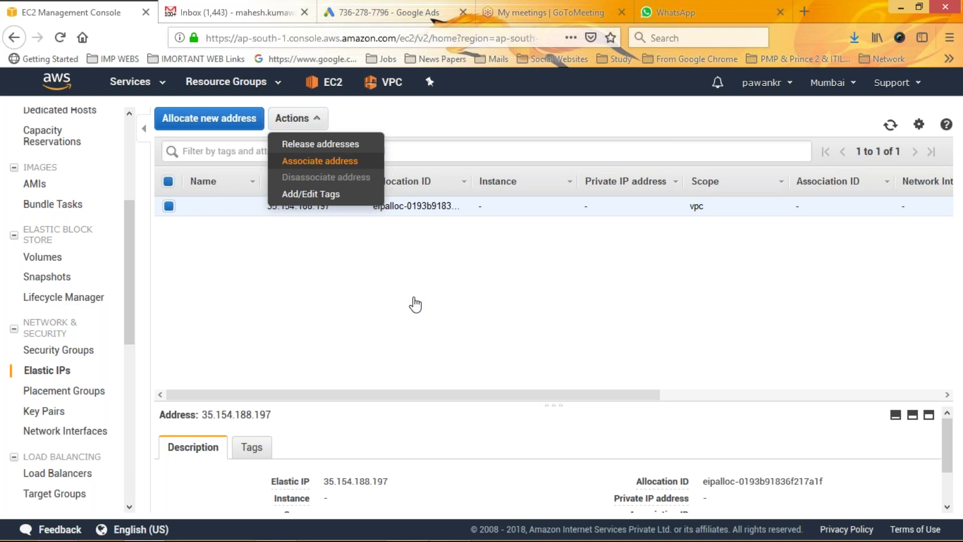
{"action": "left_click", "coordinate": [294, 265]}
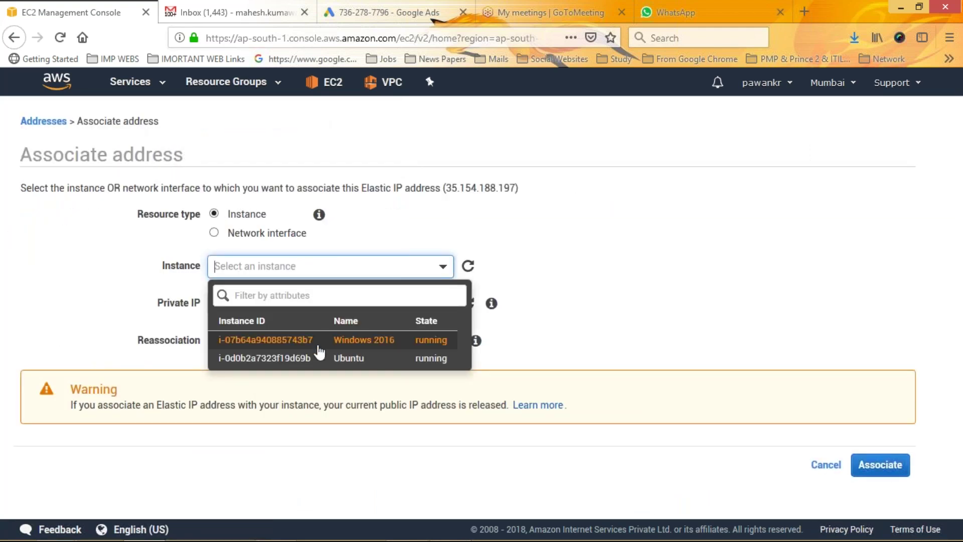
{"action": "left_click", "coordinate": [303, 342]}
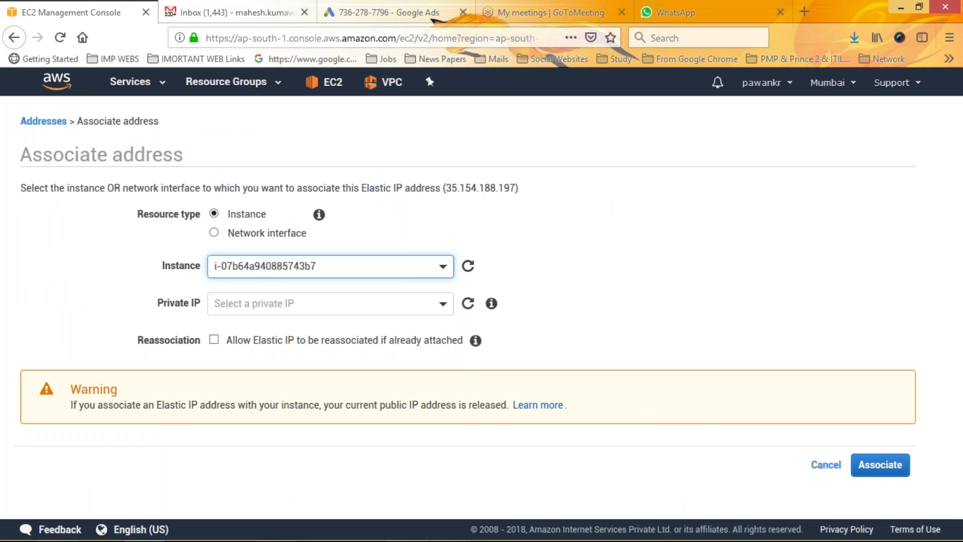
{"action": "left_click", "coordinate": [258, 304]}
{"action": "left_click", "coordinate": [249, 356]}
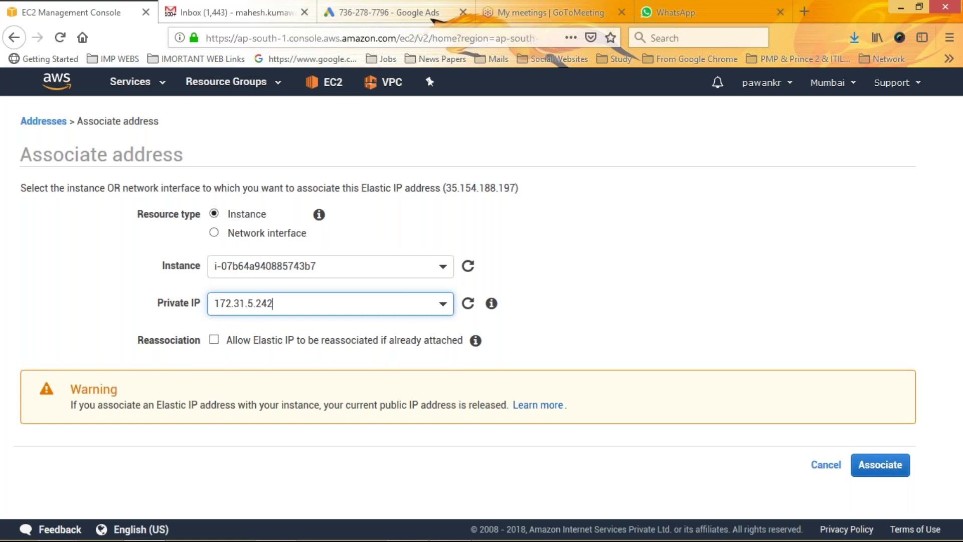
{"action": "left_click", "coordinate": [878, 463]}
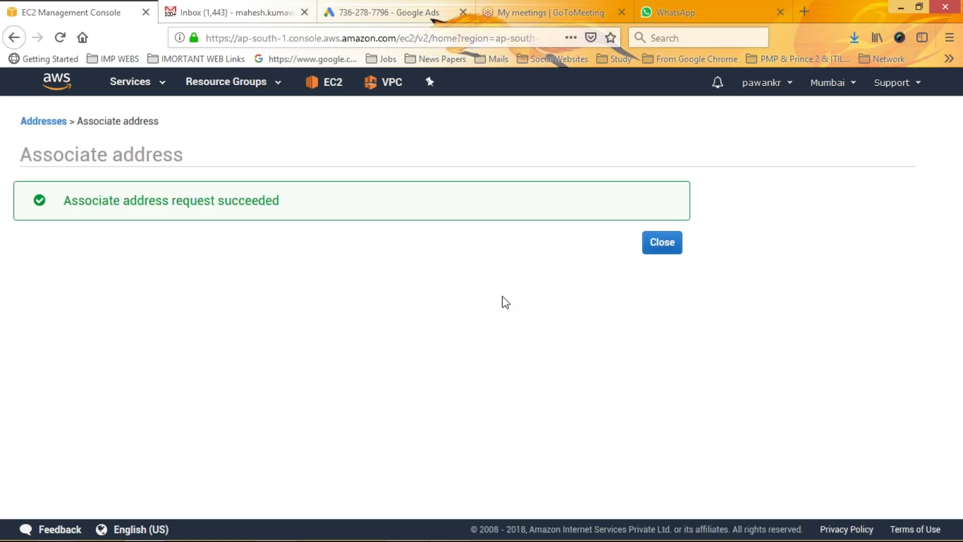
{"action": "left_click", "coordinate": [662, 244]}
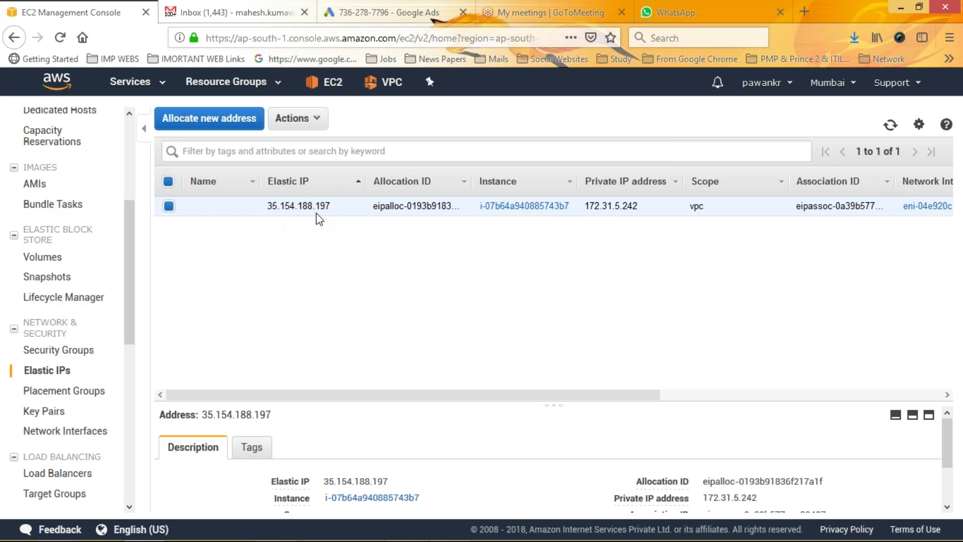
Step: Disassociate the Elastic IP from the Windows 2016 instance and release the address
{"action": "left_click", "coordinate": [316, 121]}
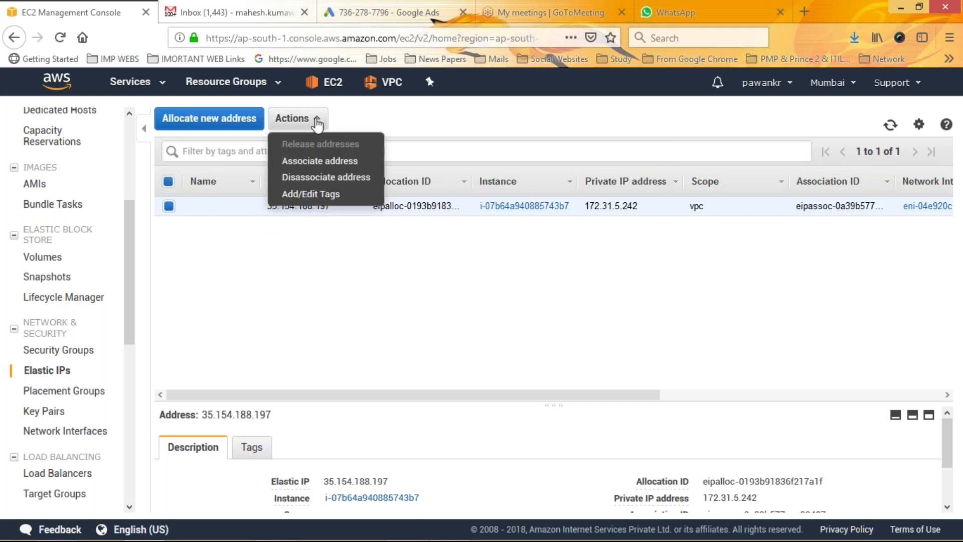
{"action": "left_click", "coordinate": [326, 177]}
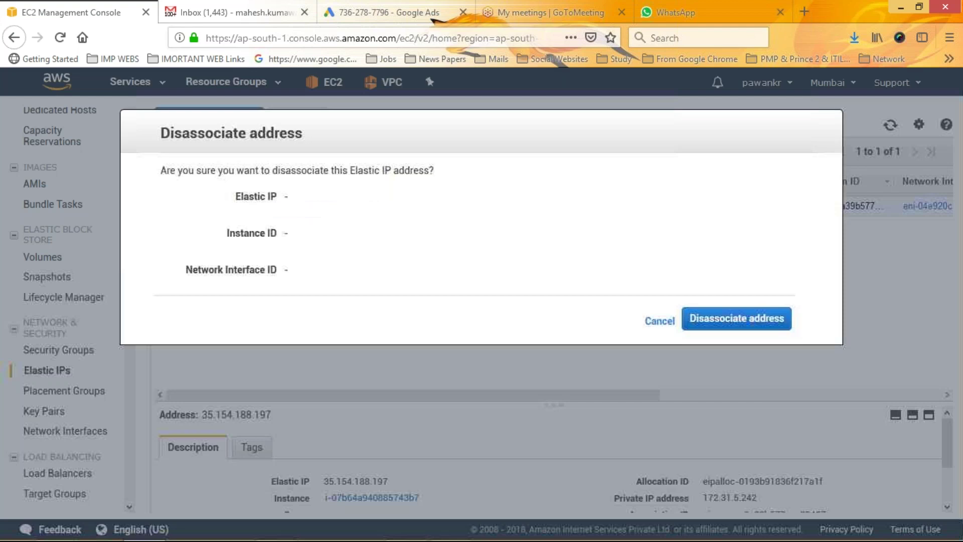
{"action": "left_click", "coordinate": [732, 394]}
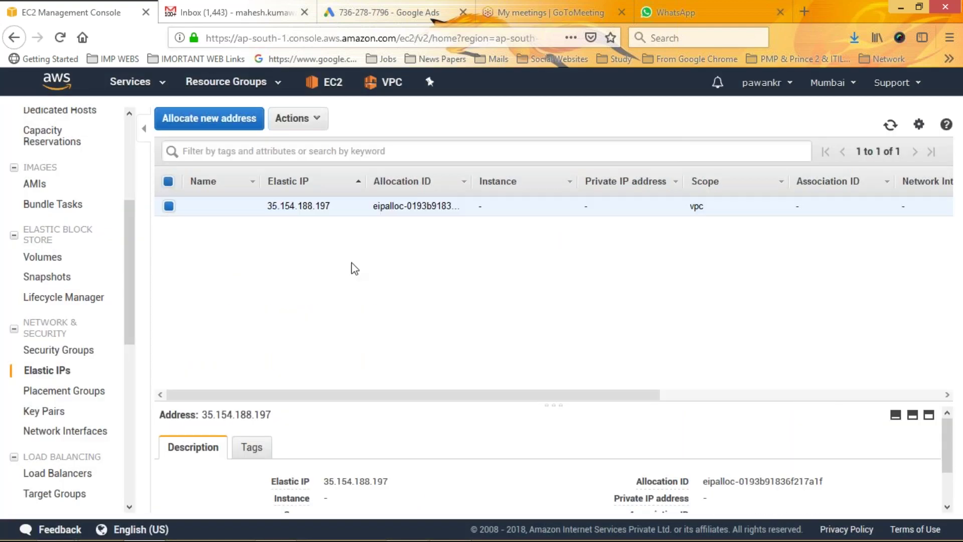
{"action": "left_click", "coordinate": [317, 124]}
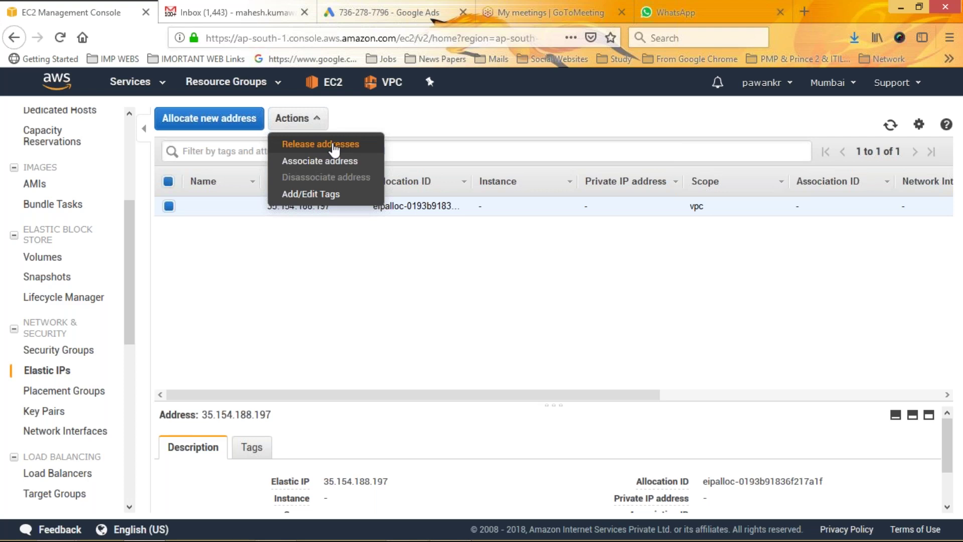
{"action": "left_click", "coordinate": [334, 146]}
{"action": "left_click", "coordinate": [778, 362]}
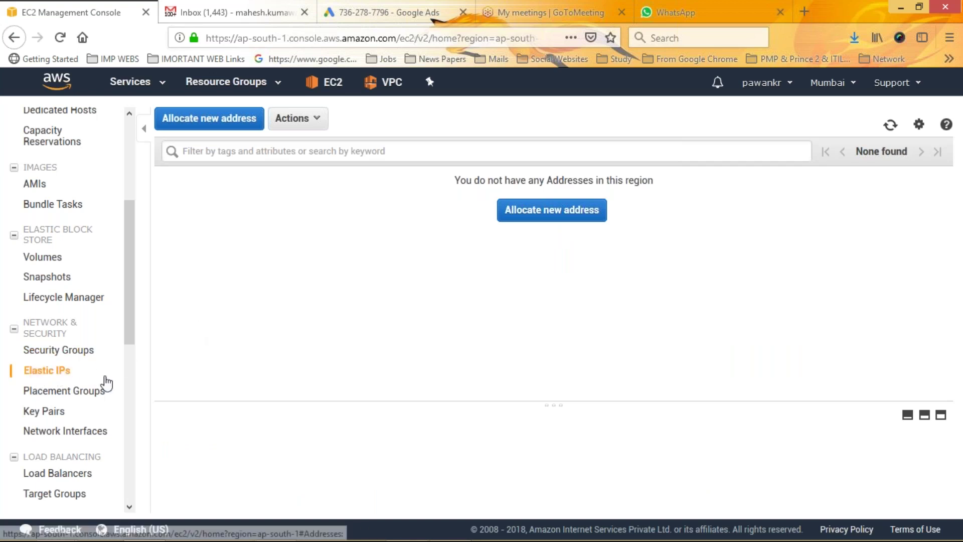
Step: Start a new placement group and check which strategies are offered, without choosing one
{"action": "left_click", "coordinate": [88, 394]}
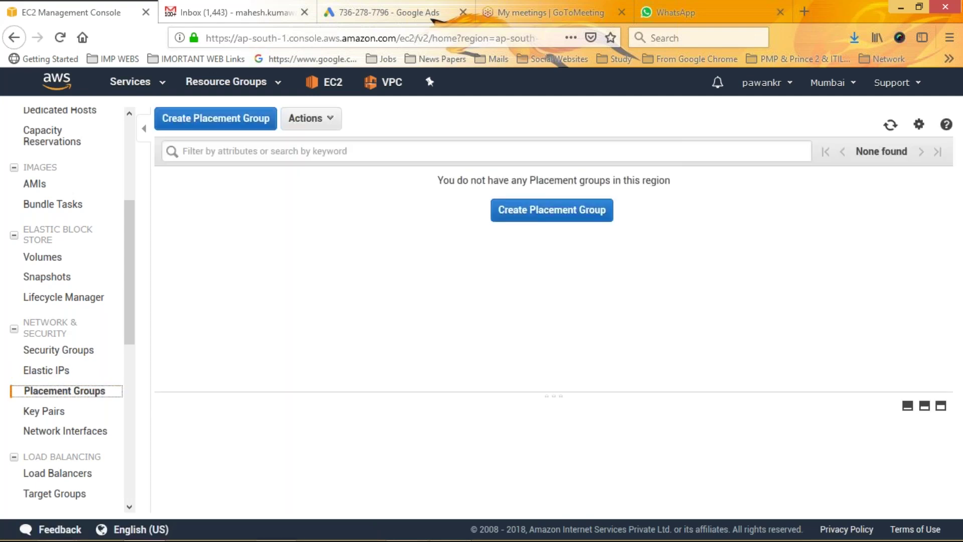
{"action": "left_click", "coordinate": [221, 118]}
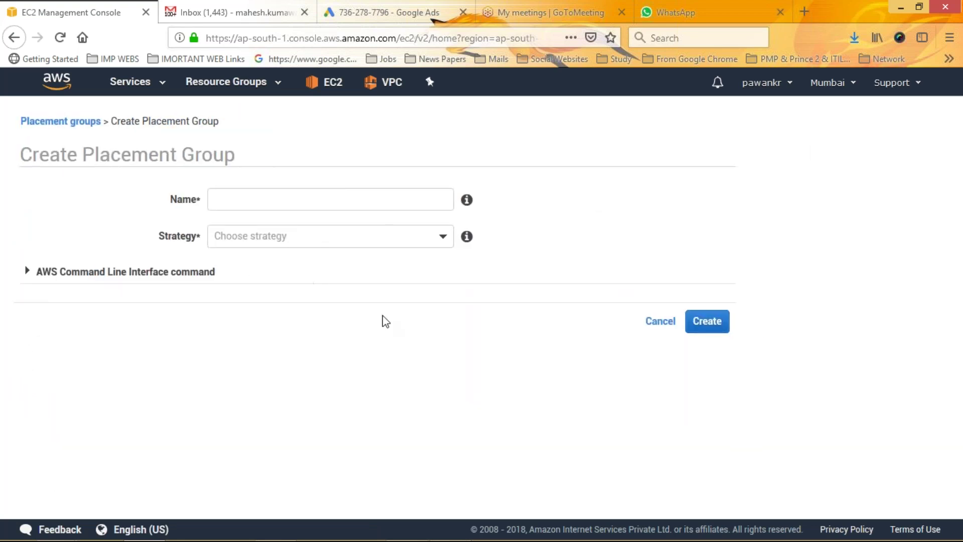
{"action": "left_click", "coordinate": [340, 235]}
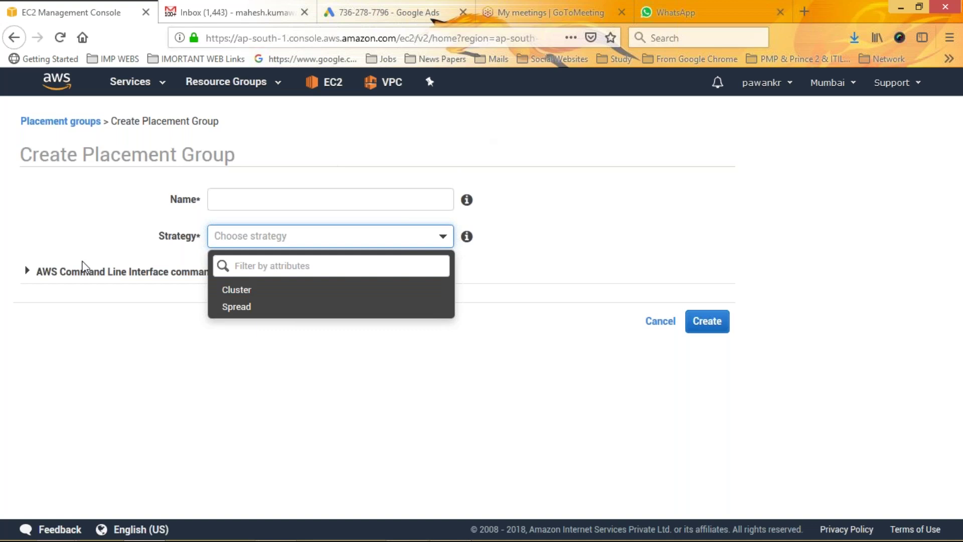
{"action": "left_click", "coordinate": [82, 238]}
Step: View the placement group's AWS CLI command for the Windows command prompt platform and return to the placement groups list without creating it
{"action": "left_click", "coordinate": [29, 273]}
{"action": "left_click", "coordinate": [349, 333]}
{"action": "left_click", "coordinate": [348, 333]}
{"action": "left_click", "coordinate": [229, 370]}
{"action": "left_click", "coordinate": [349, 333]}
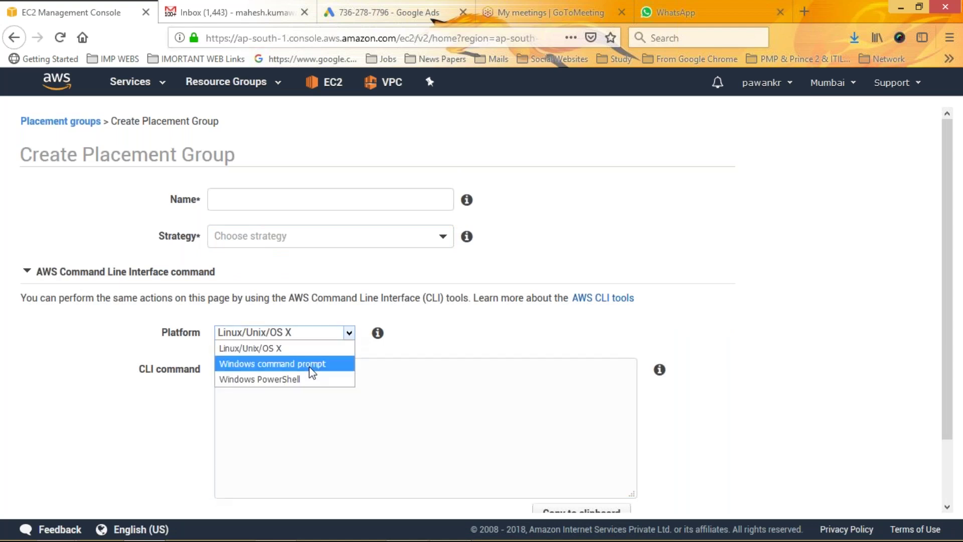
{"action": "left_click", "coordinate": [309, 363]}
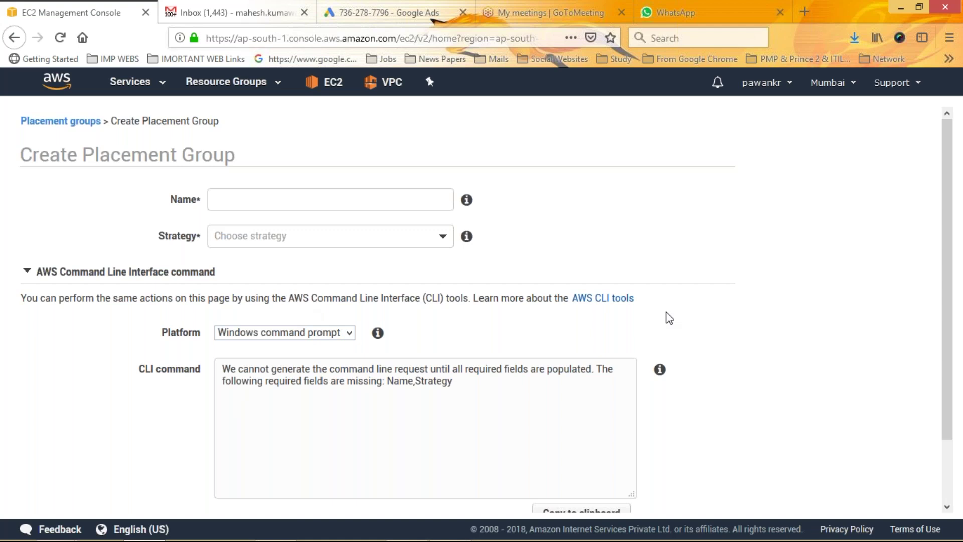
{"action": "left_click_drag", "start_coordinate": [947, 240], "coordinate": [945, 176]}
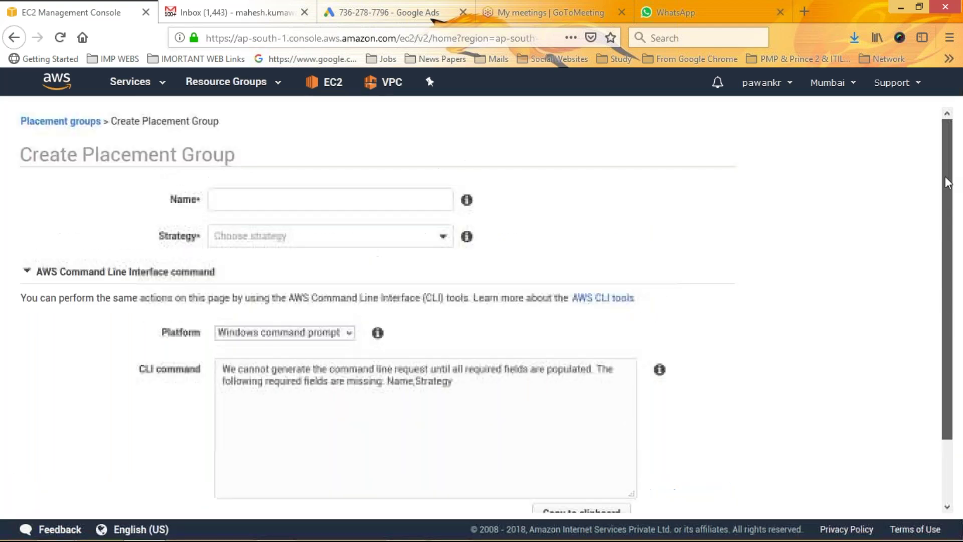
{"action": "left_click", "coordinate": [48, 122]}
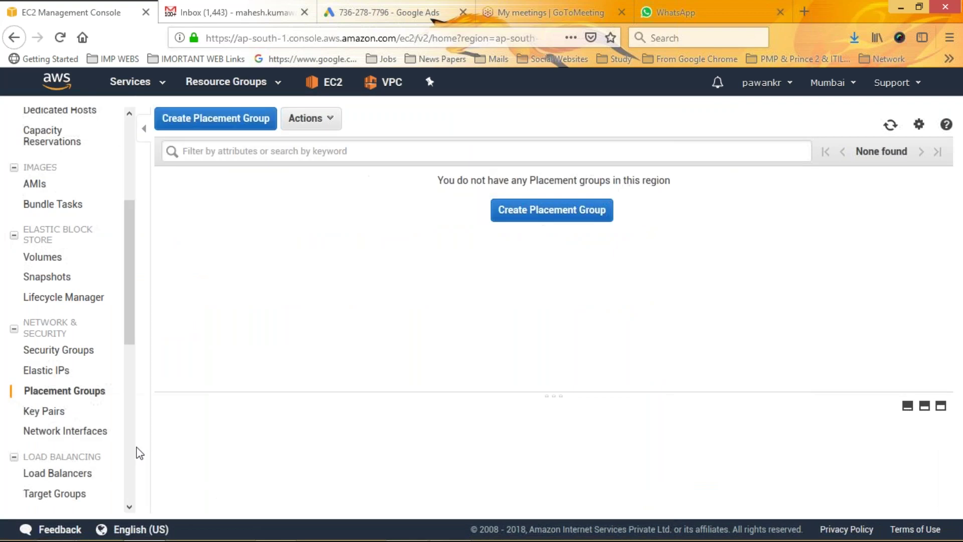
Step: View the Key Pairs page
{"action": "left_click", "coordinate": [44, 412]}
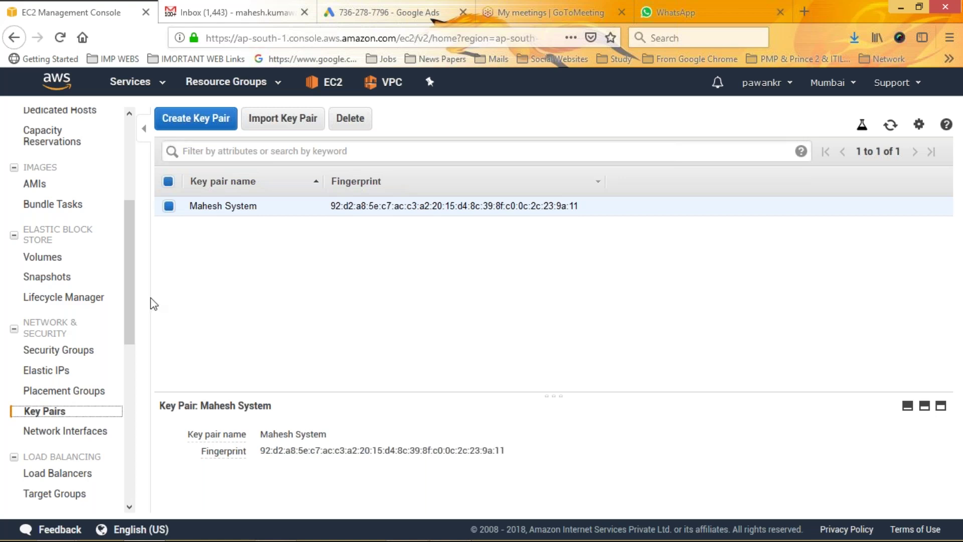
Step: View the Network Interfaces page, including the leading columns of the interface list
{"action": "left_click", "coordinate": [65, 430]}
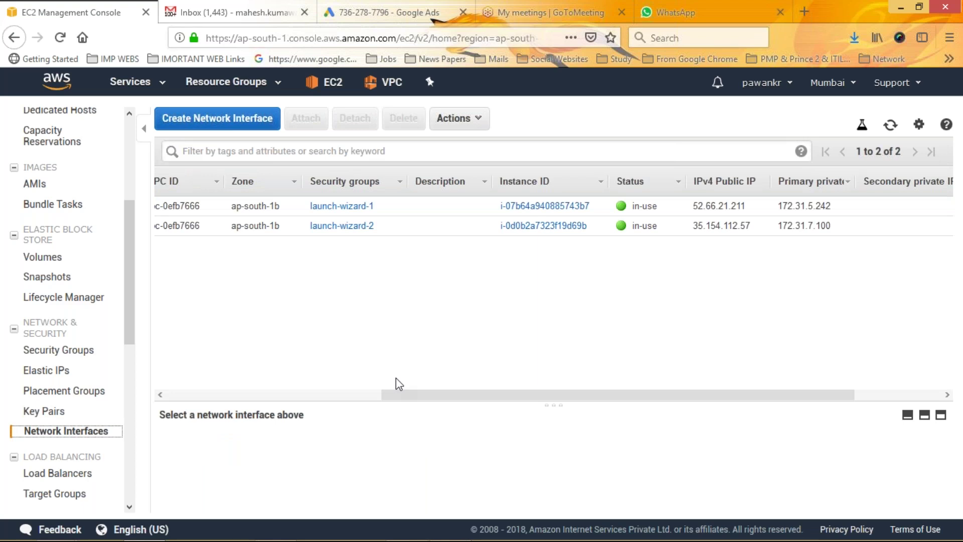
{"action": "scroll", "coordinate": [396, 383], "scroll_direction": "left", "scroll_amount": 5}
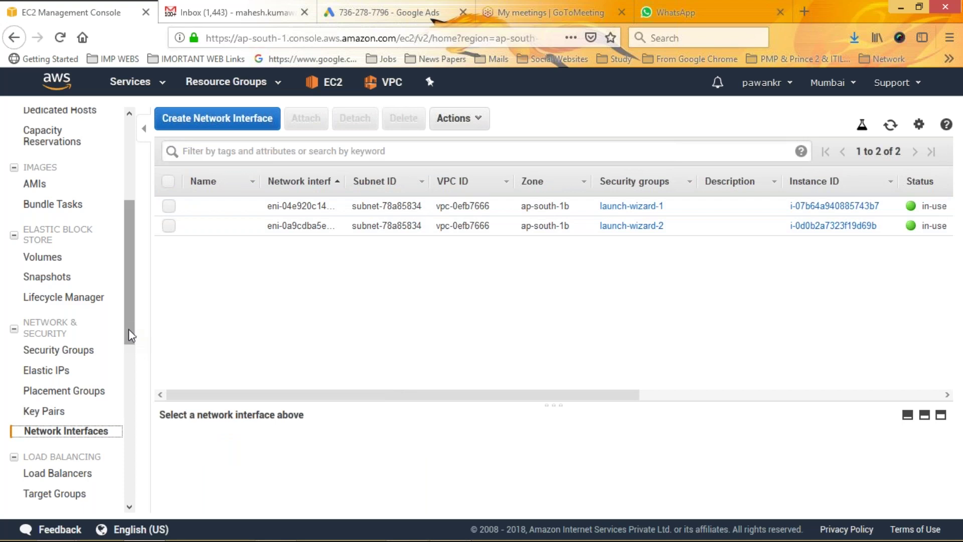
Step: Open the Load Balancers page, choosing to wait for the slow page to load
{"action": "scroll", "coordinate": [131, 376], "scroll_direction": "down", "scroll_amount": 5}
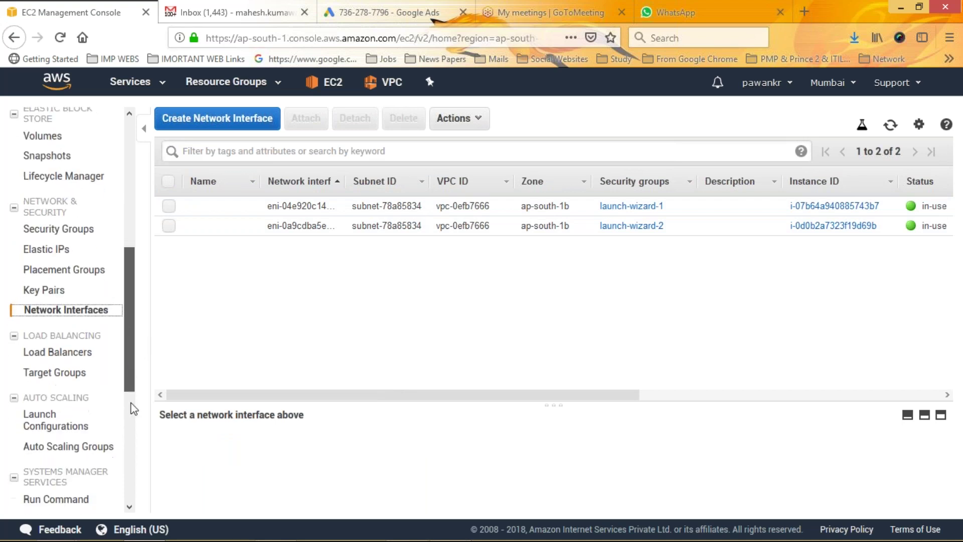
{"action": "left_click", "coordinate": [68, 274]}
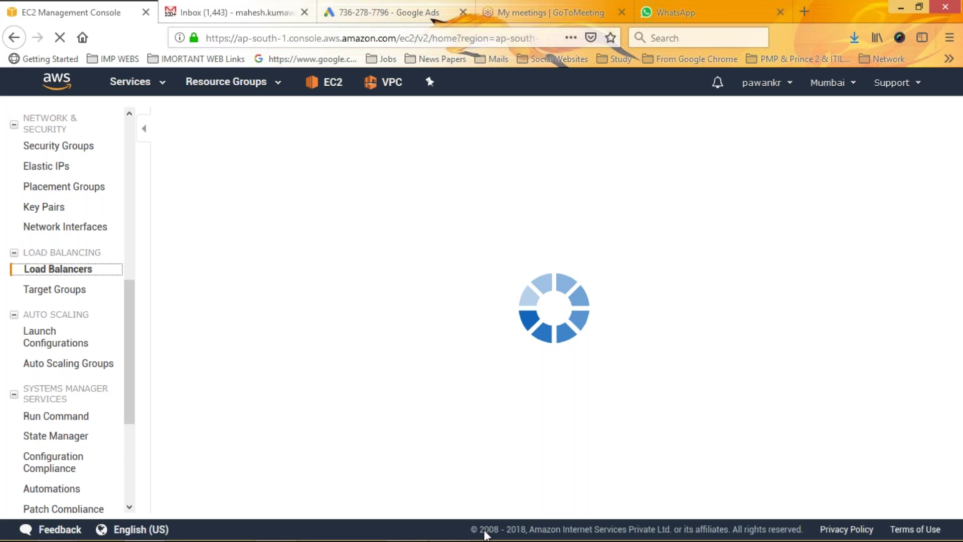
{"action": "mouse_move", "coordinate": [900, 536]}
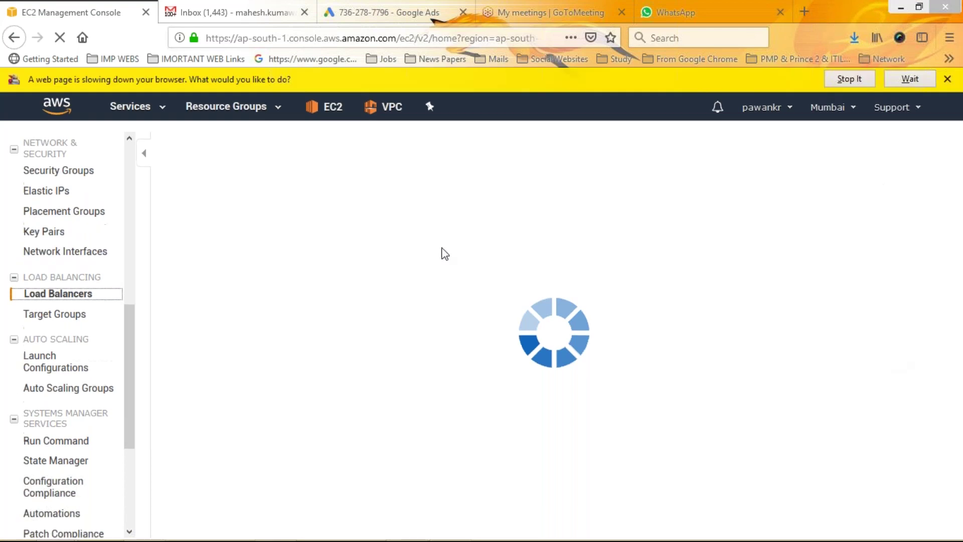
{"action": "left_click", "coordinate": [911, 79]}
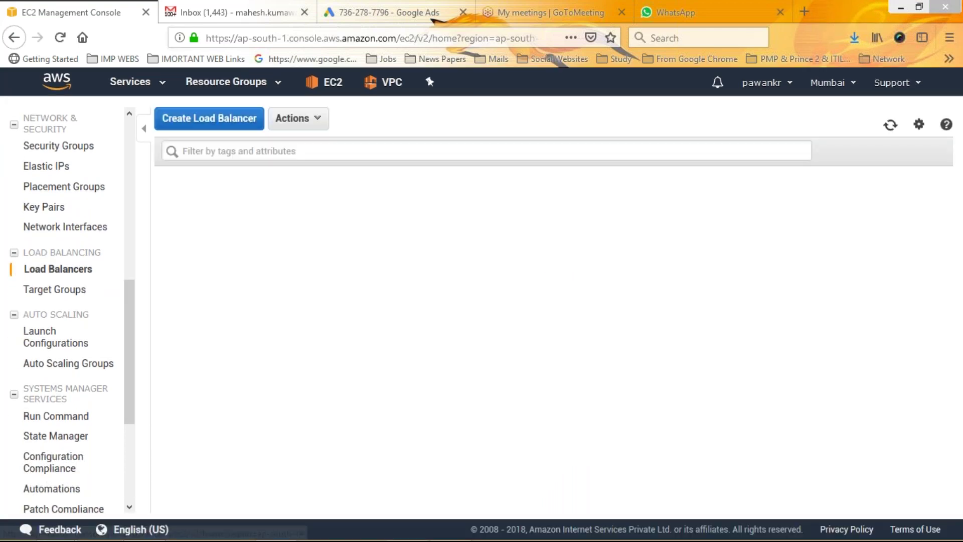
Step: Start creating a load balancer and read the descriptions of the Application and Network Load Balancer types
{"action": "left_click", "coordinate": [196, 126]}
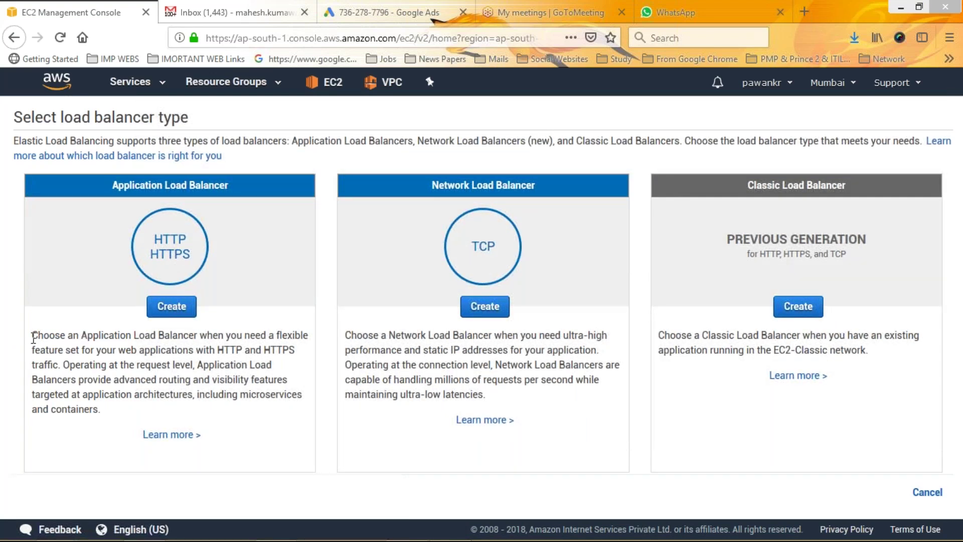
{"action": "left_click_drag", "start_coordinate": [33, 338], "coordinate": [103, 409]}
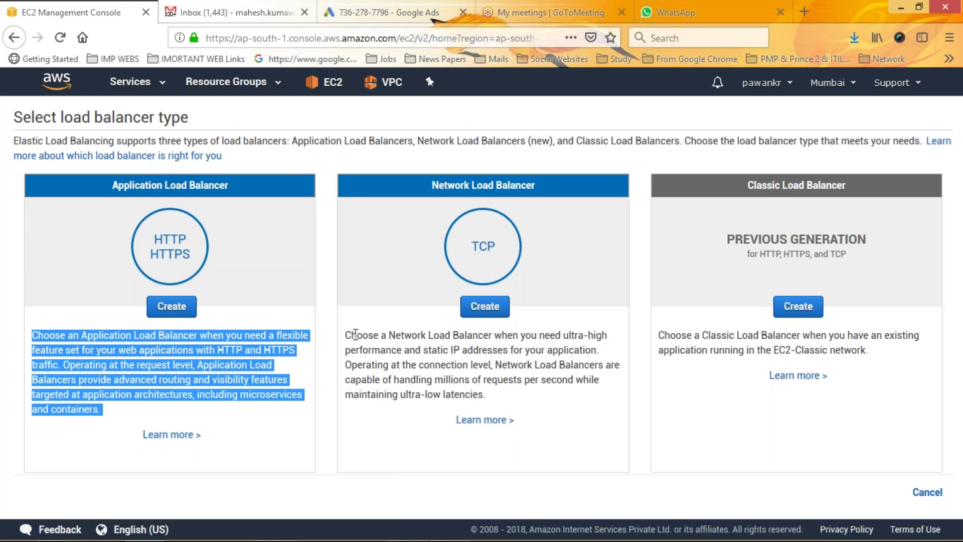
{"action": "left_click_drag", "start_coordinate": [354, 334], "coordinate": [486, 394]}
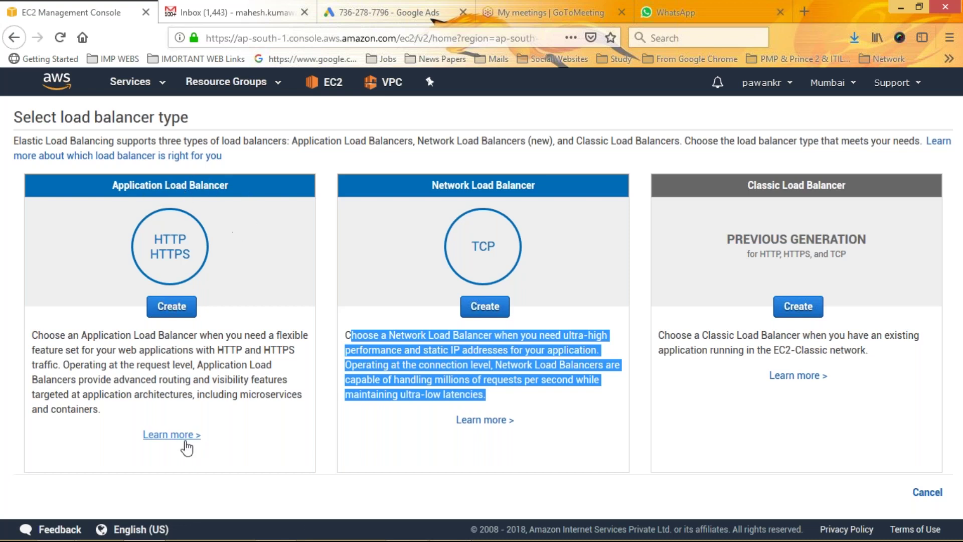
Step: Choose the Application Load Balancer type and name the load balancer testLB
{"action": "left_click", "coordinate": [170, 306]}
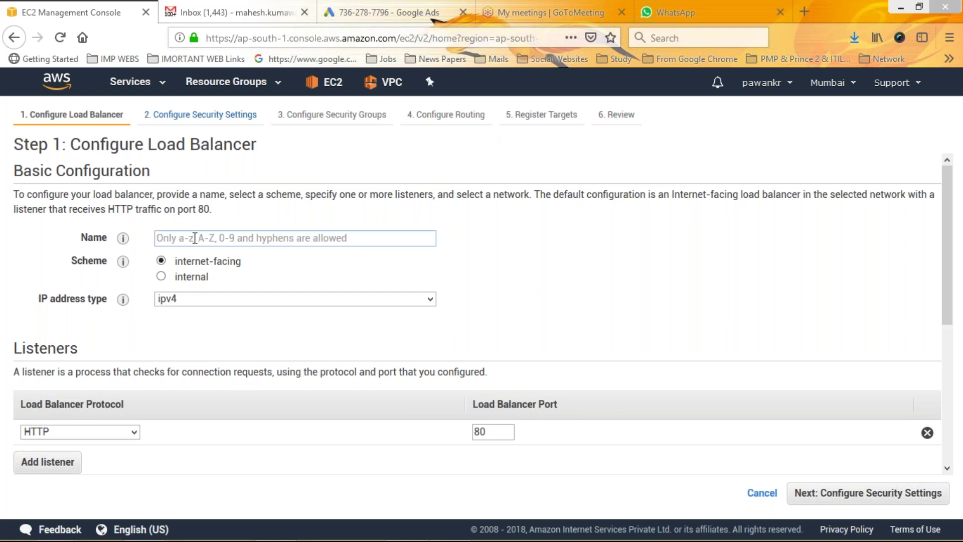
{"action": "mouse_move", "coordinate": [122, 238]}
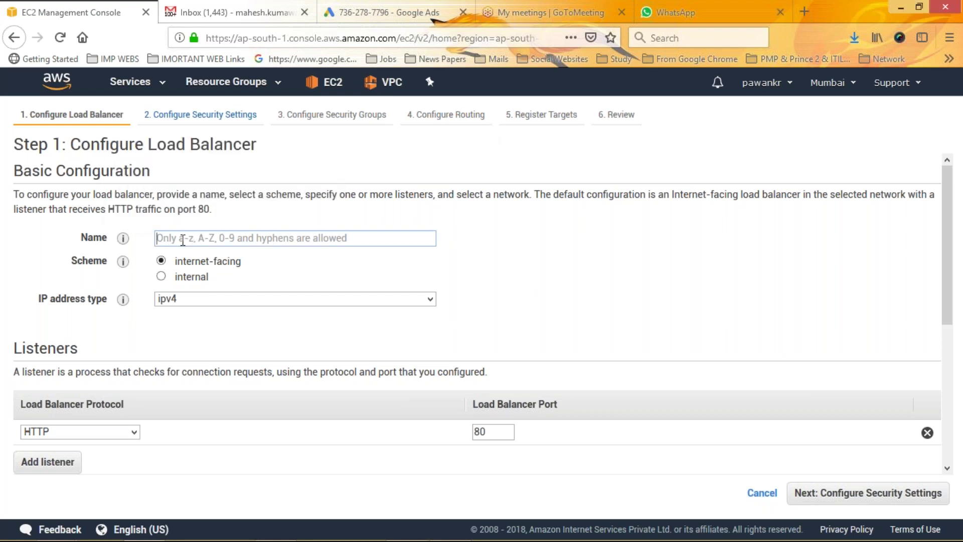
{"action": "type", "text": "test"}
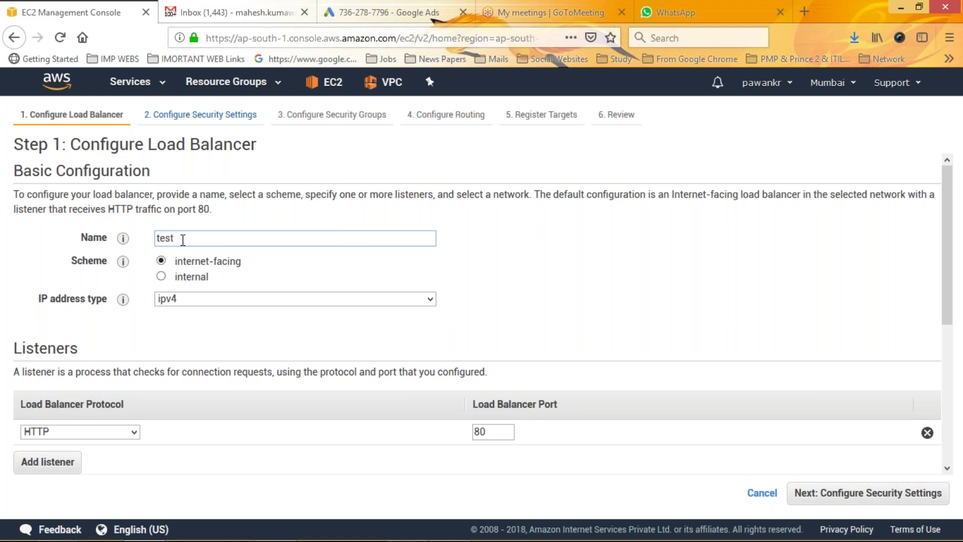
{"action": "type", "text": "LB"}
{"action": "mouse_move", "coordinate": [123, 299]}
{"action": "scroll", "coordinate": [948, 246], "scroll_direction": "down", "scroll_amount": 3}
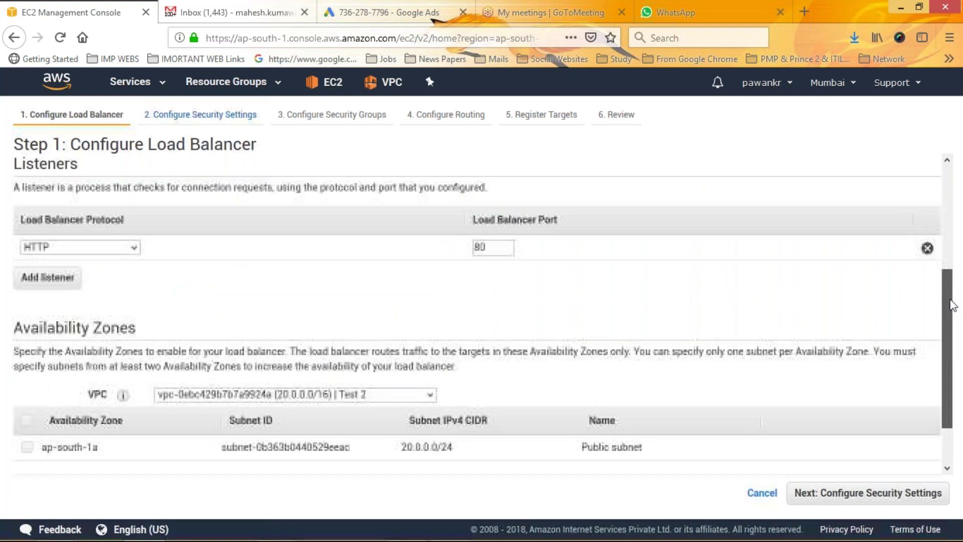
Step: Add an HTTPS (Secure HTTP) listener on port 443
{"action": "left_click", "coordinate": [52, 283]}
{"action": "left_click", "coordinate": [75, 272]}
{"action": "left_click", "coordinate": [96, 317]}
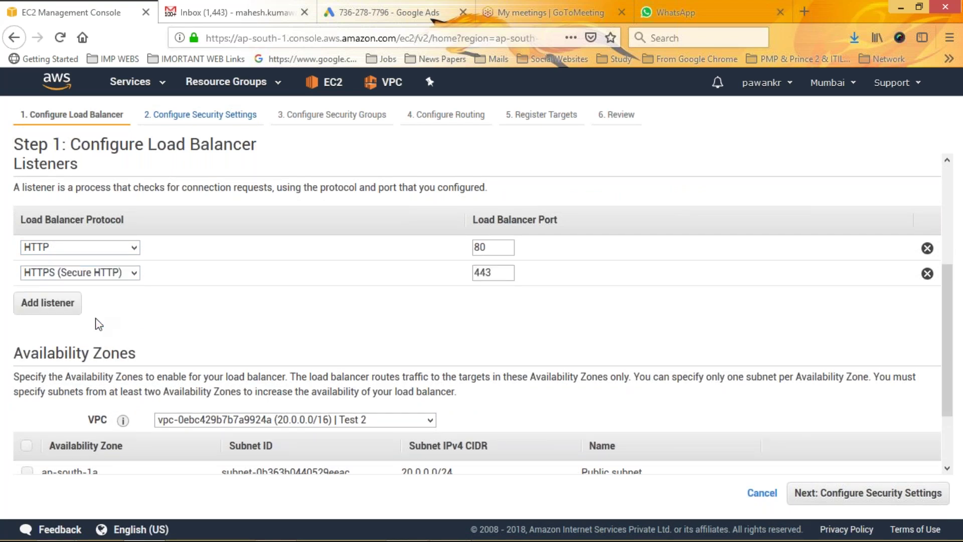
Step: Examine the port values of the HTTP and HTTPS listeners without changing them
{"action": "left_click", "coordinate": [488, 246]}
{"action": "left_click_drag", "start_coordinate": [499, 273], "coordinate": [462, 268]}
{"action": "left_click_drag", "start_coordinate": [492, 247], "coordinate": [460, 245]}
{"action": "left_click_drag", "start_coordinate": [496, 271], "coordinate": [465, 275]}
{"action": "left_click_drag", "start_coordinate": [492, 246], "coordinate": [476, 246]}
{"action": "left_click_drag", "start_coordinate": [496, 273], "coordinate": [451, 261]}
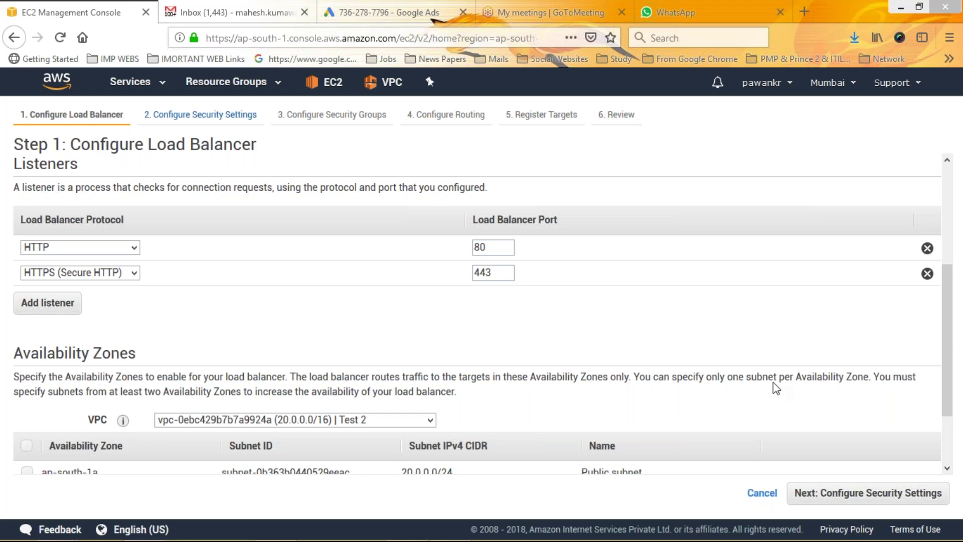
Step: Examine the Availability Zones section and its list of VPCs, keeping the current VPC
{"action": "left_click", "coordinate": [952, 301]}
{"action": "scroll", "coordinate": [952, 368], "scroll_direction": "down", "scroll_amount": 3}
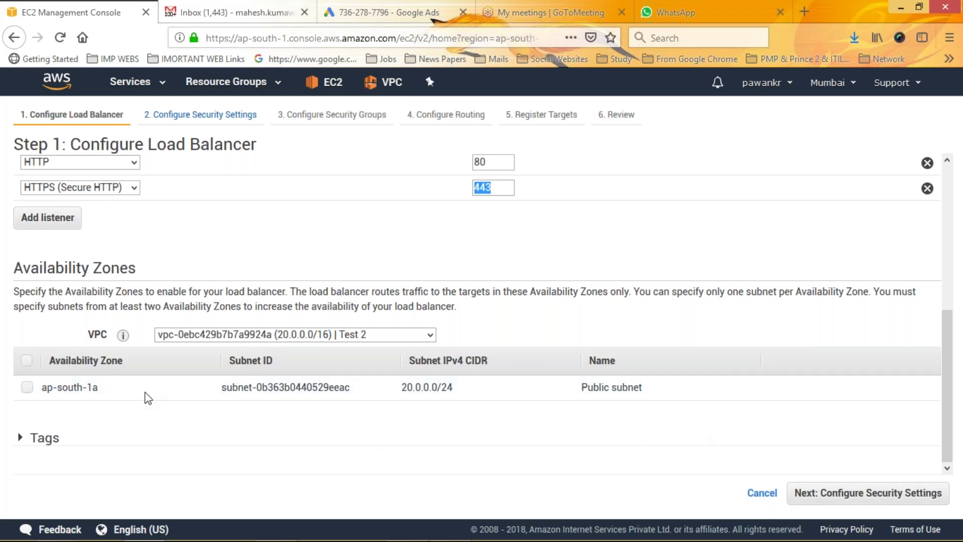
{"action": "left_click", "coordinate": [106, 271]}
{"action": "left_click_drag", "start_coordinate": [22, 269], "coordinate": [159, 267]}
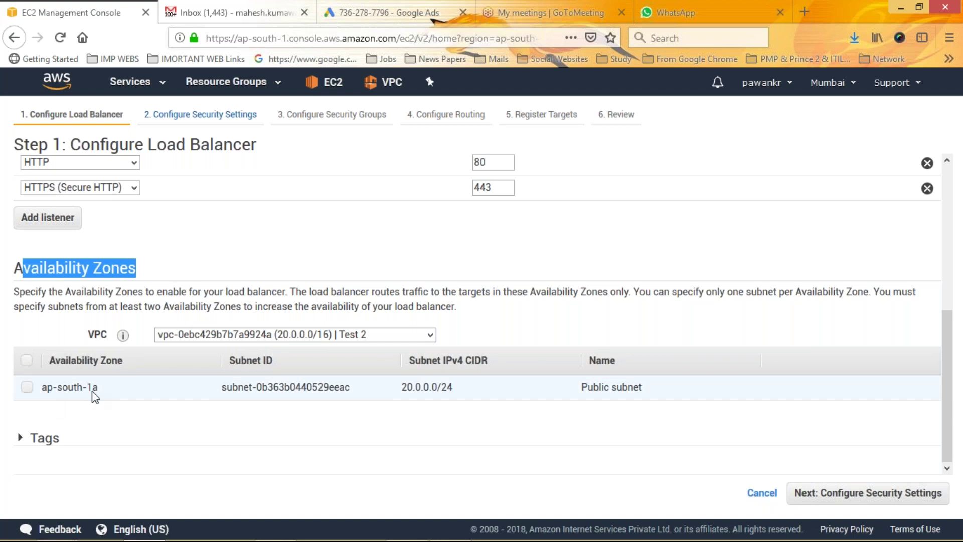
{"action": "left_click", "coordinate": [299, 334]}
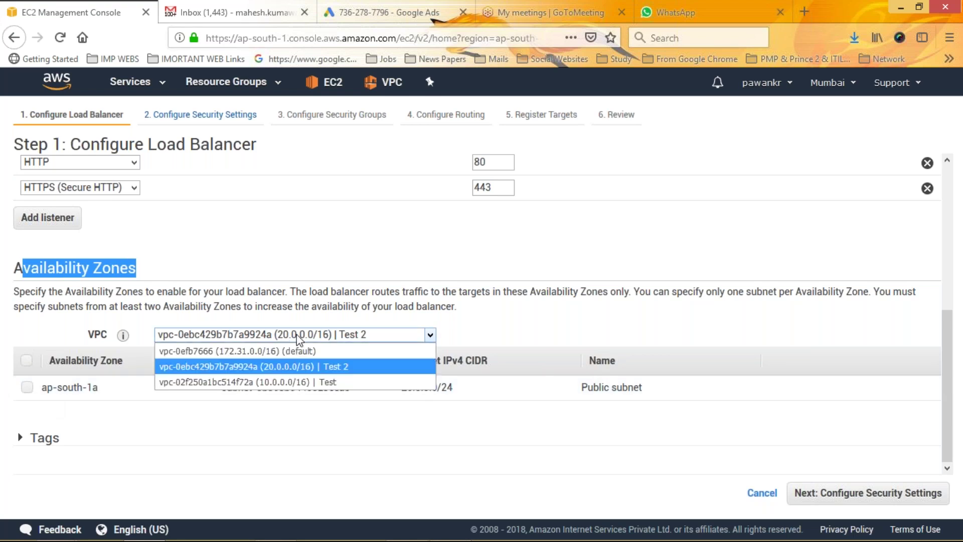
{"action": "left_click", "coordinate": [299, 339]}
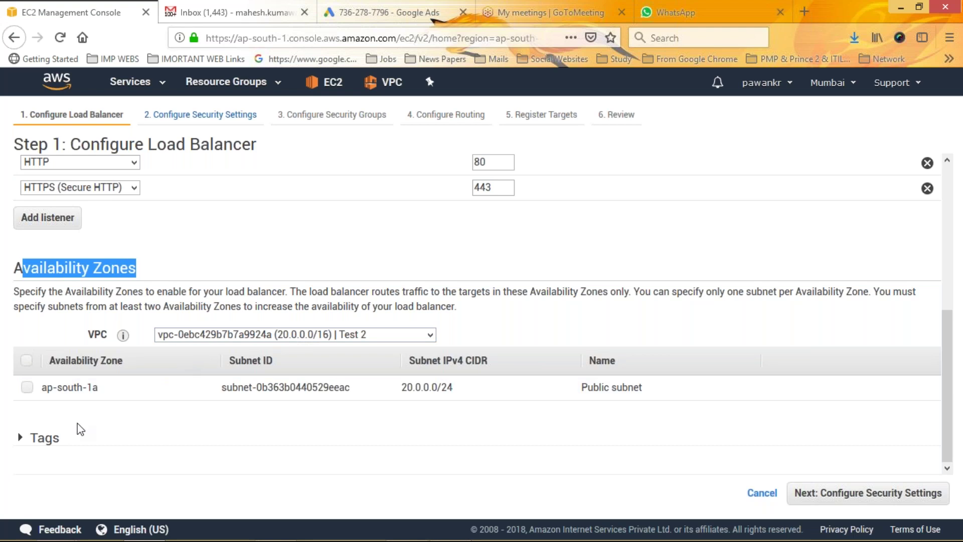
Step: Expand the load balancer's Tags section and try to continue to Configure Security Settings
{"action": "left_click", "coordinate": [16, 439]}
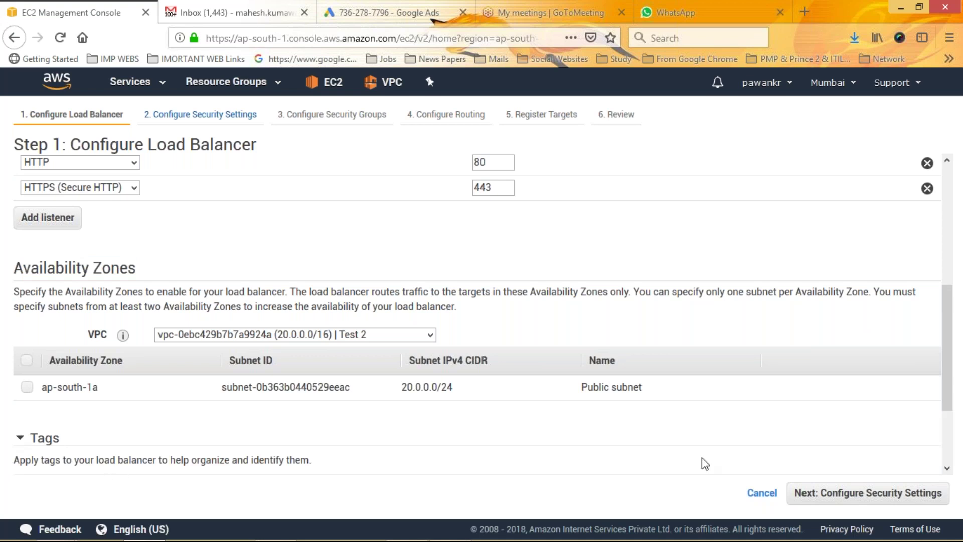
{"action": "left_click", "coordinate": [905, 495]}
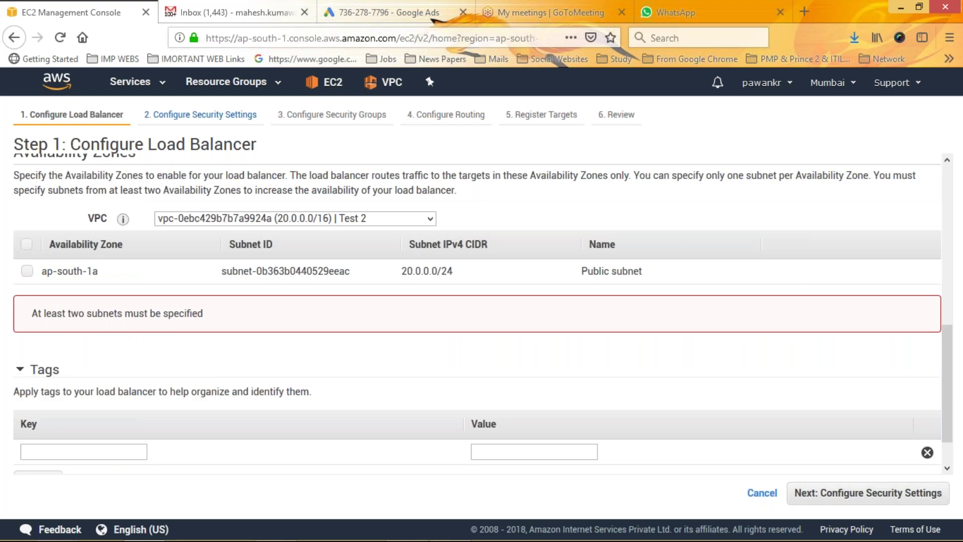
Step: Switch the VPC to Test (10.0.0.0/16) and select its subnet in ap-south-1a
{"action": "left_click", "coordinate": [229, 222]}
{"action": "left_click", "coordinate": [243, 271]}
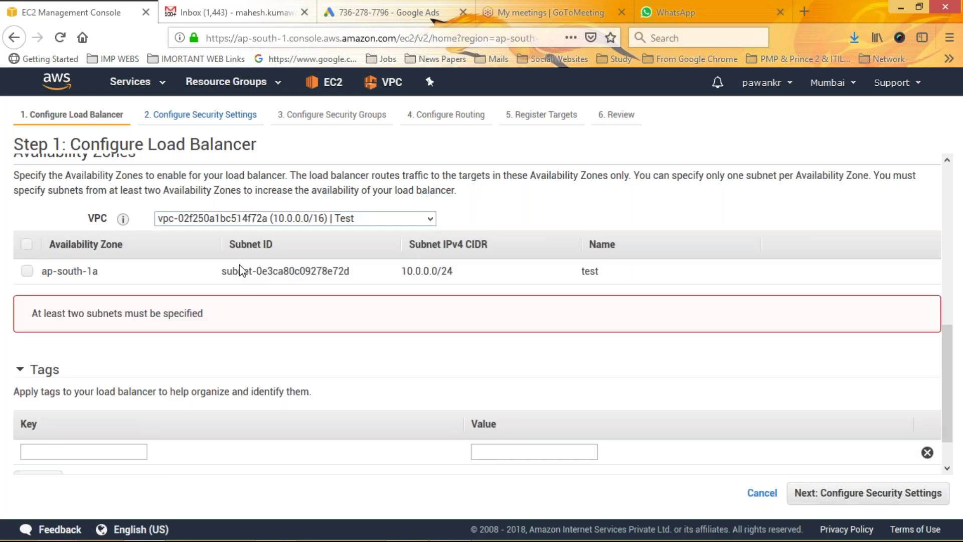
{"action": "left_click", "coordinate": [28, 272]}
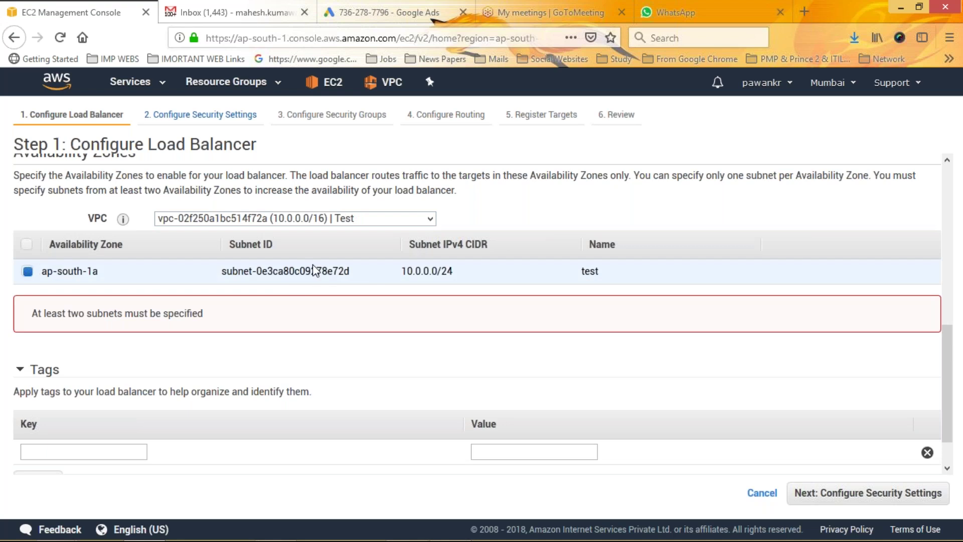
Step: Switch to the default VPC (172.31.0.0/16) and select its ap-south-1b subnet, examining the zone and subnet ID
{"action": "left_click", "coordinate": [321, 217]}
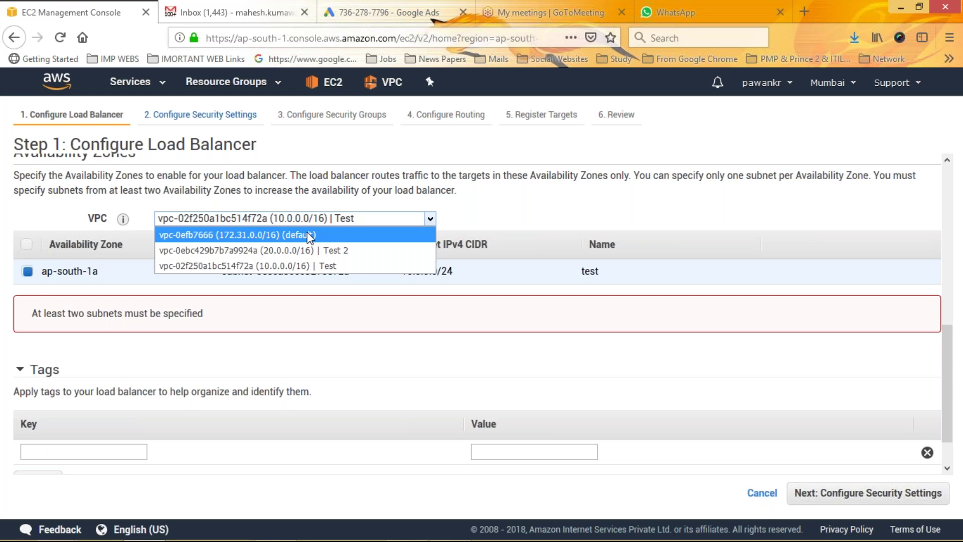
{"action": "left_click", "coordinate": [308, 235]}
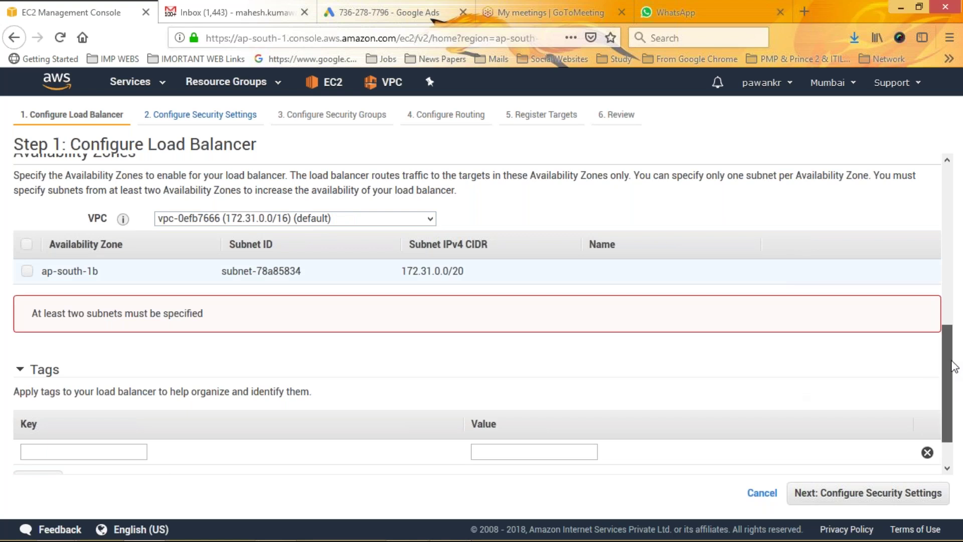
{"action": "scroll", "coordinate": [953, 361], "scroll_direction": "up", "scroll_amount": 2}
{"action": "scroll", "coordinate": [953, 358], "scroll_direction": "up", "scroll_amount": 3}
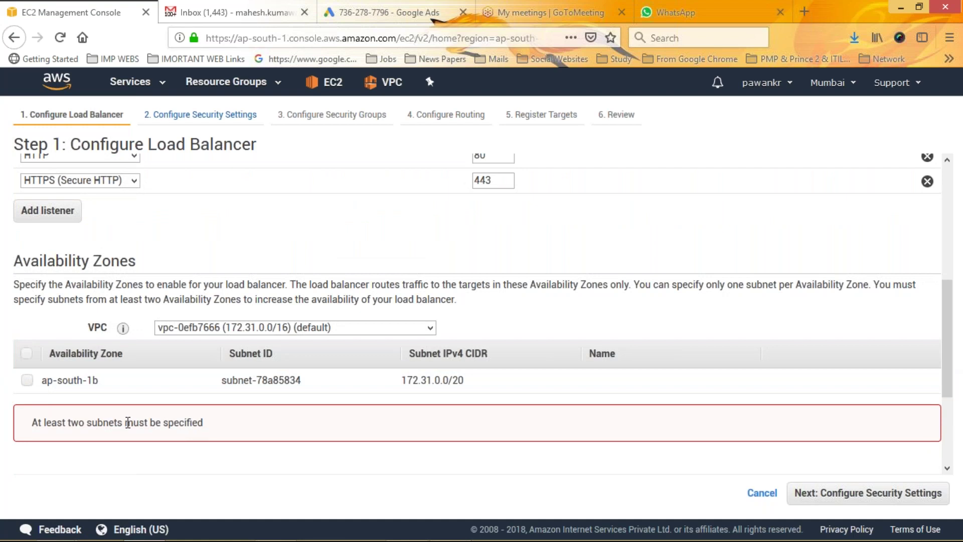
{"action": "left_click", "coordinate": [28, 380]}
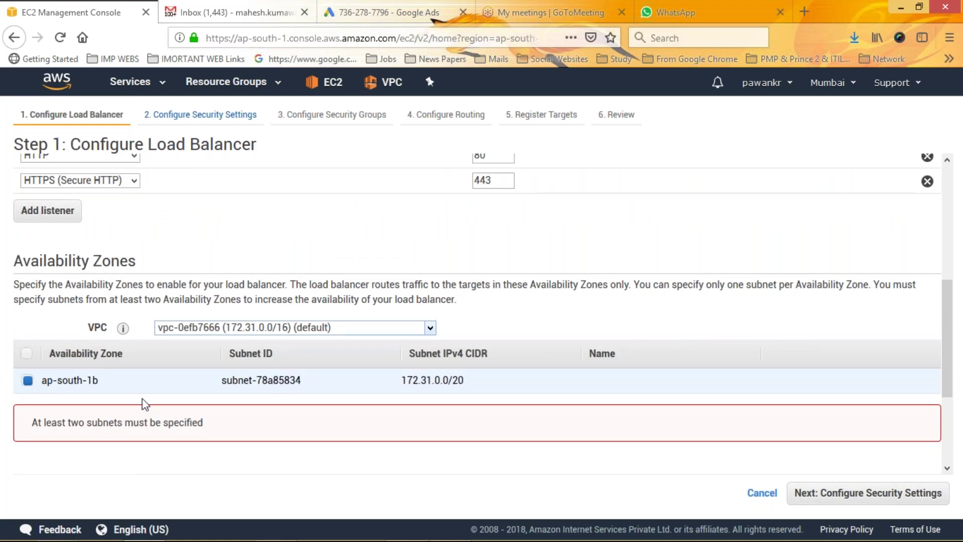
{"action": "left_click_drag", "start_coordinate": [101, 379], "coordinate": [43, 380]}
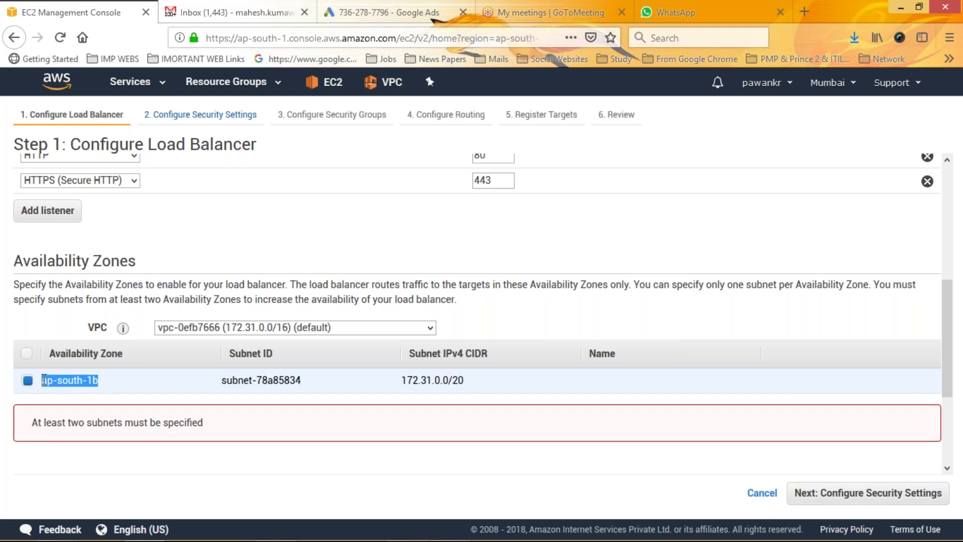
{"action": "left_click", "coordinate": [45, 380]}
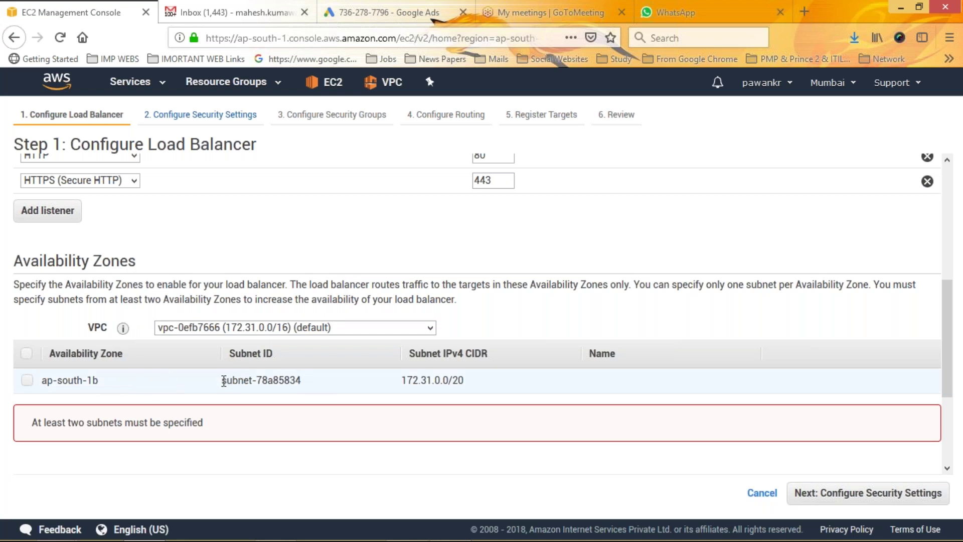
{"action": "left_click_drag", "start_coordinate": [223, 381], "coordinate": [332, 374]}
{"action": "left_click", "coordinate": [332, 374]}
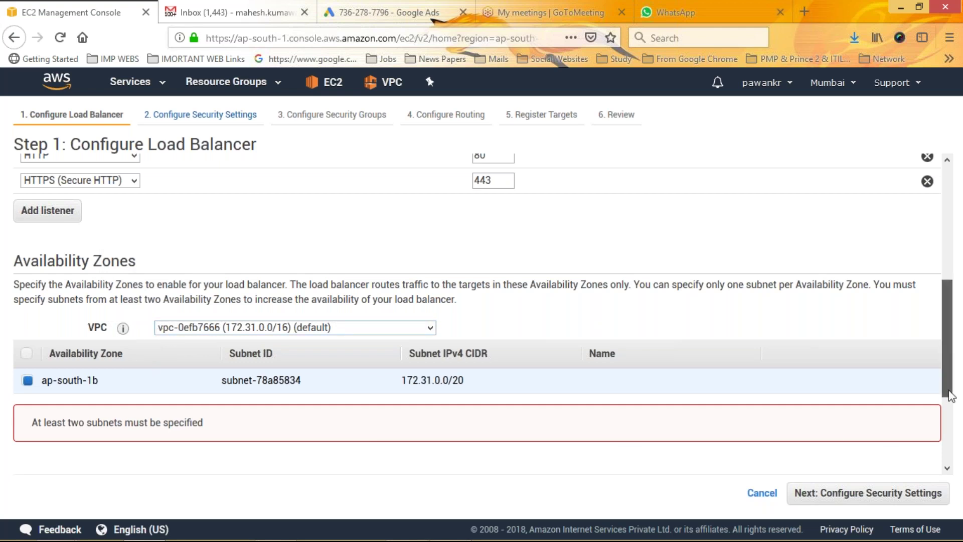
Step: Compare the subnets offered by the default, Test 2 and Test VPCs, finishing on Test (10.0.0.0/16)
{"action": "scroll", "coordinate": [950, 396], "scroll_direction": "down", "scroll_amount": 3}
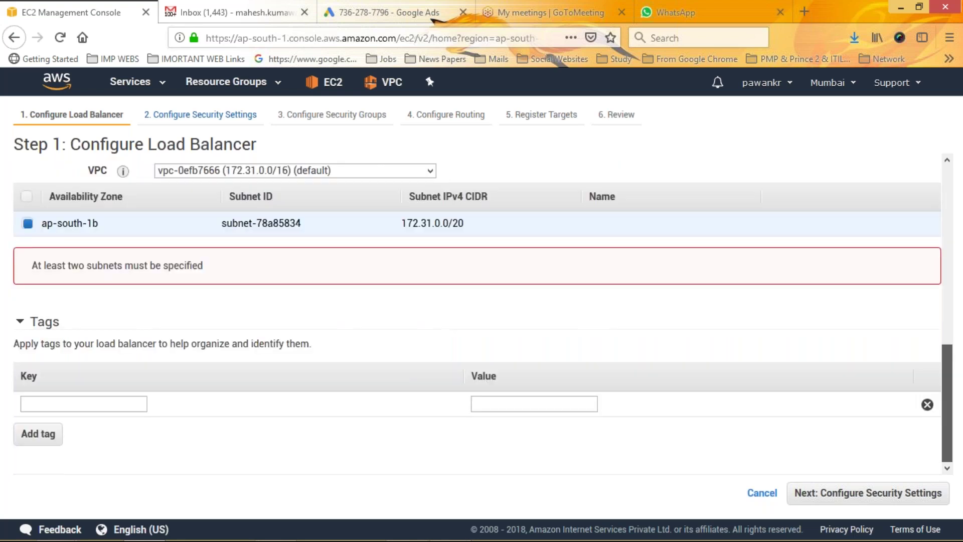
{"action": "left_click", "coordinate": [225, 170]}
{"action": "left_click", "coordinate": [321, 220]}
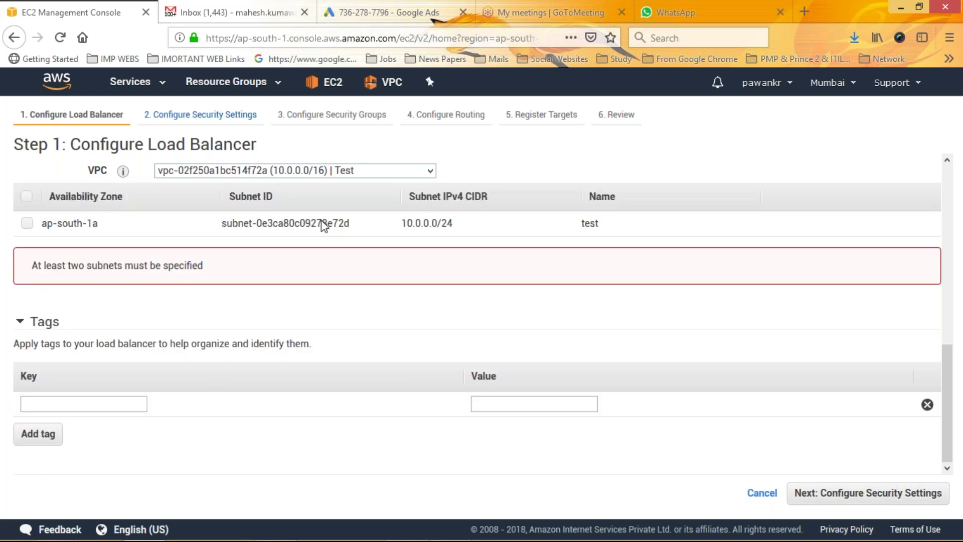
{"action": "left_click", "coordinate": [286, 173]}
{"action": "left_click", "coordinate": [280, 202]}
{"action": "left_click", "coordinate": [285, 171]}
{"action": "left_click", "coordinate": [284, 185]}
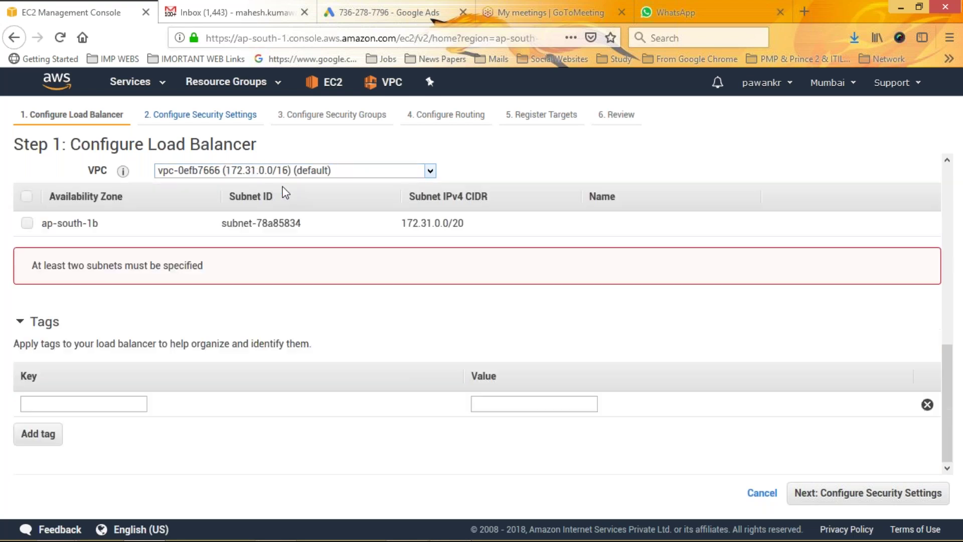
{"action": "left_click", "coordinate": [266, 176]}
{"action": "left_click", "coordinate": [258, 201]}
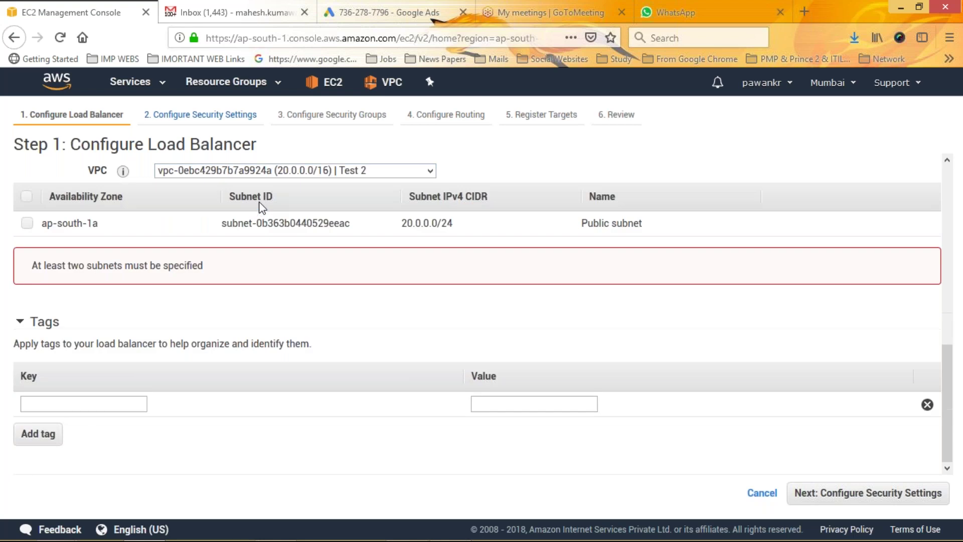
{"action": "left_click", "coordinate": [267, 172]}
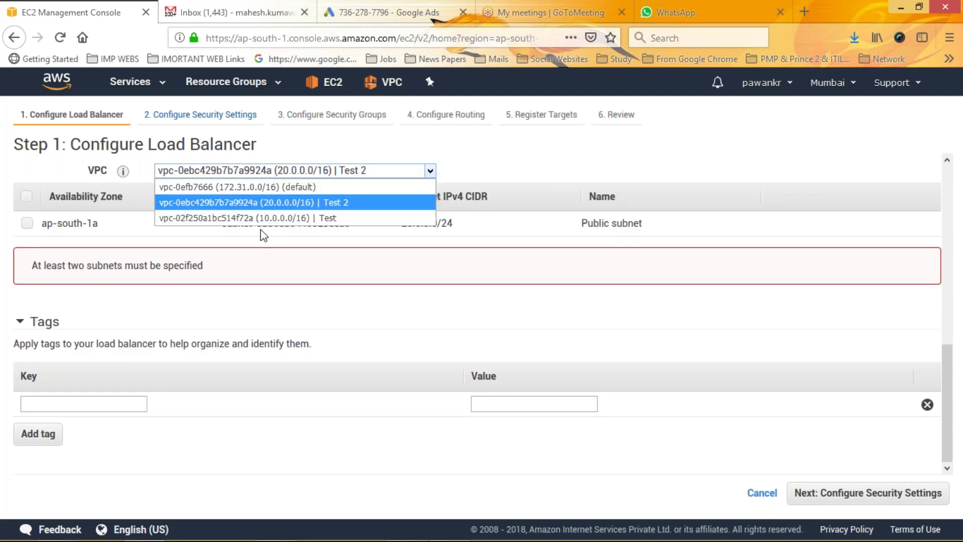
{"action": "left_click", "coordinate": [284, 215]}
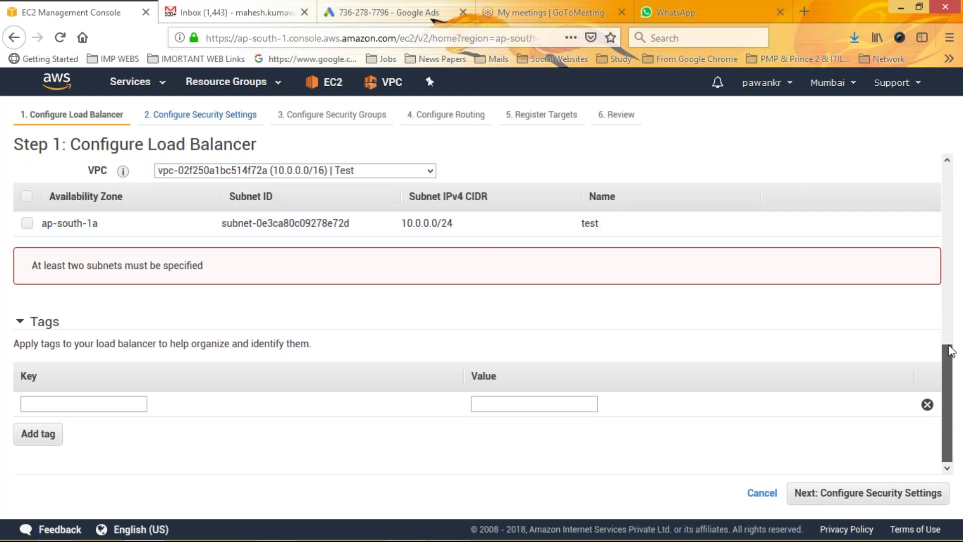
Step: Open the VPC console in a separate browser tab and display the list of VPCs in the region
{"action": "scroll", "coordinate": [951, 351], "scroll_direction": "up", "scroll_amount": 3}
{"action": "left_click_drag", "start_coordinate": [952, 351], "coordinate": [945, 221]}
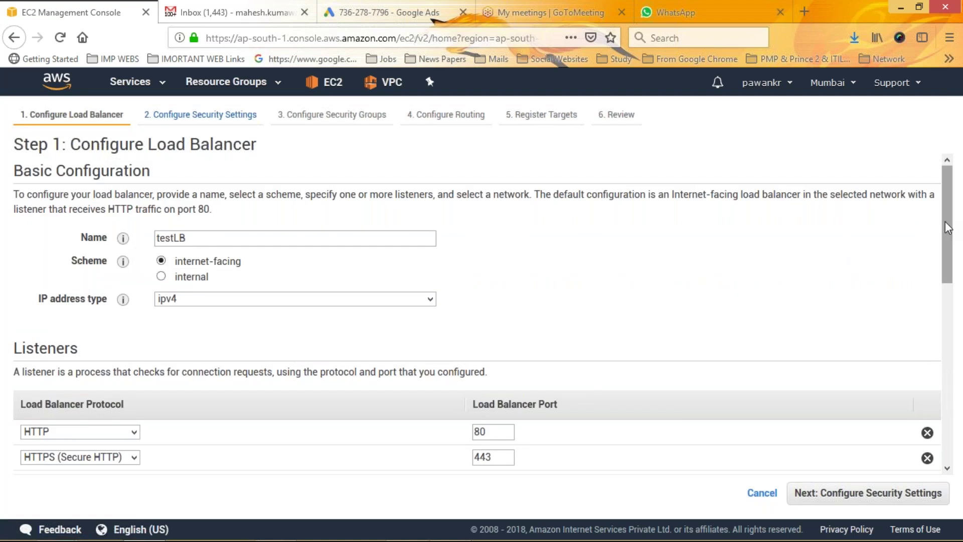
{"action": "scroll", "coordinate": [950, 331], "scroll_direction": "down", "scroll_amount": 8}
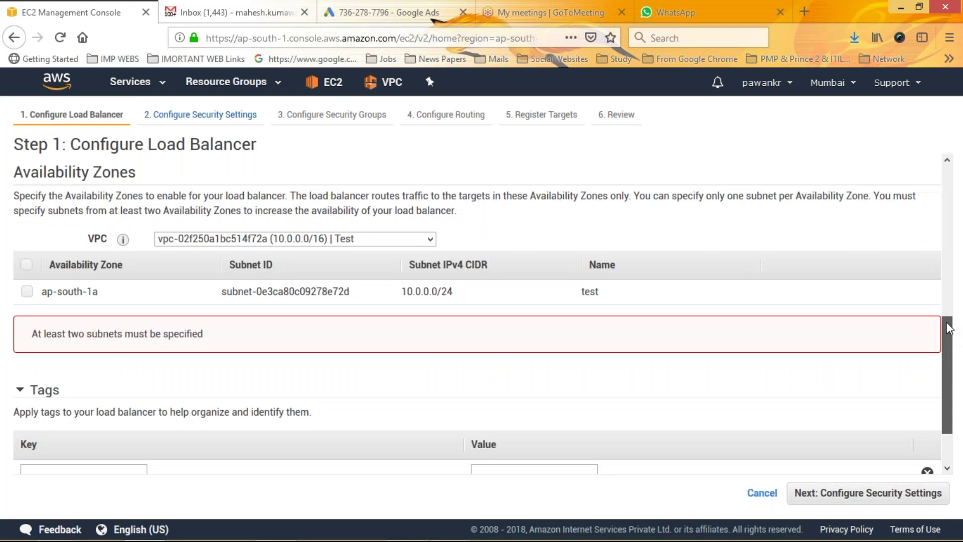
{"action": "scroll", "coordinate": [949, 321], "scroll_direction": "up", "scroll_amount": 2}
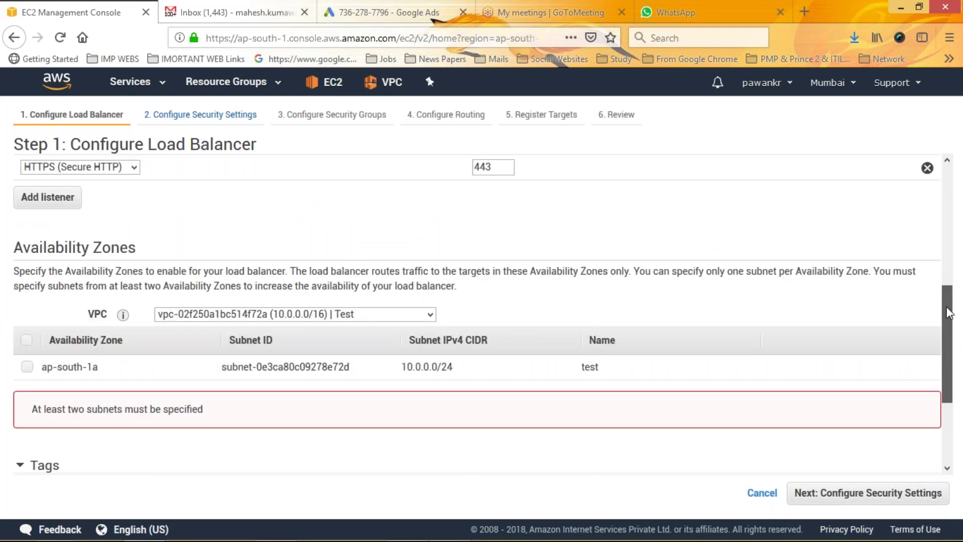
{"action": "scroll", "coordinate": [950, 314], "scroll_direction": "up", "scroll_amount": 8}
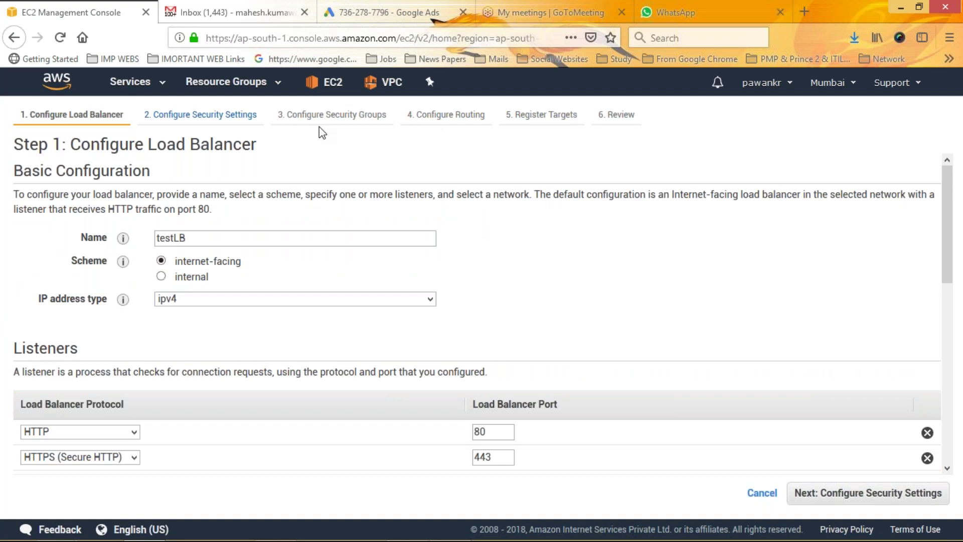
{"action": "right_click", "coordinate": [386, 93]}
{"action": "left_click", "coordinate": [419, 102]}
{"action": "left_click", "coordinate": [190, 12]}
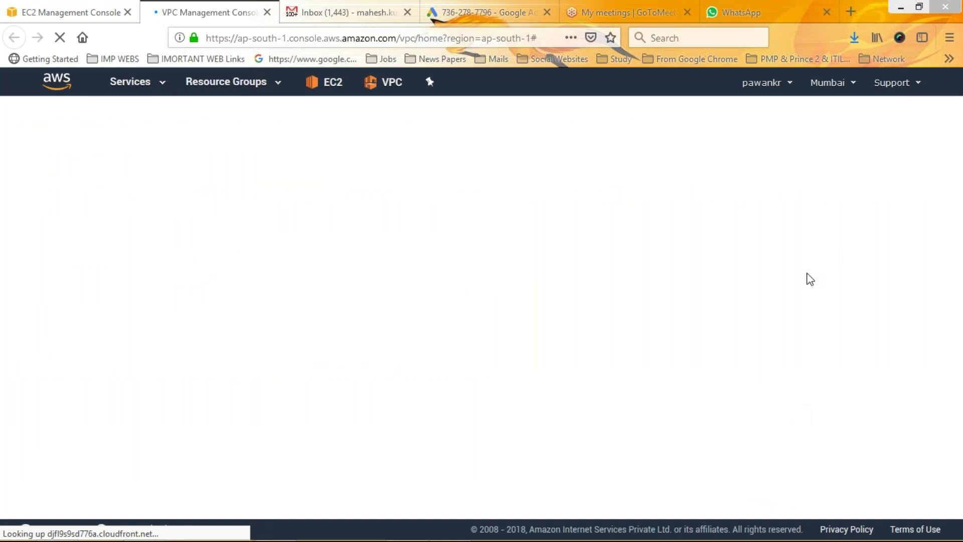
{"action": "left_click", "coordinate": [64, 4]}
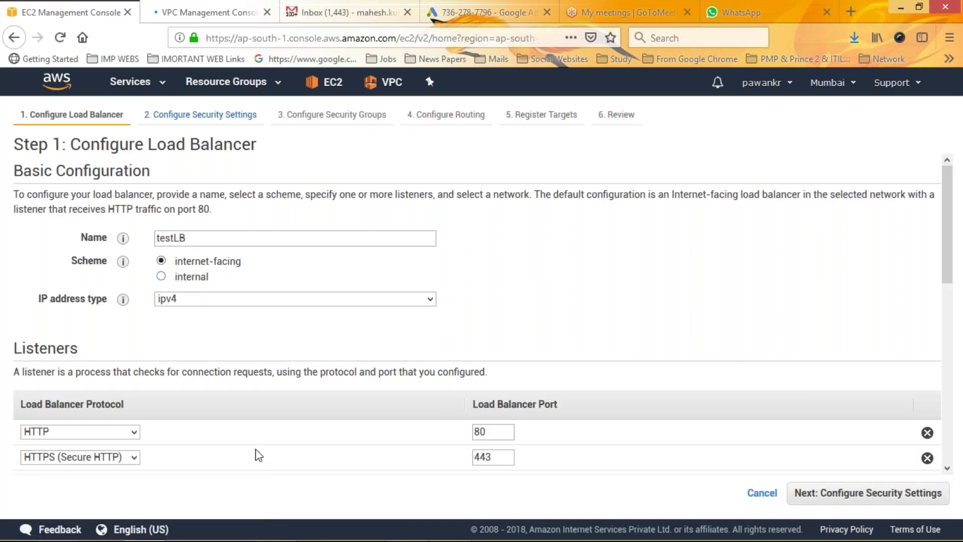
{"action": "left_click_drag", "start_coordinate": [950, 281], "coordinate": [956, 378]}
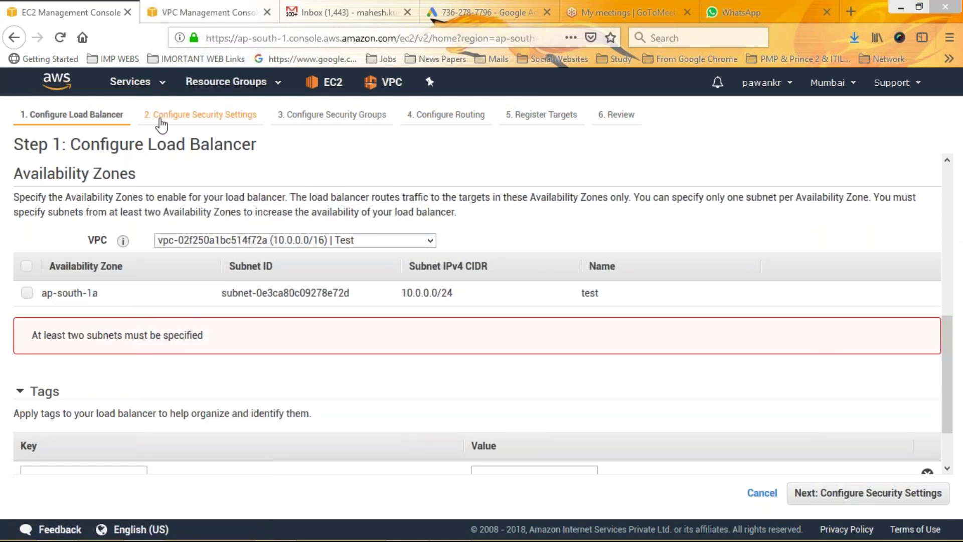
{"action": "left_click", "coordinate": [196, 7]}
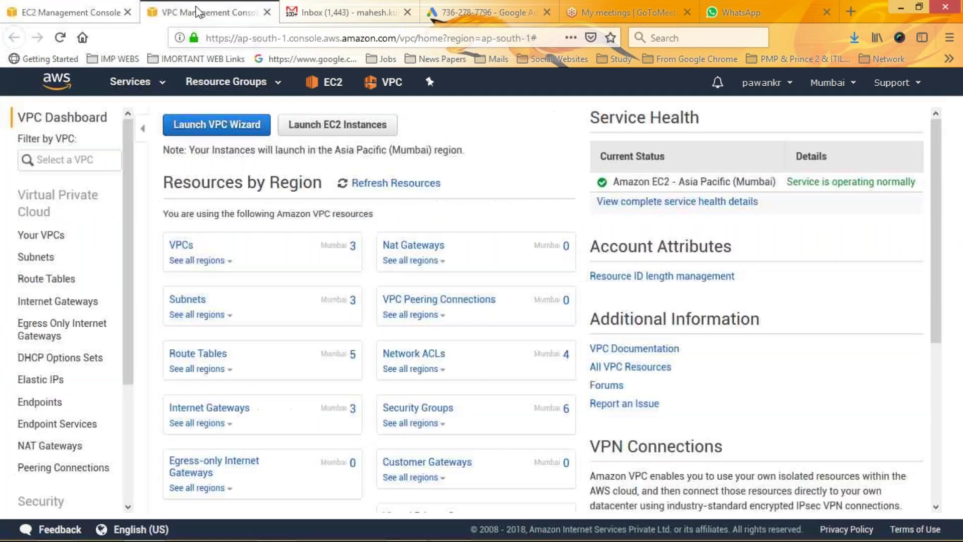
{"action": "left_click", "coordinate": [180, 245]}
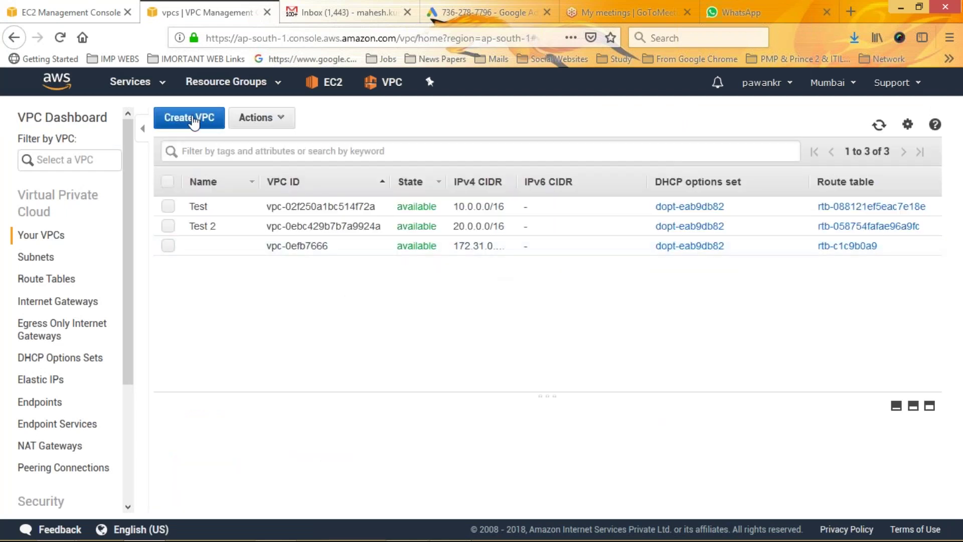
Step: Create a VPC named test with IPv4 CIDR block 30.0.0.0/16, no IPv6 CIDR block and default tenancy
{"action": "left_click", "coordinate": [193, 121]}
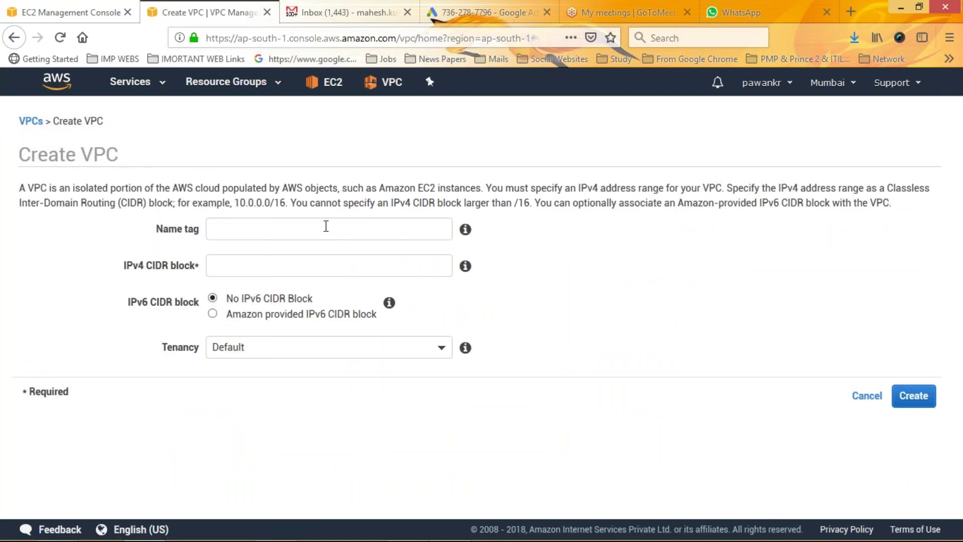
{"action": "left_click", "coordinate": [325, 227]}
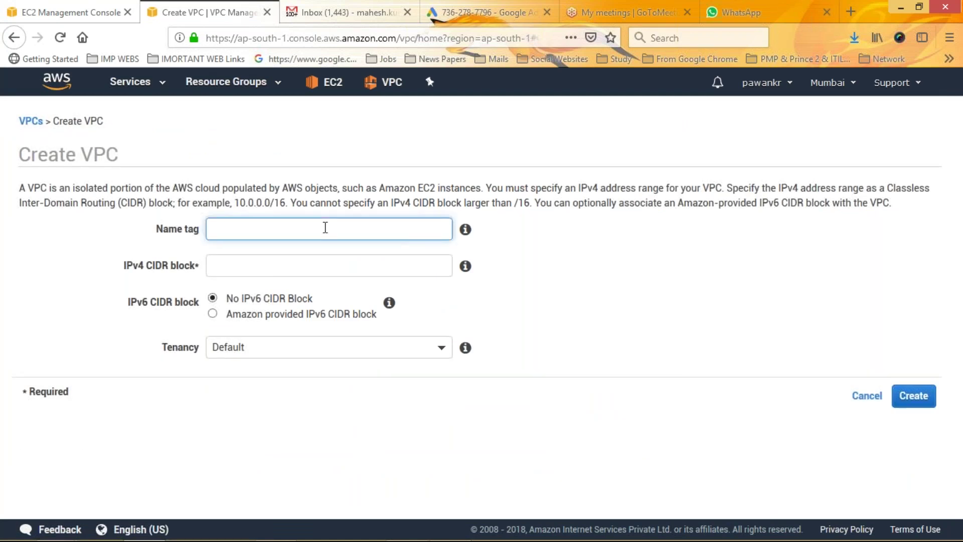
{"action": "type", "text": "test"}
{"action": "left_click", "coordinate": [288, 271]}
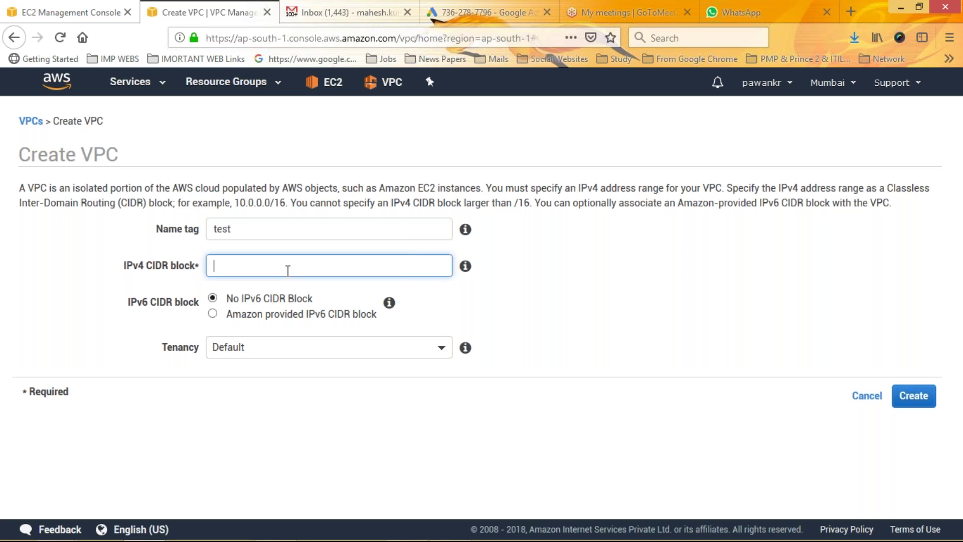
{"action": "type", "text": "30.0.0.0/16"}
{"action": "left_click", "coordinate": [278, 357]}
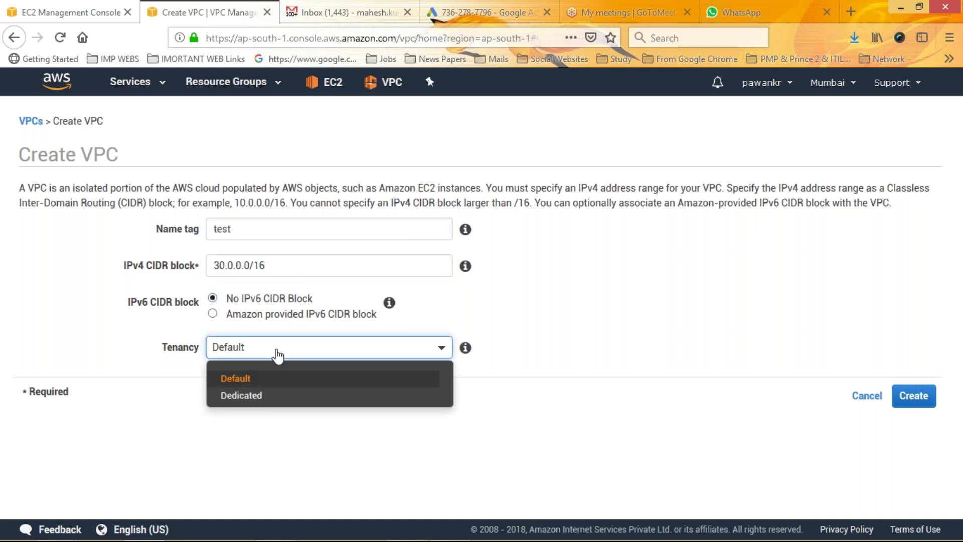
{"action": "left_click", "coordinate": [633, 313]}
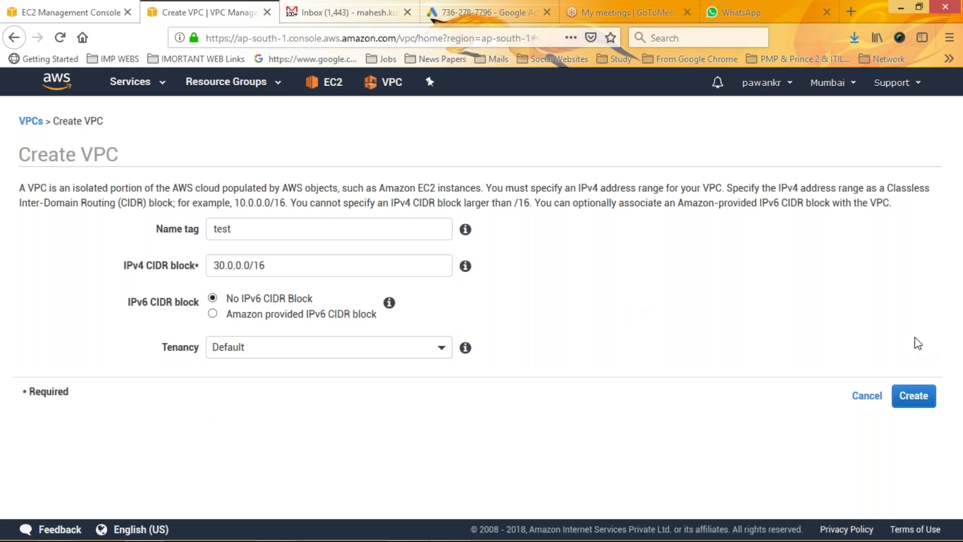
{"action": "left_click", "coordinate": [911, 399]}
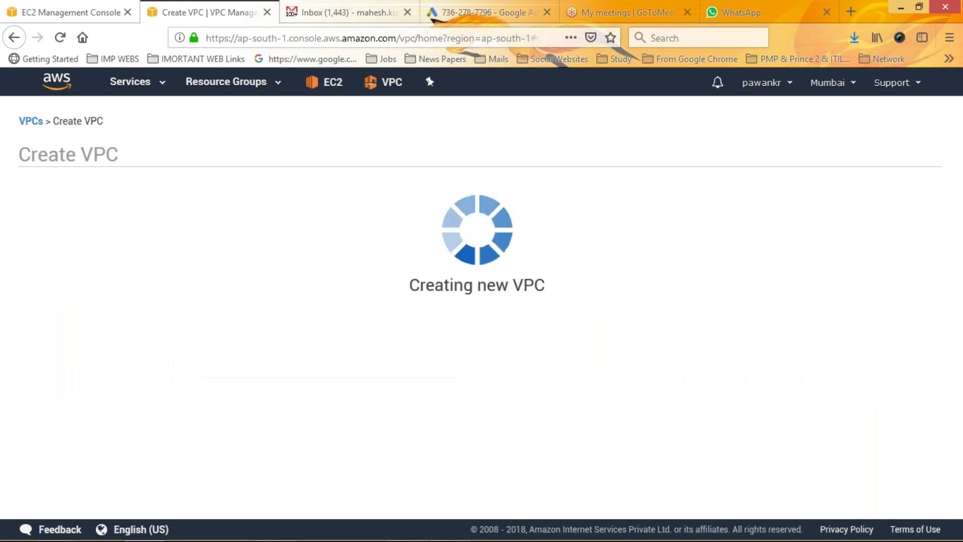
{"action": "left_click", "coordinate": [661, 281]}
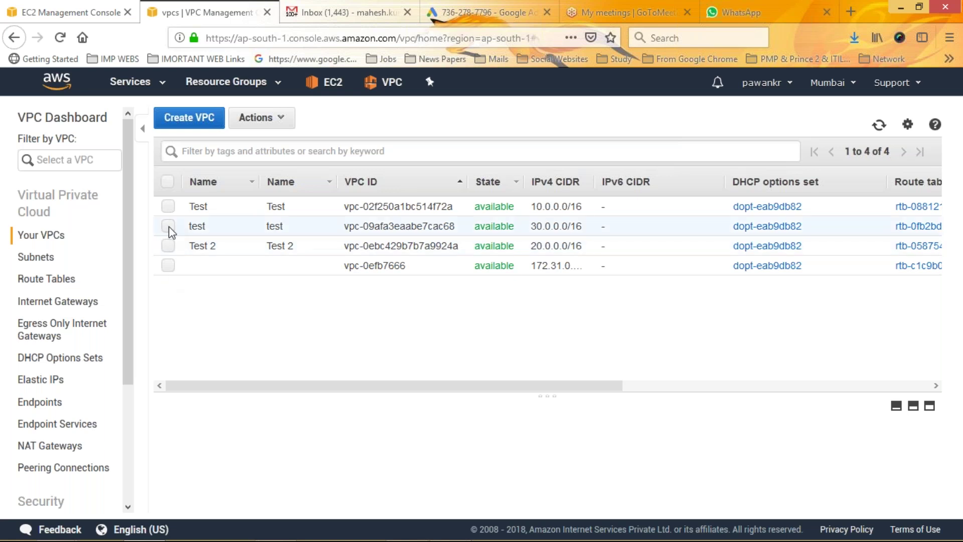
Step: Examine the list of available AWS regions, keeping Asia Pacific (Mumbai) selected
{"action": "left_click", "coordinate": [844, 86]}
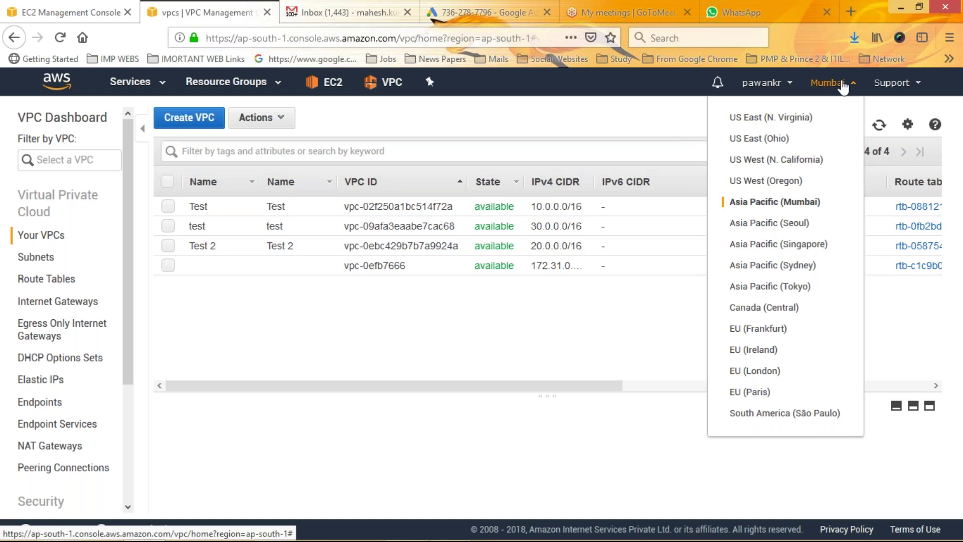
{"action": "left_click", "coordinate": [547, 356]}
{"action": "left_click_drag", "start_coordinate": [561, 381], "coordinate": [492, 370]}
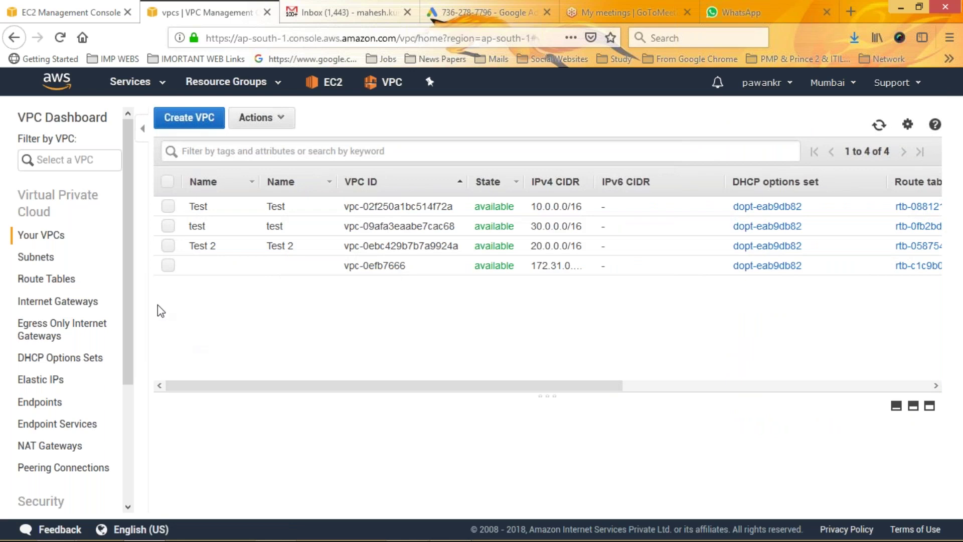
Step: Return to the EC2 console, restart the Application Load Balancer setup and name the load balancer testlb
{"action": "left_click", "coordinate": [90, 18]}
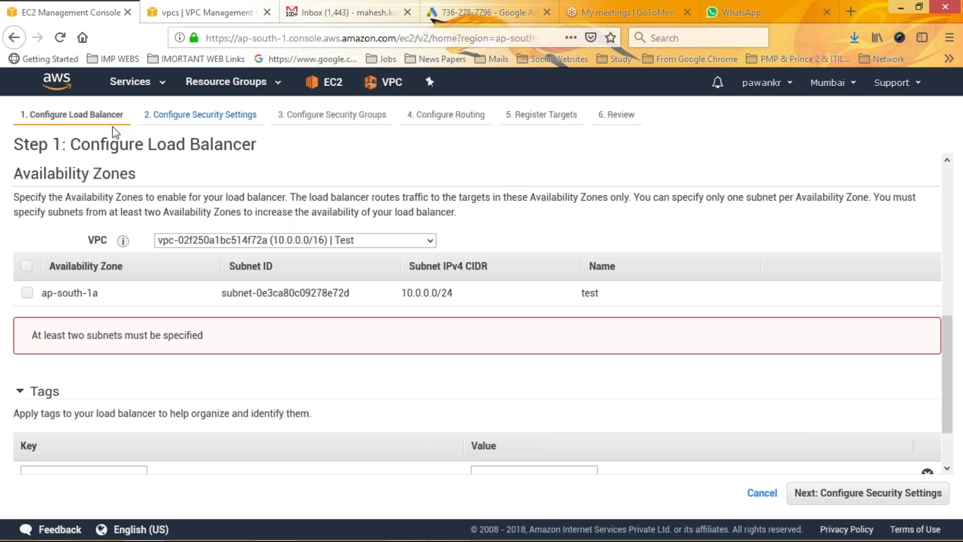
{"action": "left_click", "coordinate": [17, 43]}
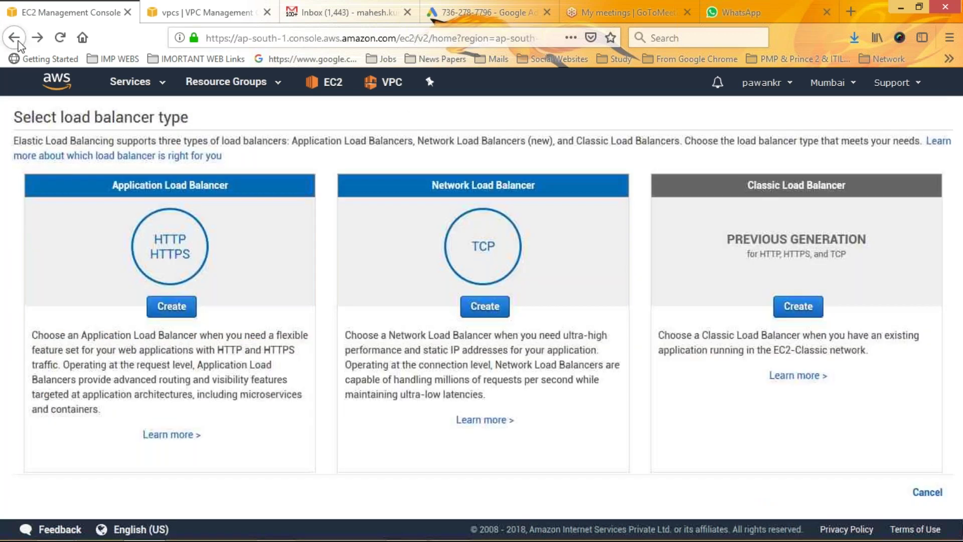
{"action": "left_click", "coordinate": [171, 305]}
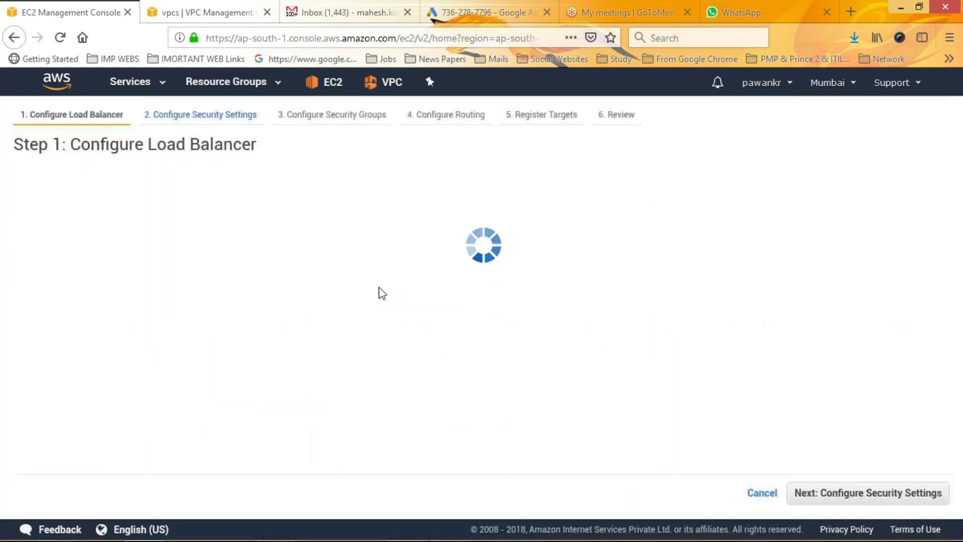
{"action": "type", "text": "te"}
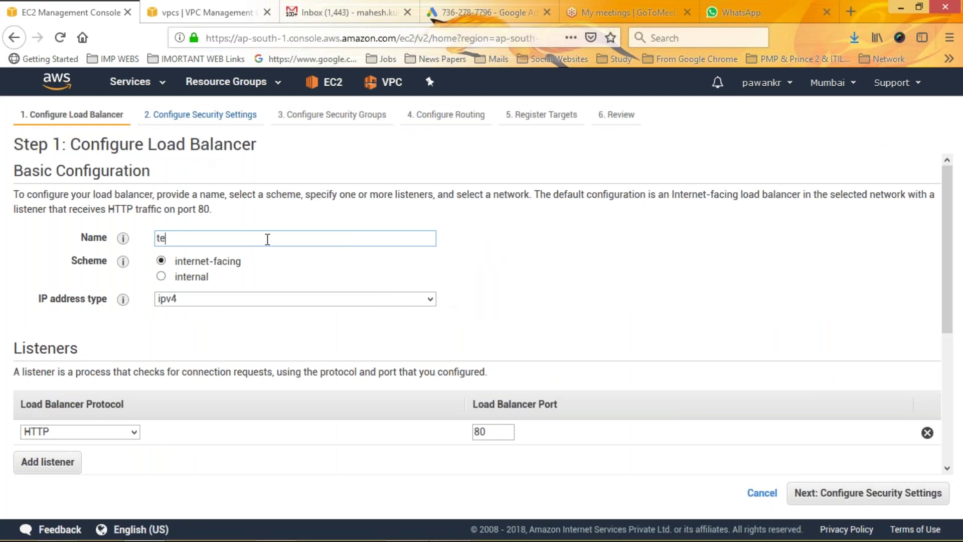
{"action": "type", "text": "stlb"}
Step: Choose the test VPC (30.0.0.0/16) for the load balancer and try to select all its availability zones
{"action": "scroll", "coordinate": [943, 306], "scroll_direction": "down", "scroll_amount": 5}
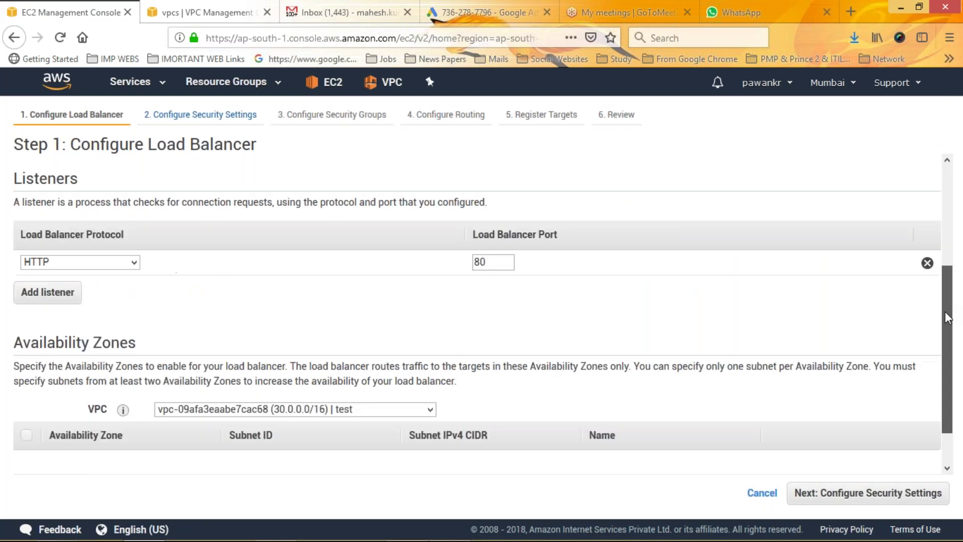
{"action": "scroll", "coordinate": [945, 311], "scroll_direction": "down", "scroll_amount": 2}
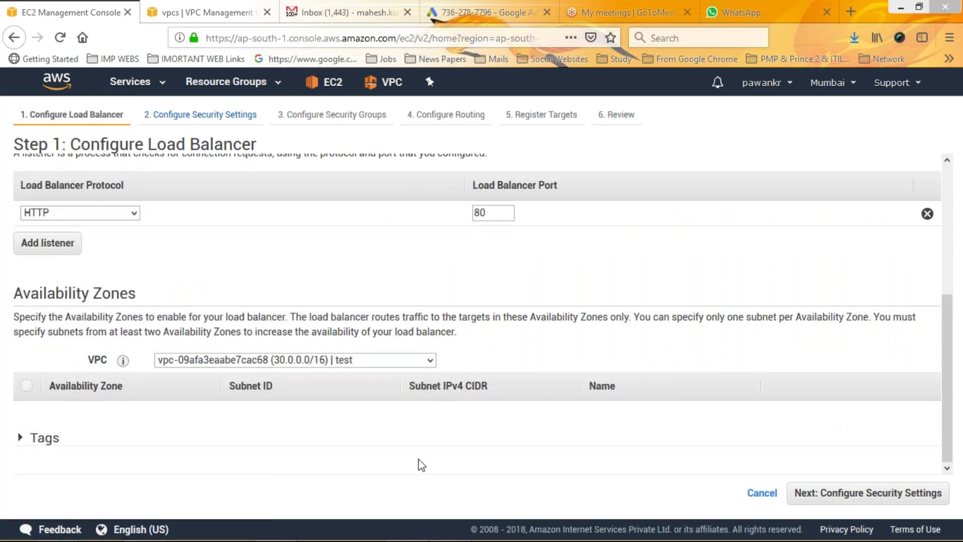
{"action": "left_click", "coordinate": [321, 361]}
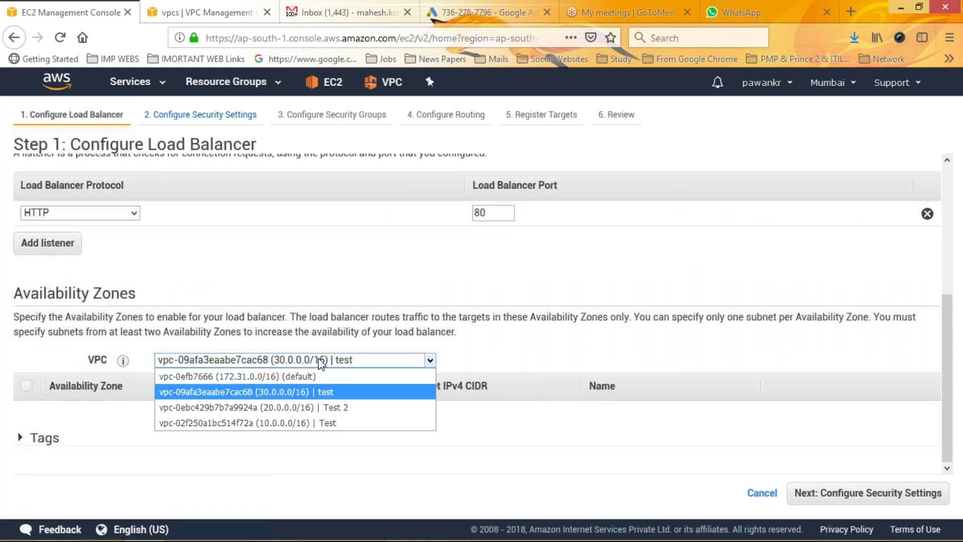
{"action": "left_click", "coordinate": [302, 391]}
{"action": "double_click", "coordinate": [302, 390]}
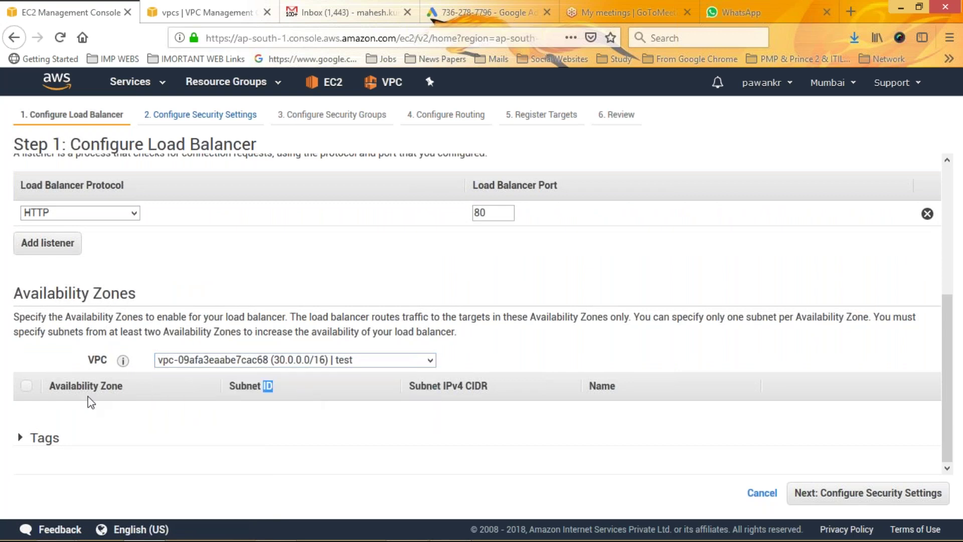
{"action": "left_click", "coordinate": [27, 387]}
Step: Switch the load balancer's VPC to Test 2 (20.0.0.0/16) and select its public subnet in ap-south-1a
{"action": "left_click", "coordinate": [307, 361]}
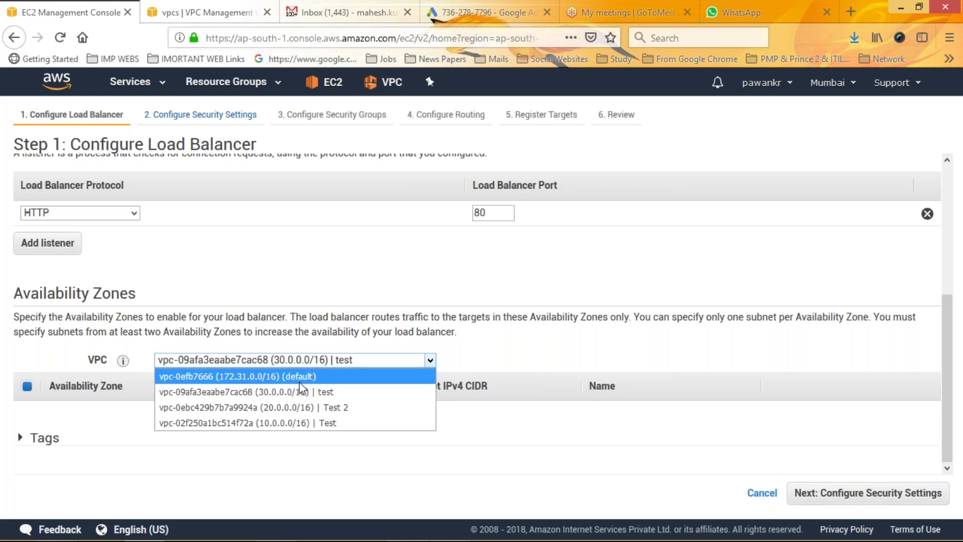
{"action": "left_click", "coordinate": [300, 408]}
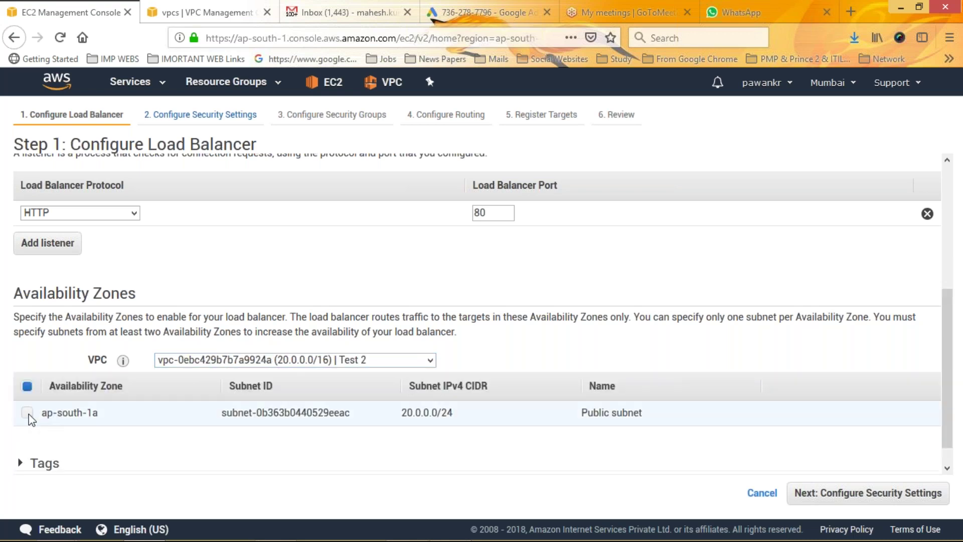
{"action": "left_click", "coordinate": [27, 413]}
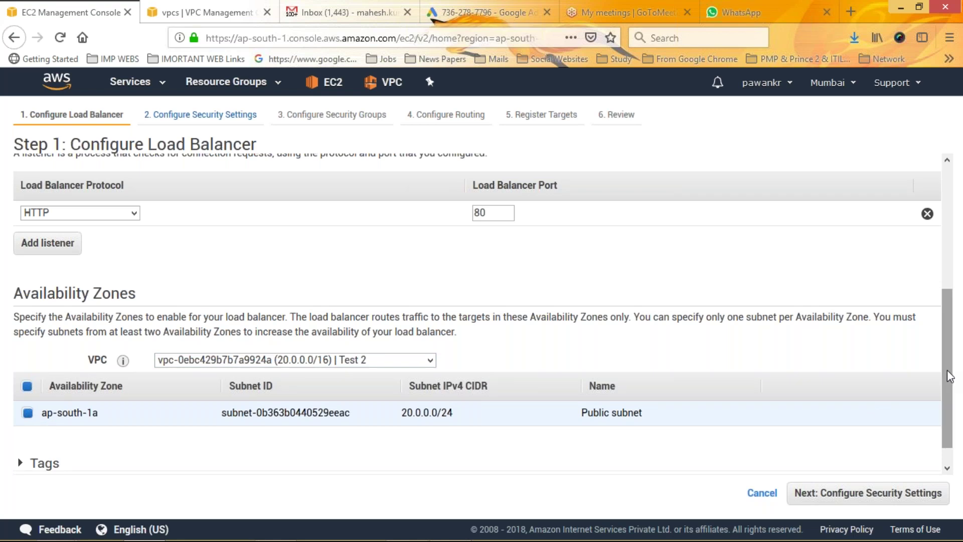
Step: Switch the load balancer's VPC to Test (10.0.0.0/16) and select its test subnet in ap-south-1a
{"action": "scroll", "coordinate": [947, 404], "scroll_direction": "down", "scroll_amount": 1}
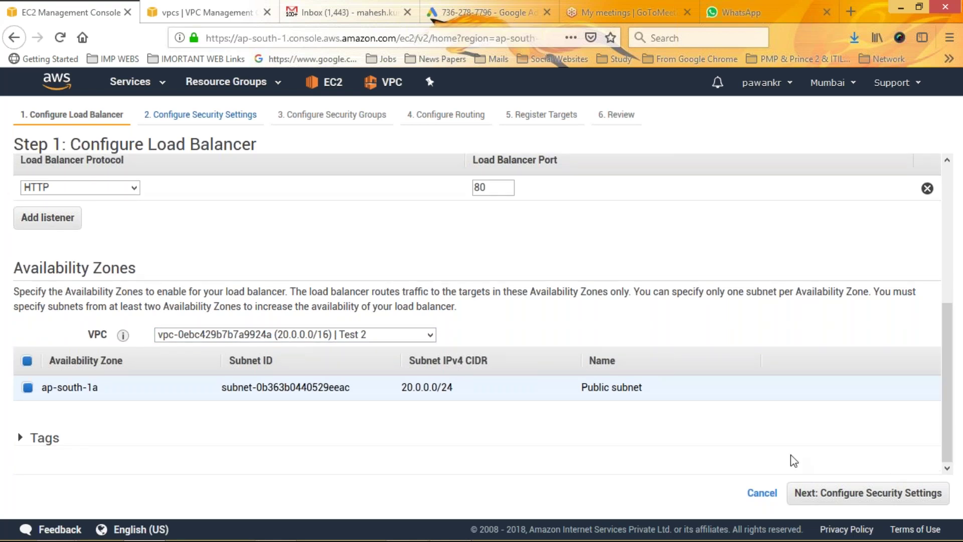
{"action": "left_click", "coordinate": [333, 335]}
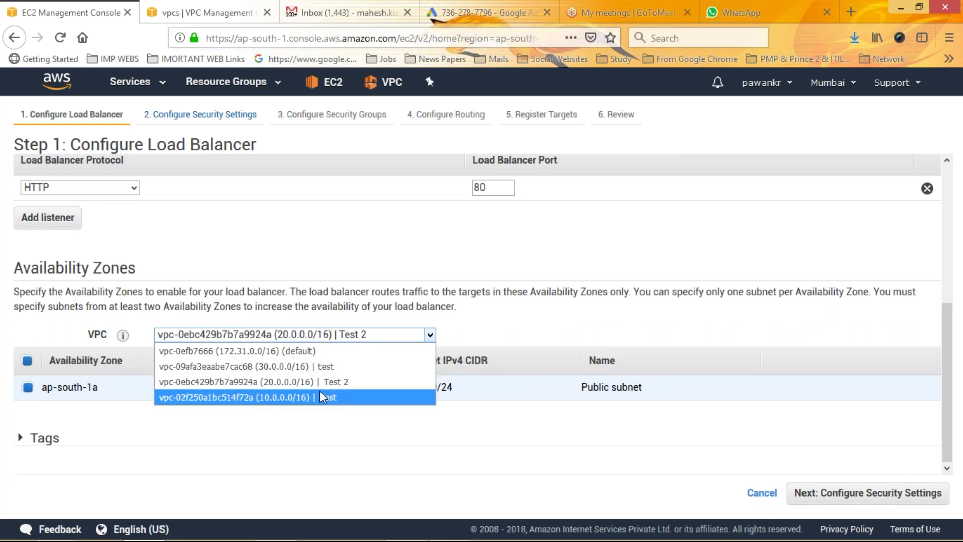
{"action": "left_click", "coordinate": [320, 390]}
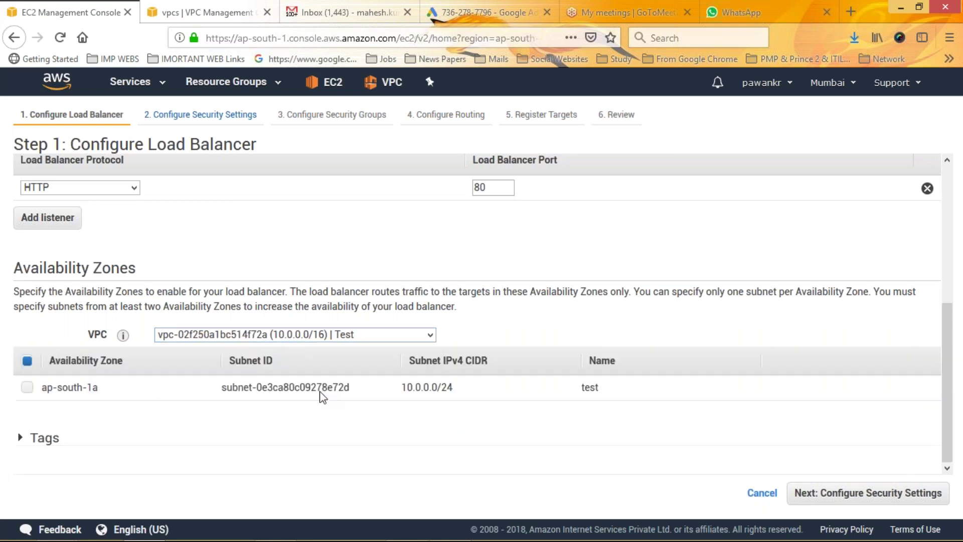
{"action": "left_click", "coordinate": [27, 388]}
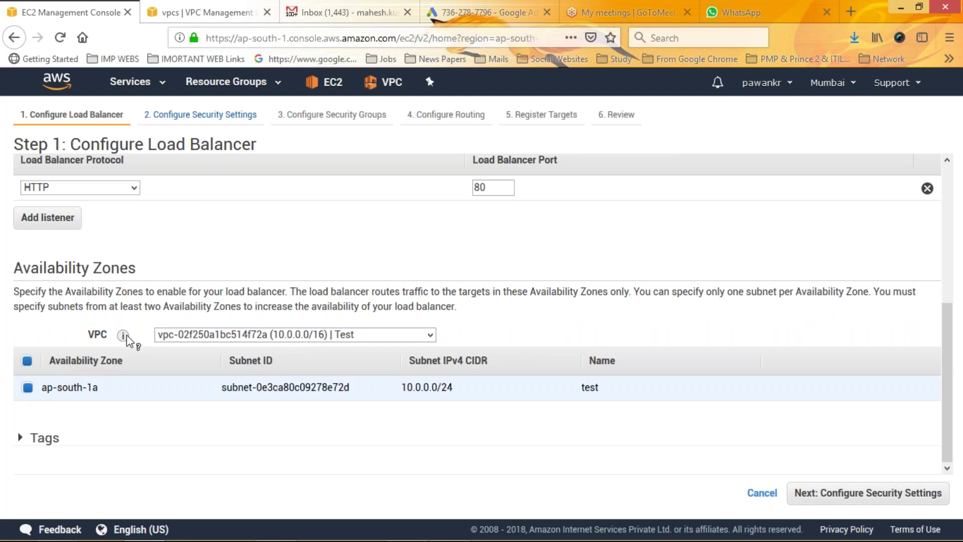
{"action": "mouse_move", "coordinate": [126, 337]}
{"action": "left_click_drag", "start_coordinate": [17, 307], "coordinate": [336, 320]}
{"action": "left_click", "coordinate": [381, 323]}
Step: Examine the description, CIDR blocks and tags of the test VPC (30.0.0.0/16) in the VPC console, and open the subnets list
{"action": "left_click", "coordinate": [183, 11]}
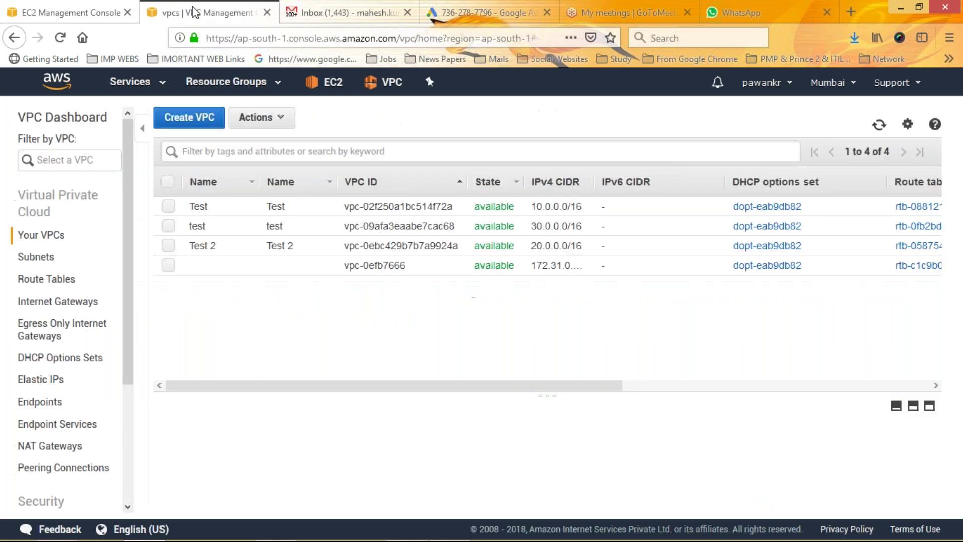
{"action": "left_click", "coordinate": [169, 226]}
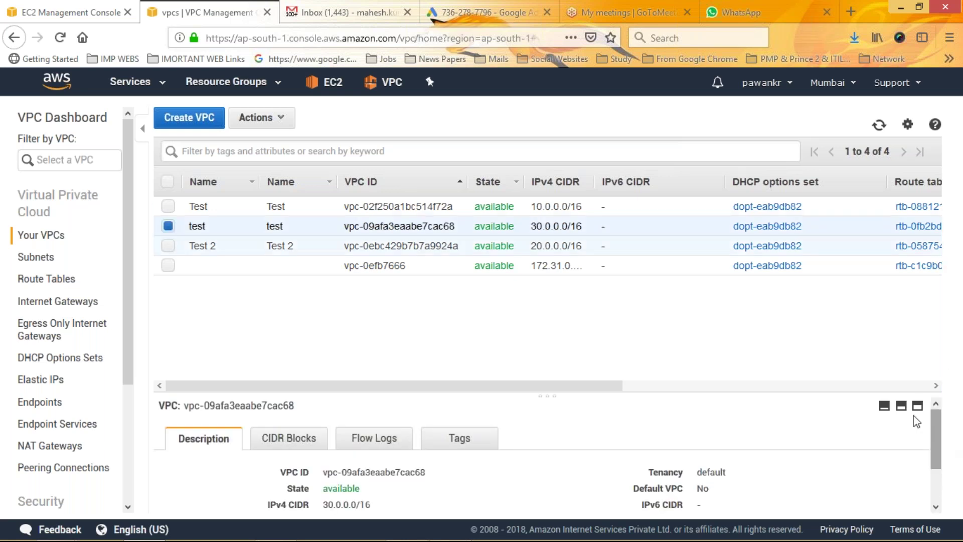
{"action": "left_click_drag", "start_coordinate": [836, 394], "coordinate": [836, 301]}
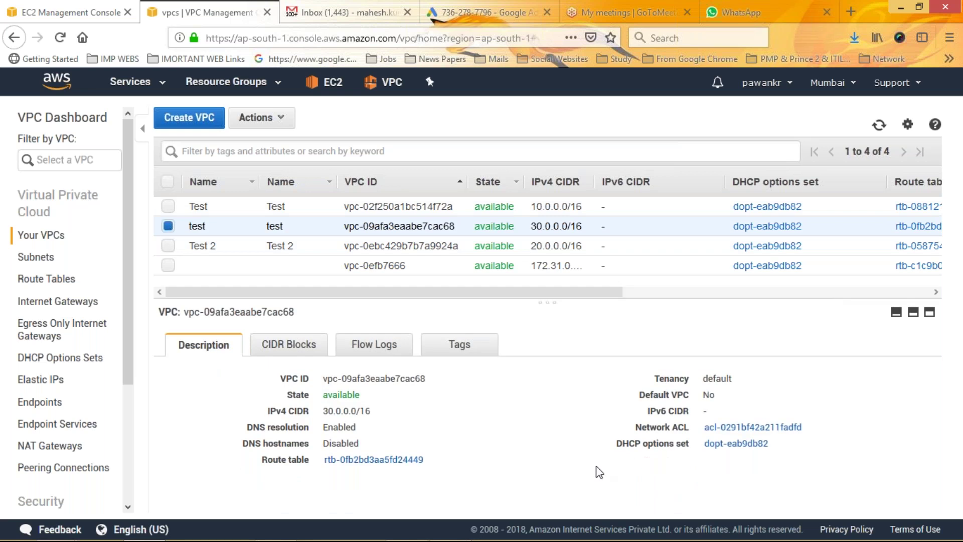
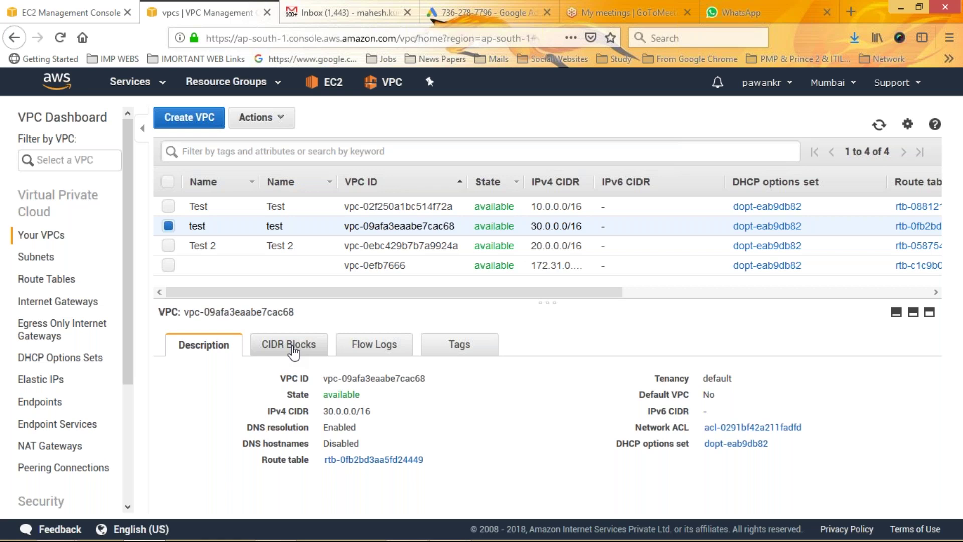
{"action": "left_click", "coordinate": [294, 353]}
{"action": "scroll", "coordinate": [431, 449], "scroll_direction": "down", "scroll_amount": 2}
{"action": "left_click", "coordinate": [262, 118]}
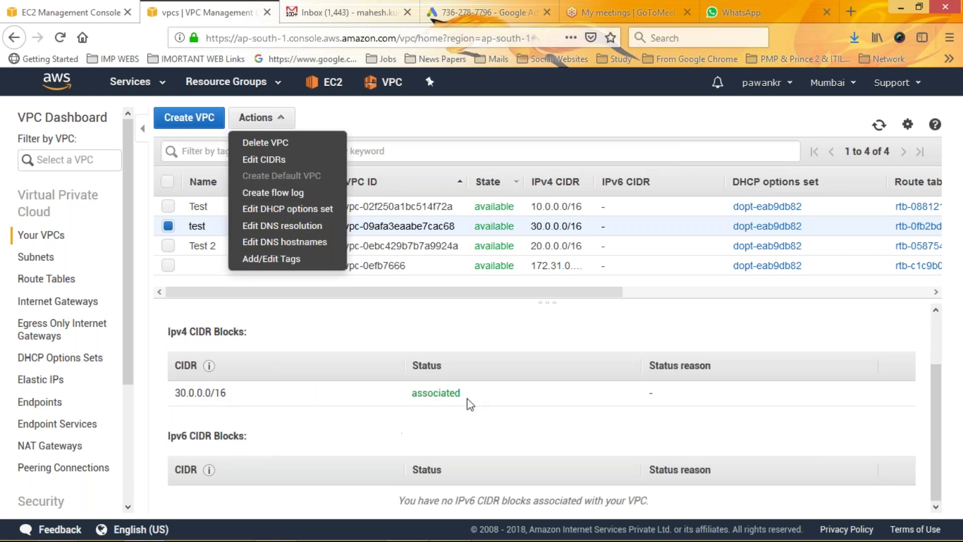
{"action": "left_click", "coordinate": [934, 419]}
{"action": "scroll", "coordinate": [938, 310], "scroll_direction": "up", "scroll_amount": 2}
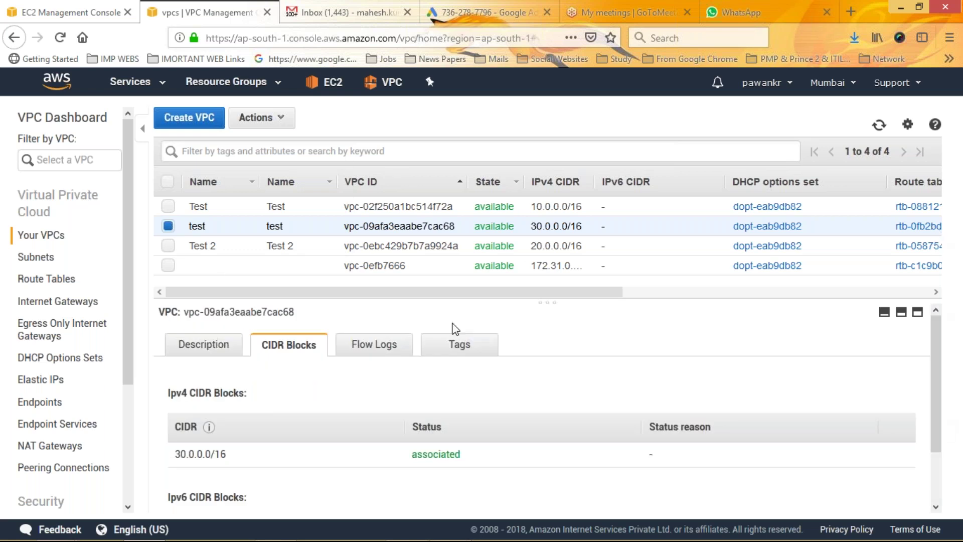
{"action": "left_click", "coordinate": [458, 351]}
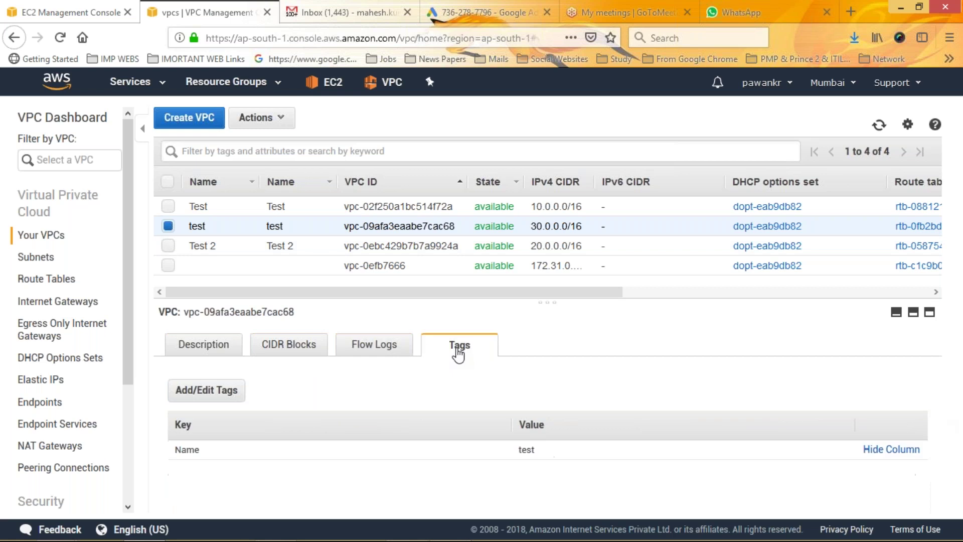
{"action": "left_click", "coordinate": [41, 263]}
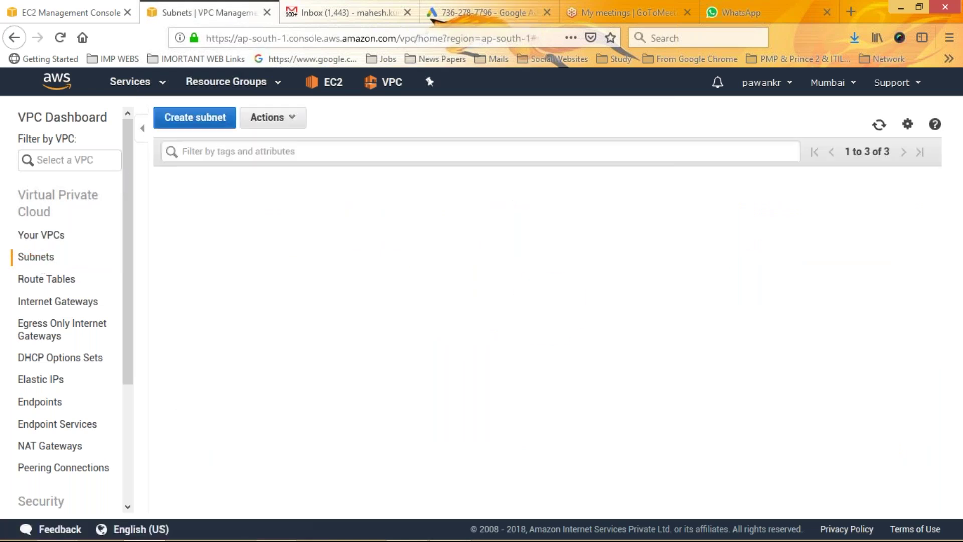
{"action": "left_click", "coordinate": [130, 81]}
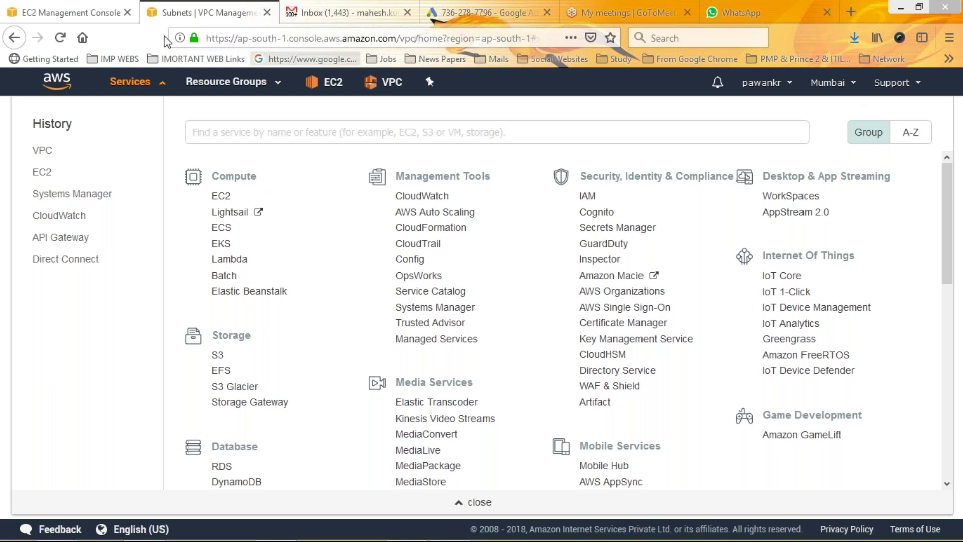
Step: Return to the load balancer setup and review the Availability Zones instructions on how many subnets to specify
{"action": "left_click", "coordinate": [96, 13]}
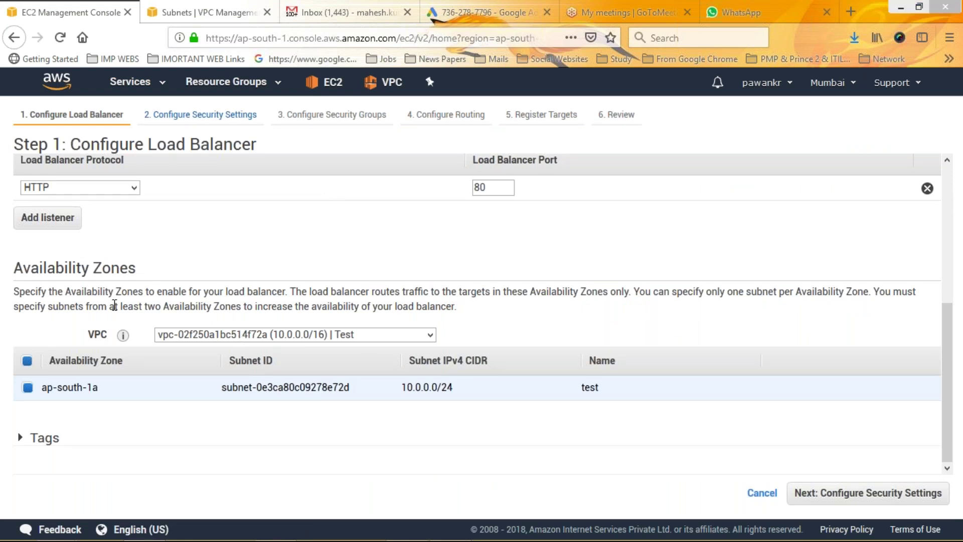
{"action": "left_click_drag", "start_coordinate": [114, 306], "coordinate": [195, 307]}
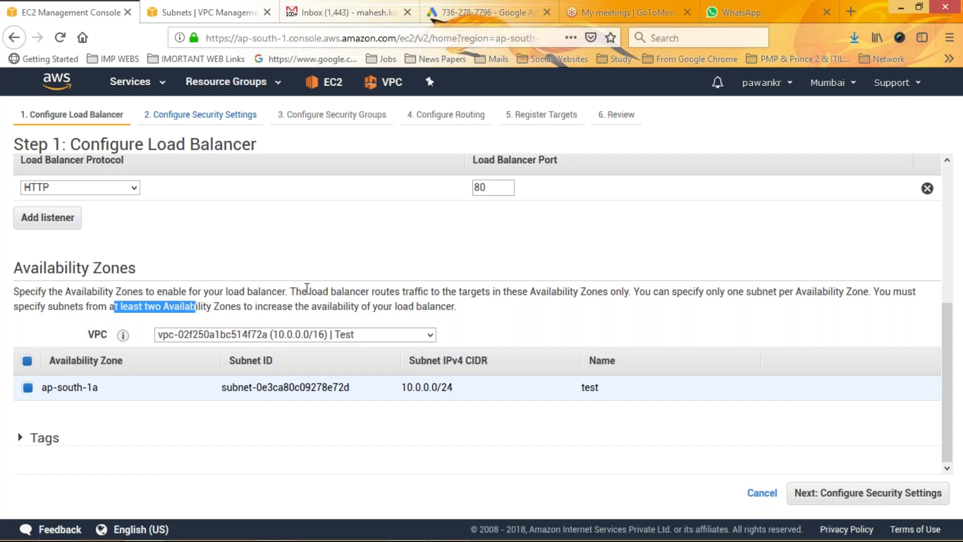
{"action": "left_click_drag", "start_coordinate": [307, 290], "coordinate": [483, 291]}
{"action": "left_click_drag", "start_coordinate": [542, 308], "coordinate": [560, 305]}
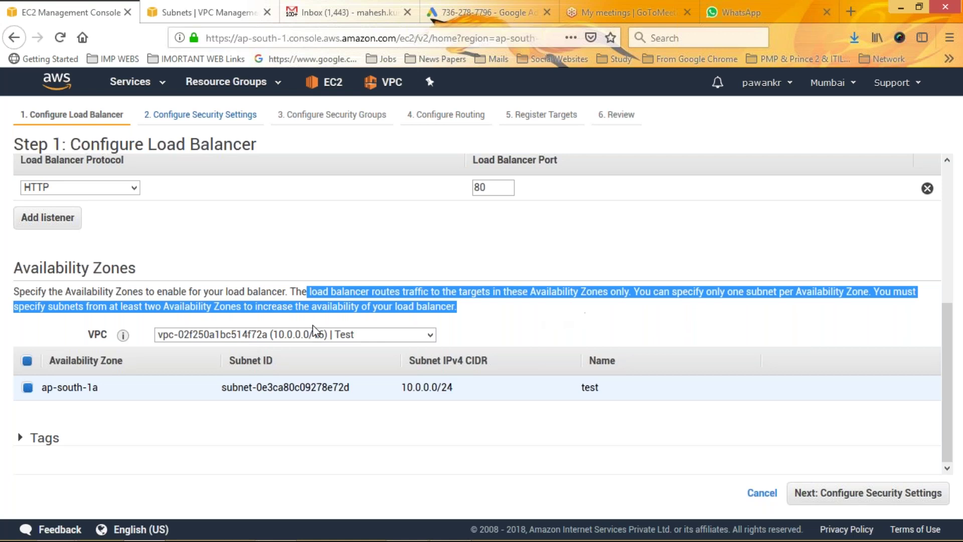
{"action": "left_click", "coordinate": [153, 321]}
{"action": "left_click_drag", "start_coordinate": [121, 307], "coordinate": [232, 307]}
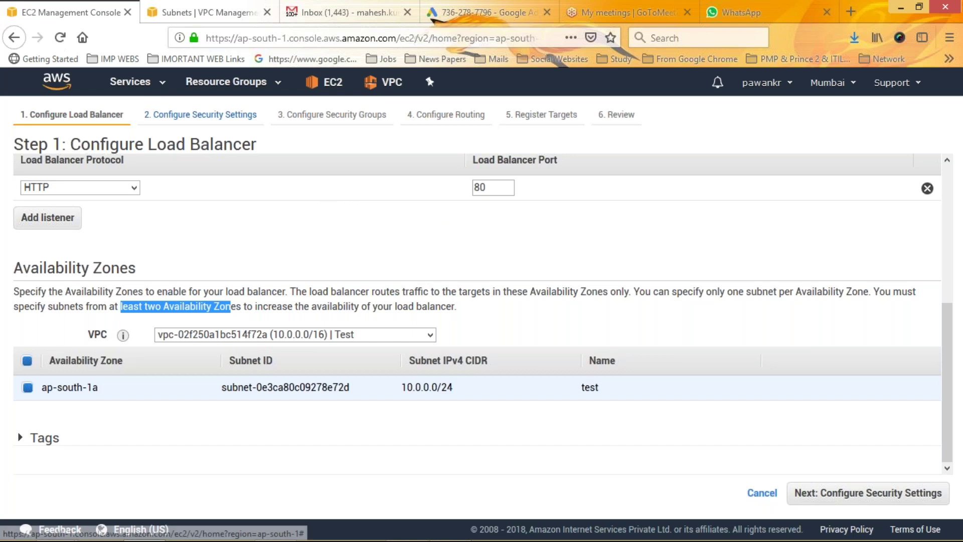
Step: Open the EC2 target groups page, examine the protocol and VPC options for a new target group, and close the form without creating one
{"action": "left_click", "coordinate": [321, 86]}
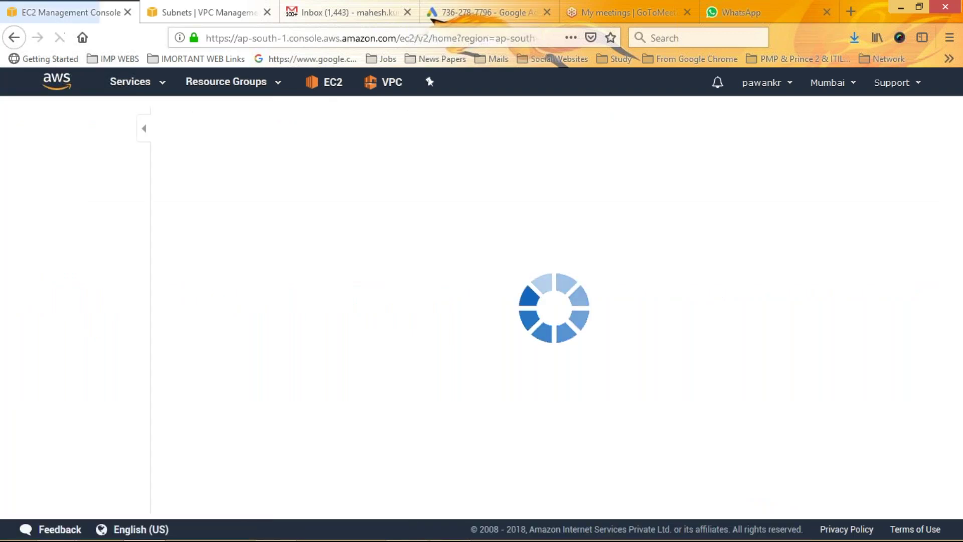
{"action": "left_click_drag", "start_coordinate": [128, 238], "coordinate": [142, 441]}
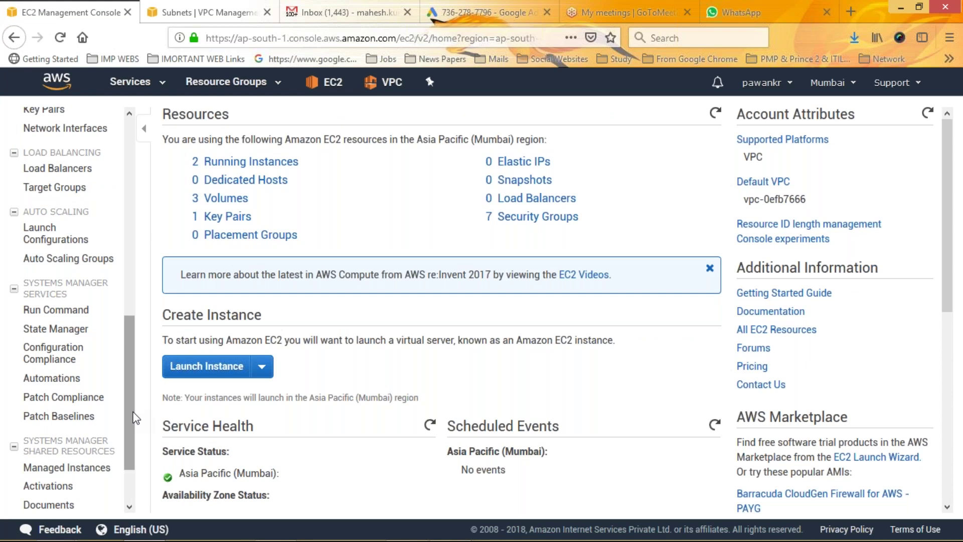
{"action": "left_click", "coordinate": [47, 188]}
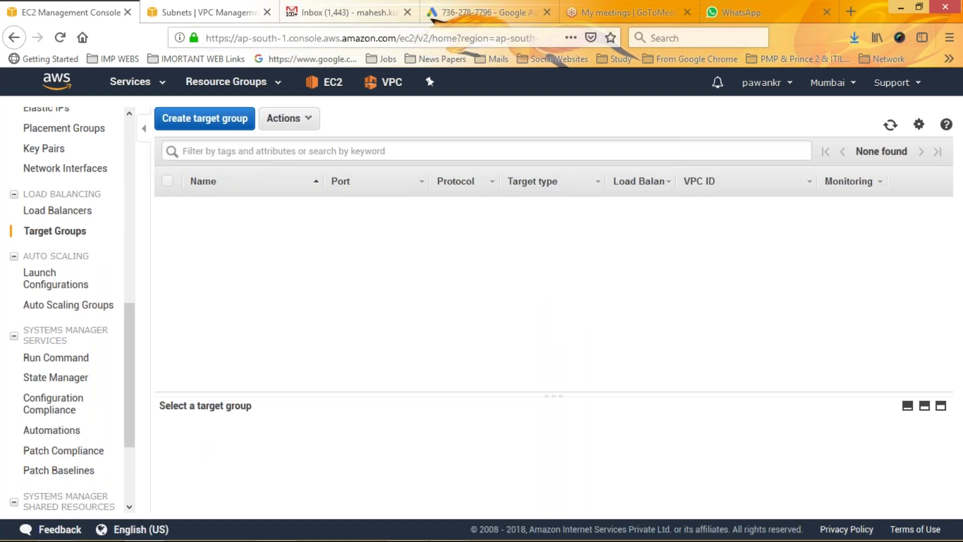
{"action": "left_click", "coordinate": [253, 125]}
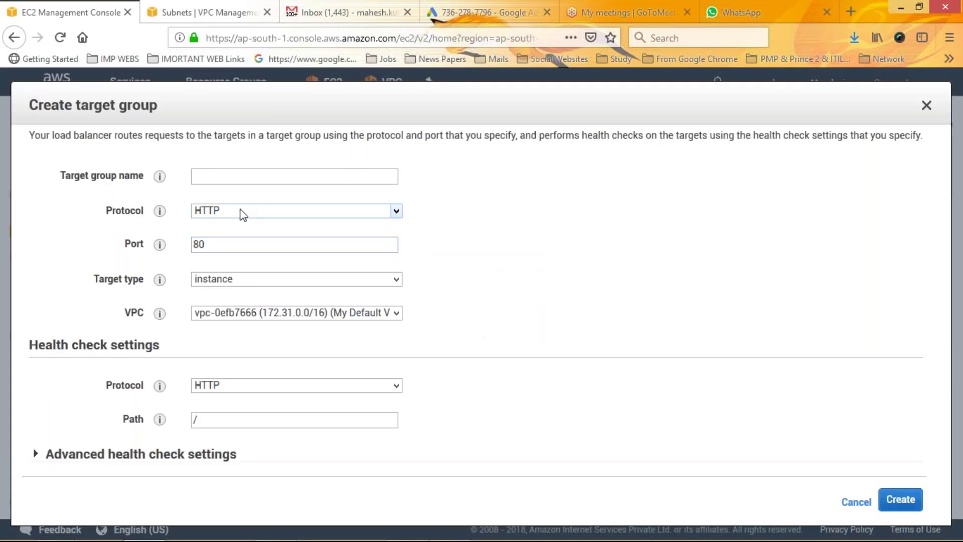
{"action": "left_click", "coordinate": [240, 209]}
{"action": "left_click", "coordinate": [241, 212]}
{"action": "left_click", "coordinate": [228, 249]}
{"action": "left_click", "coordinate": [110, 134]}
{"action": "left_click", "coordinate": [207, 173]}
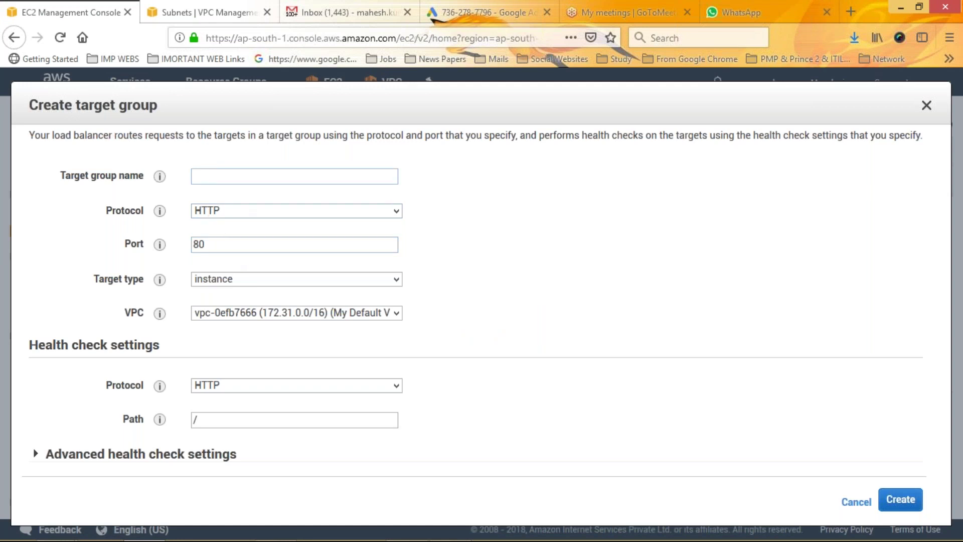
{"action": "left_click", "coordinate": [240, 313]}
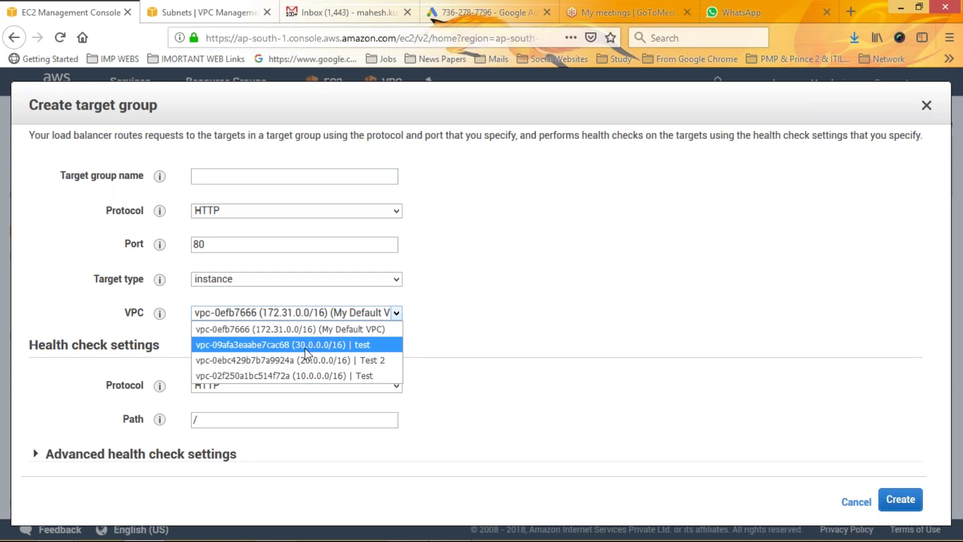
{"action": "left_click", "coordinate": [110, 312]}
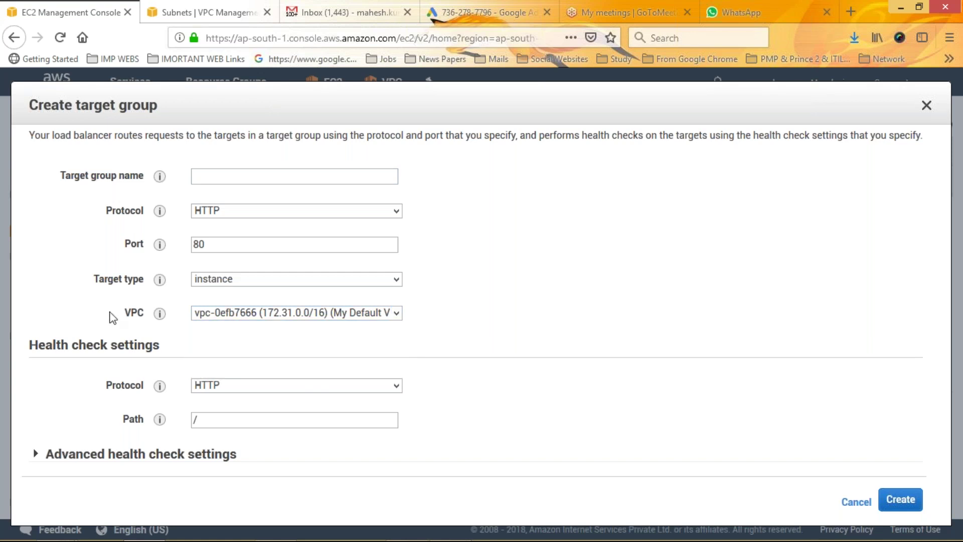
{"action": "left_click", "coordinate": [927, 107]}
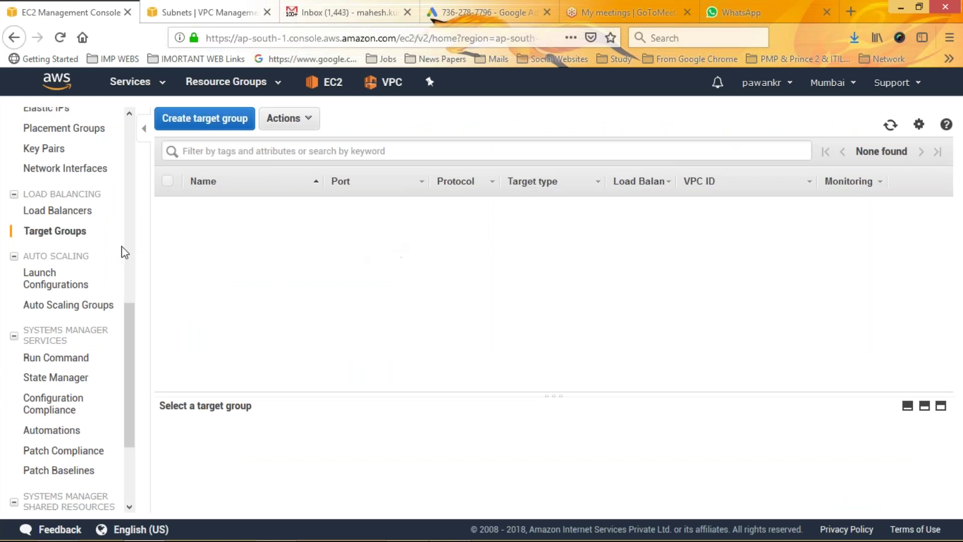
Step: Open the launch configurations page and start a new launch configuration from Amazon Linux AMI 2018.03.0 (HVM), SSD Volume Type
{"action": "left_click", "coordinate": [32, 290]}
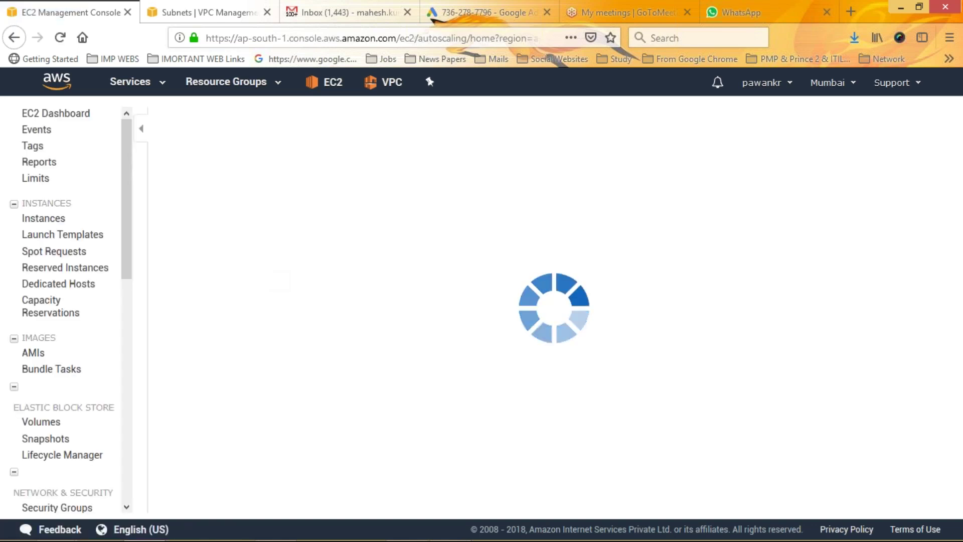
{"action": "scroll", "coordinate": [129, 281], "scroll_direction": "down", "scroll_amount": 6}
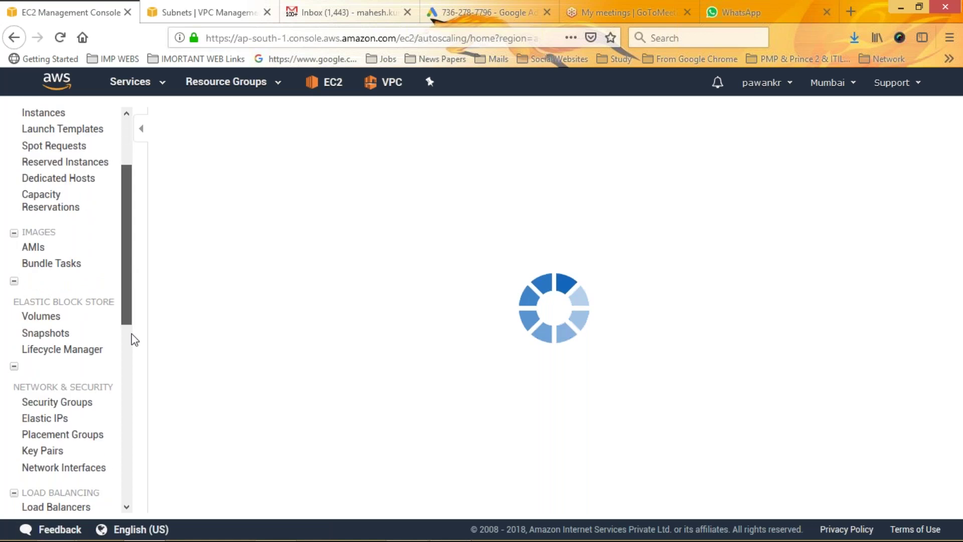
{"action": "scroll", "coordinate": [138, 401], "scroll_direction": "down", "scroll_amount": 4}
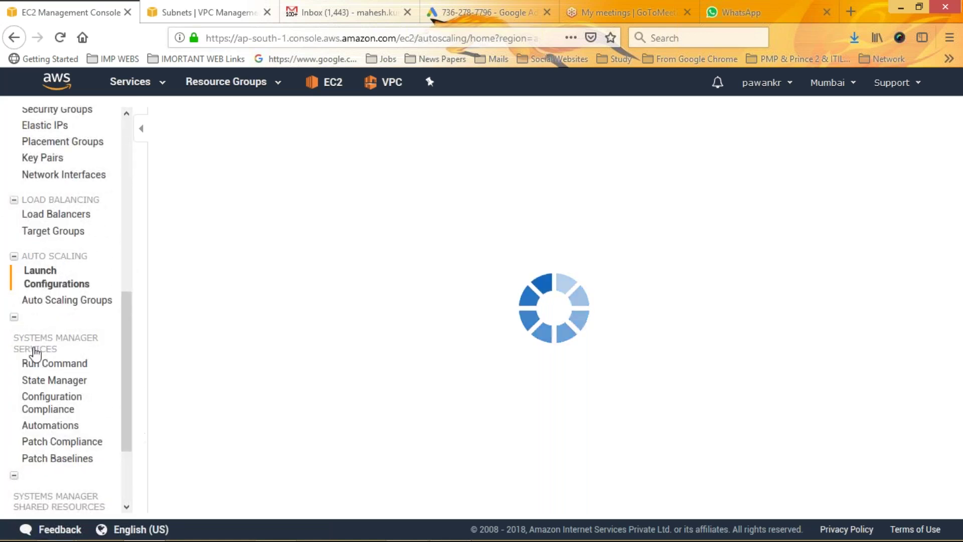
{"action": "left_click", "coordinate": [70, 300]}
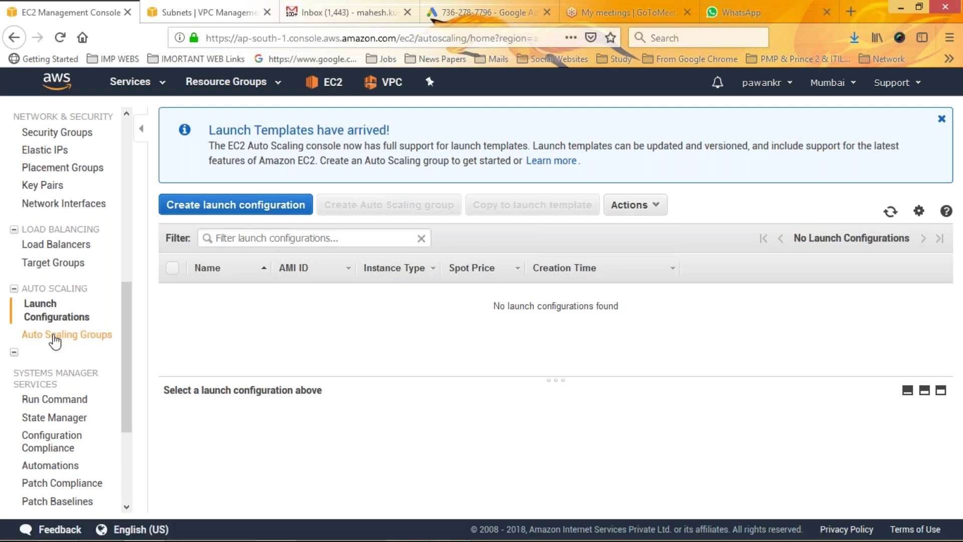
{"action": "left_click", "coordinate": [221, 216]}
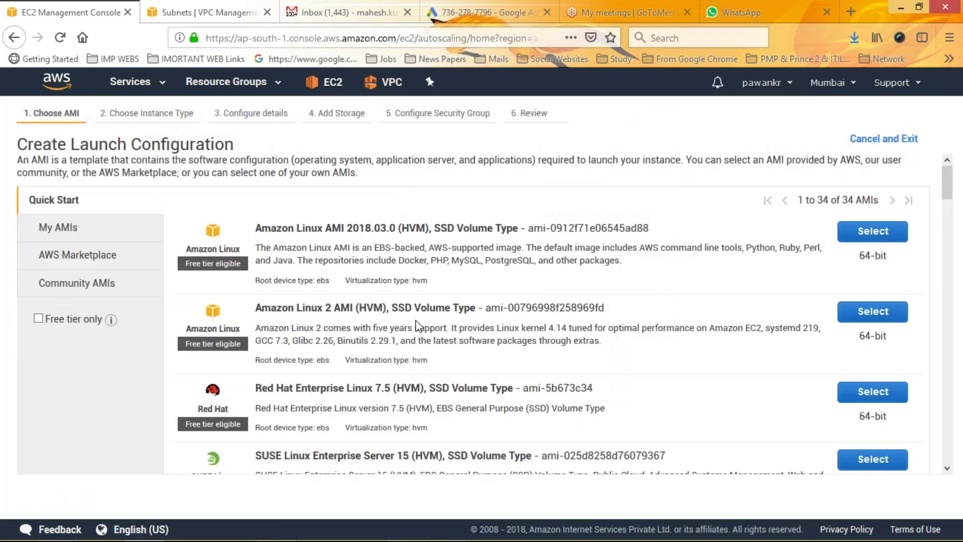
{"action": "left_click", "coordinate": [873, 235]}
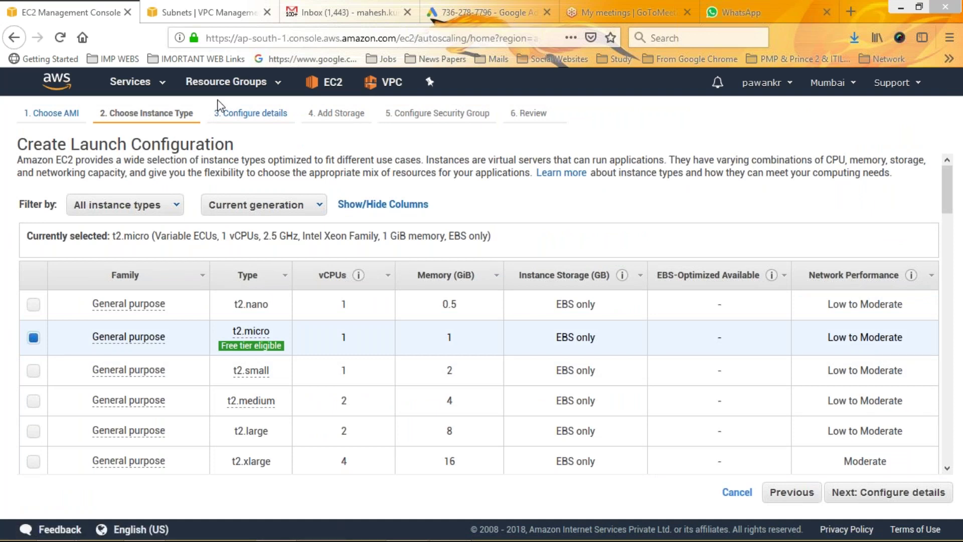
Step: Return to the EC2 dashboard and view the Patches list under the Systems Manager shared resources
{"action": "left_click", "coordinate": [141, 86]}
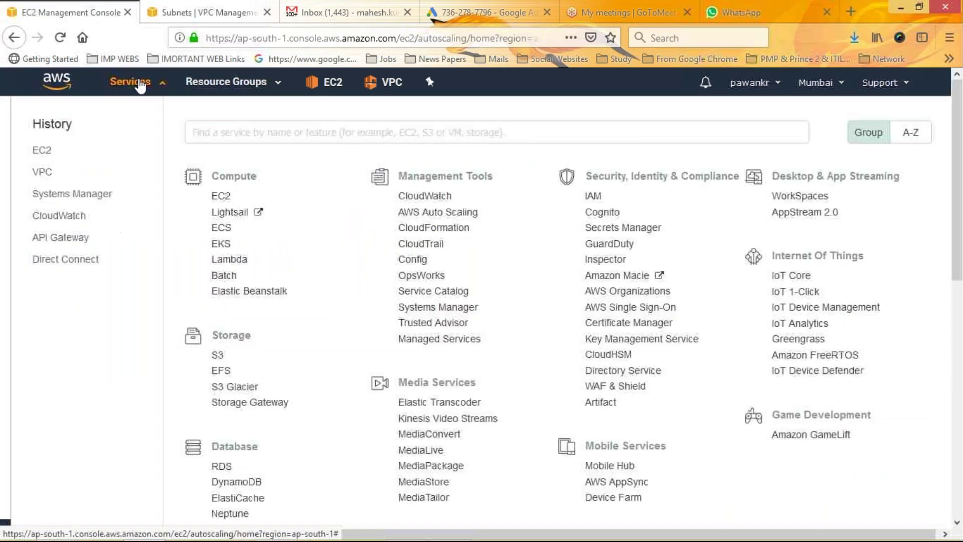
{"action": "left_click", "coordinate": [218, 195]}
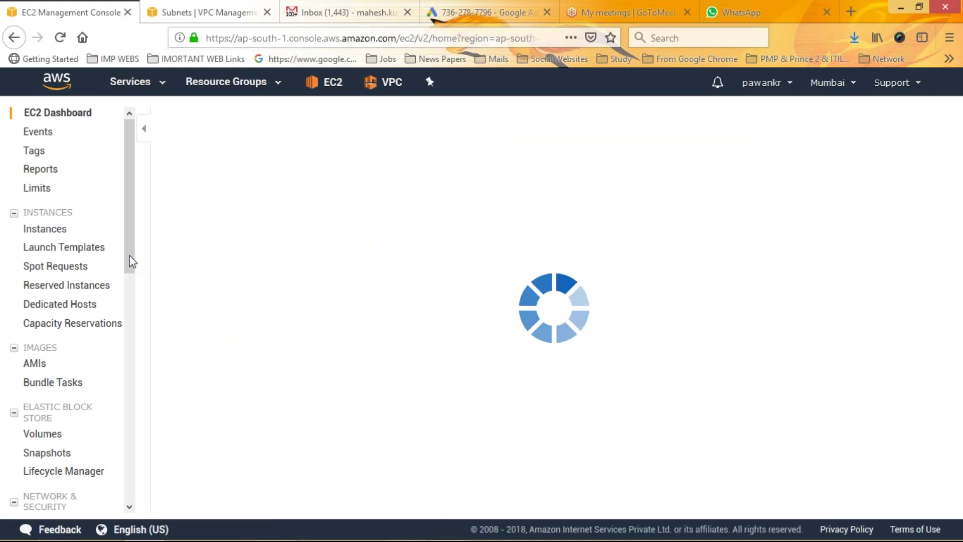
{"action": "left_click_drag", "start_coordinate": [132, 261], "coordinate": [142, 510]}
{"action": "left_click", "coordinate": [55, 256]}
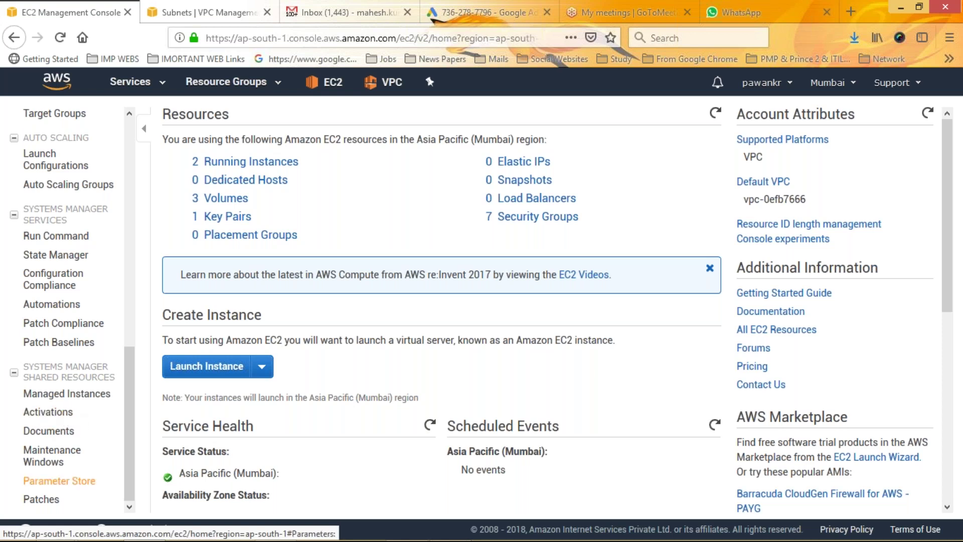
{"action": "left_click", "coordinate": [44, 500]}
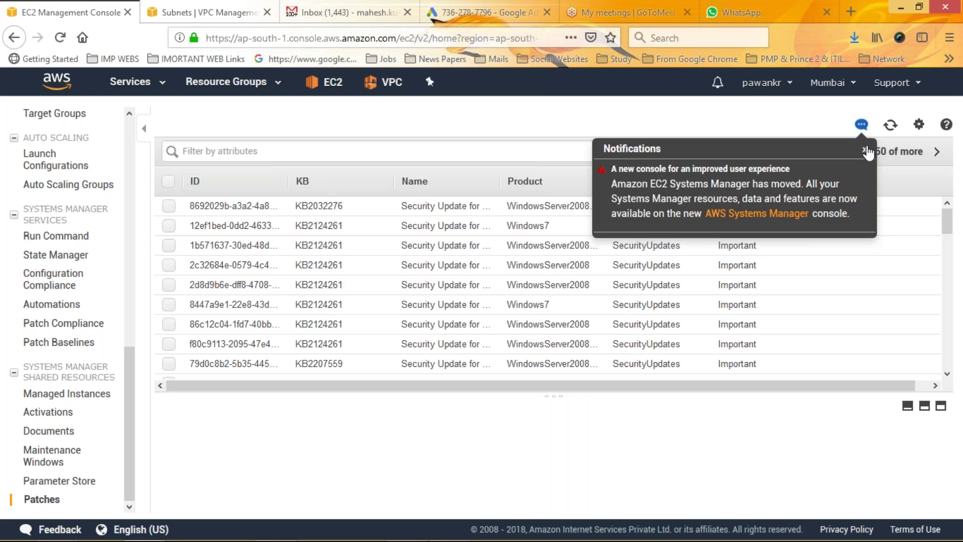
Step: Dismiss the notification over the Patches list, browse its entries, and review the Systems Manager Activations page
{"action": "left_click", "coordinate": [865, 150]}
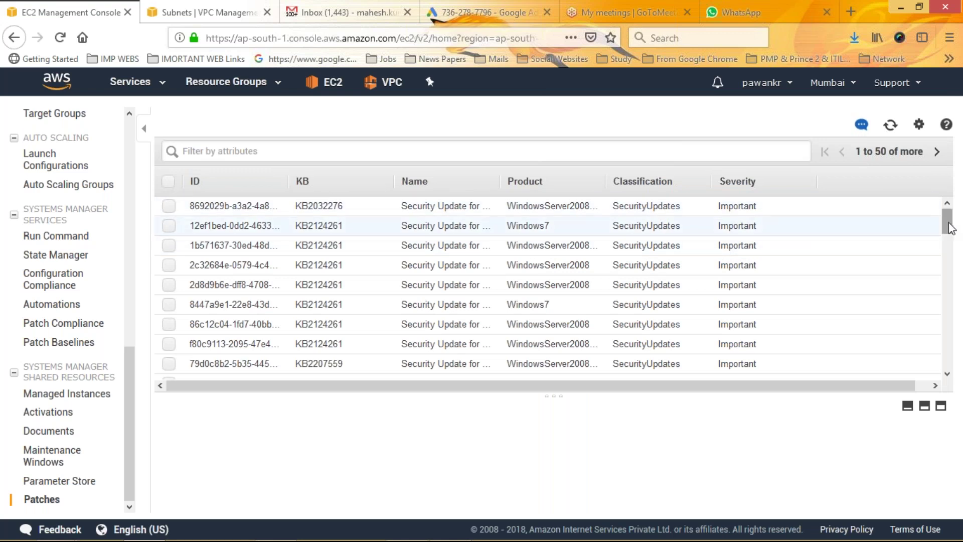
{"action": "left_click_drag", "start_coordinate": [953, 270], "coordinate": [960, 213]}
{"action": "left_click", "coordinate": [44, 415]}
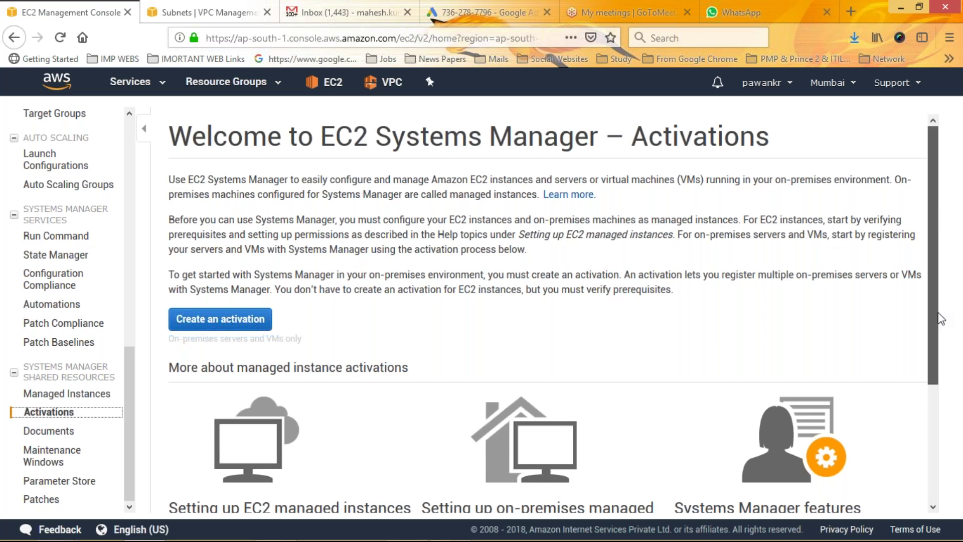
{"action": "scroll", "coordinate": [941, 319], "scroll_direction": "down", "scroll_amount": 3}
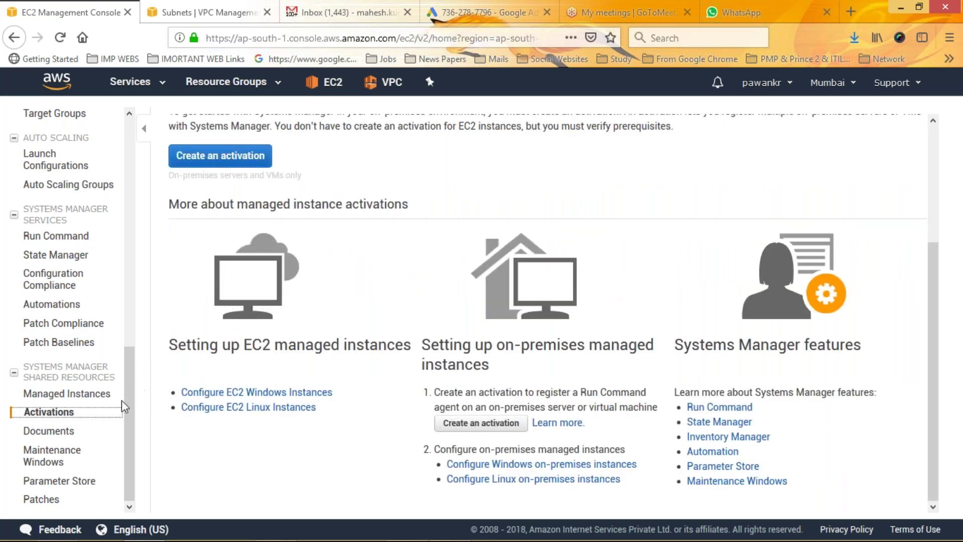
Step: View the Systems Manager Documents list, dismiss its notification, and browse through the Amazon-owned documents
{"action": "left_click", "coordinate": [48, 432]}
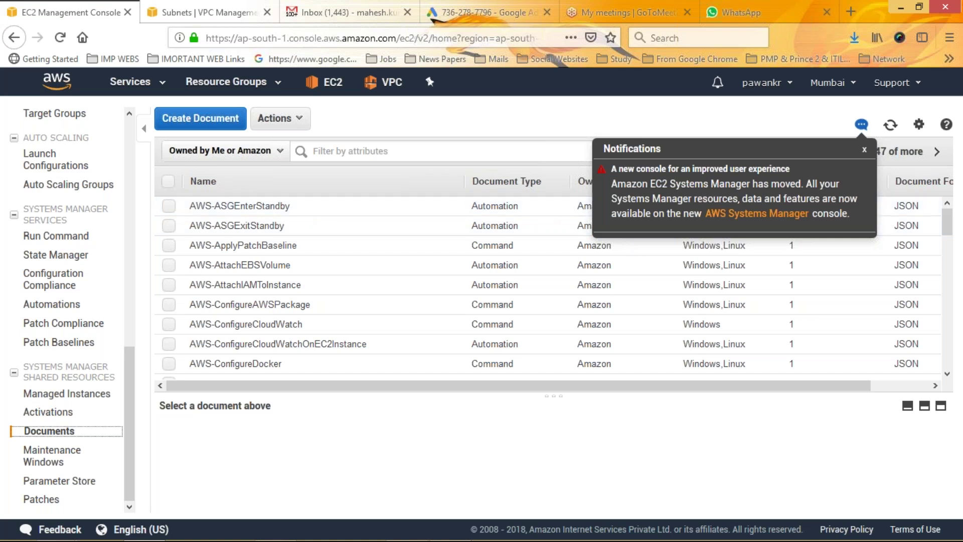
{"action": "left_click", "coordinate": [864, 150]}
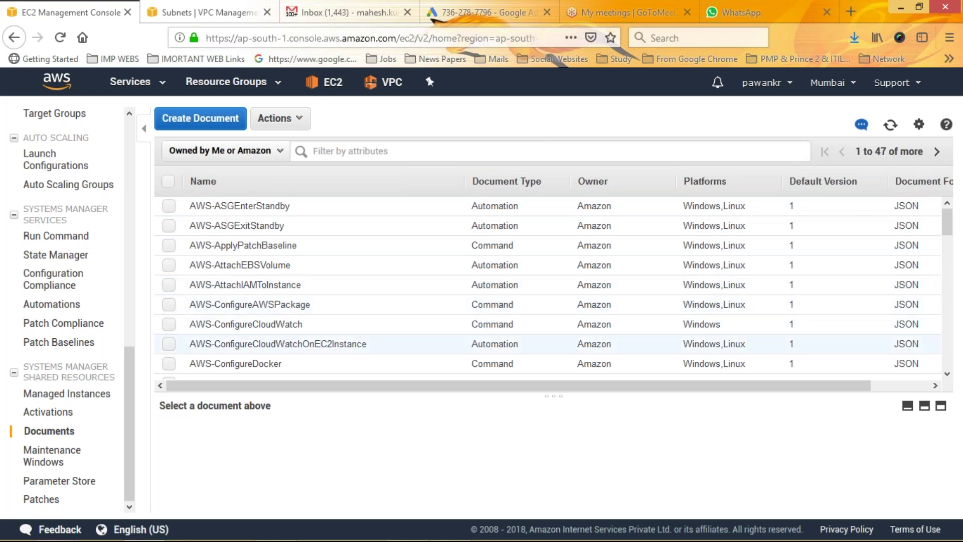
{"action": "left_click_drag", "start_coordinate": [953, 230], "coordinate": [955, 382]}
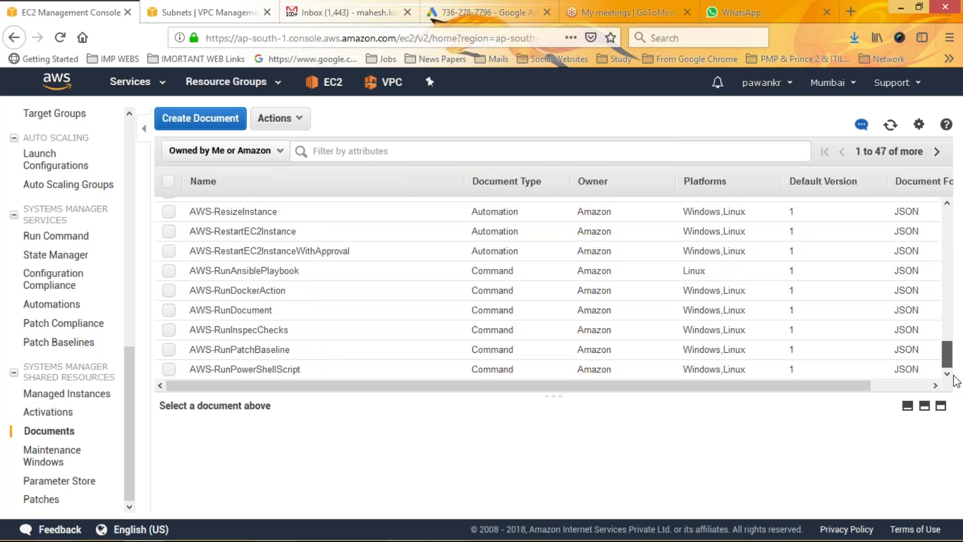
{"action": "left_click", "coordinate": [948, 314]}
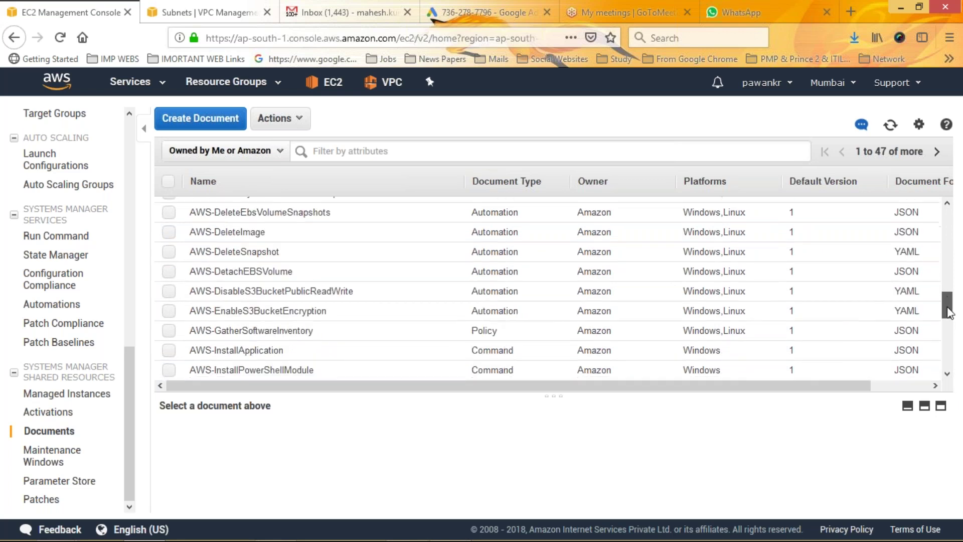
{"action": "left_click_drag", "start_coordinate": [946, 295], "coordinate": [947, 213]}
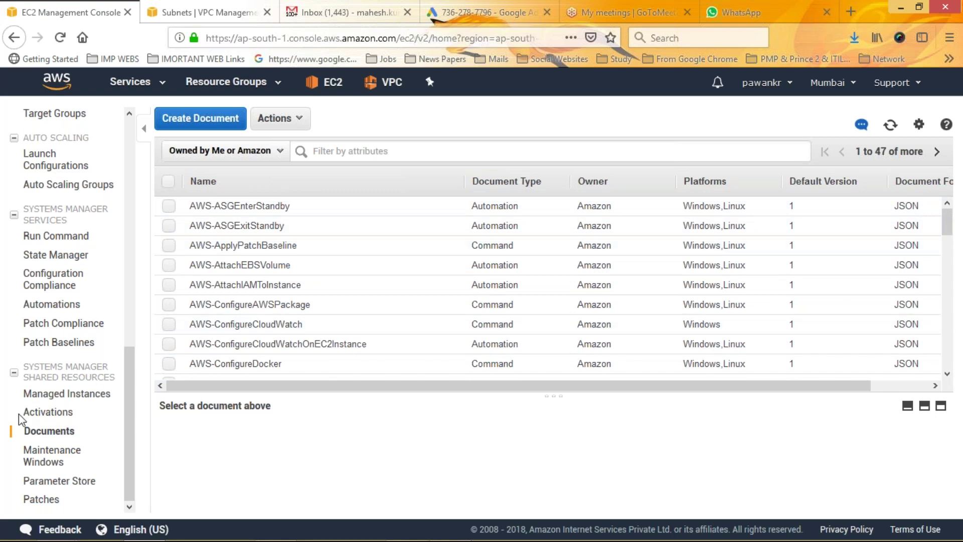
Step: Review the Managed Instances welcome page and highlight the words "Systems Manager" in its heading
{"action": "left_click", "coordinate": [65, 394]}
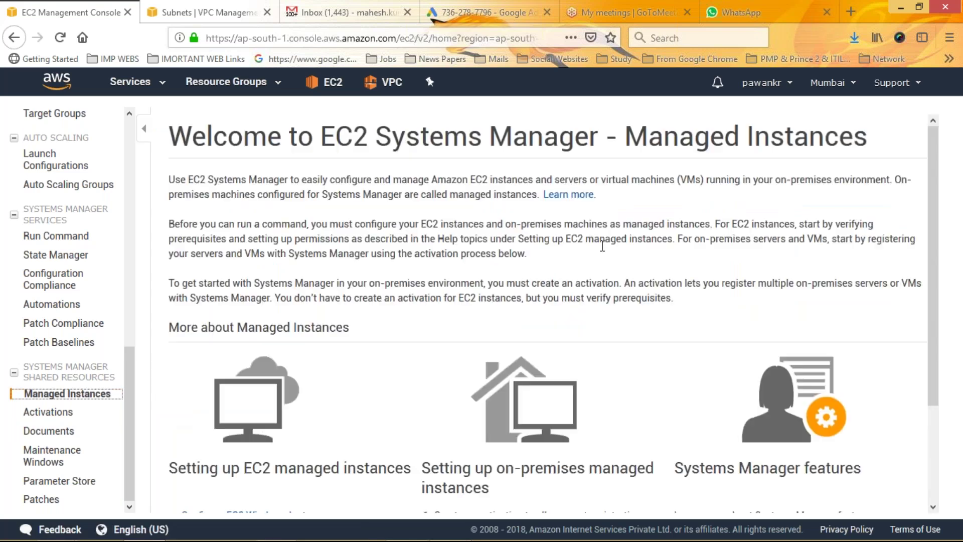
{"action": "left_click_drag", "start_coordinate": [936, 179], "coordinate": [940, 324]}
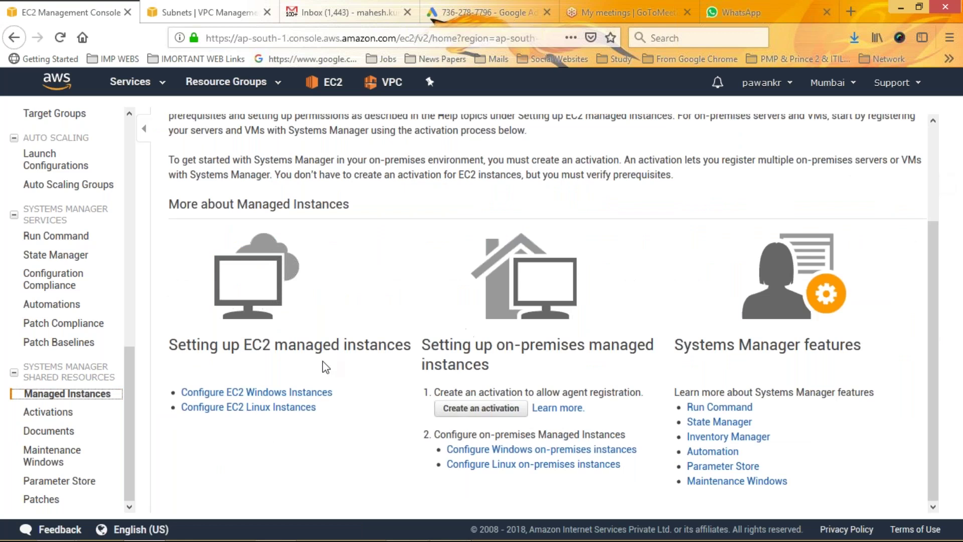
{"action": "left_click", "coordinate": [934, 169]}
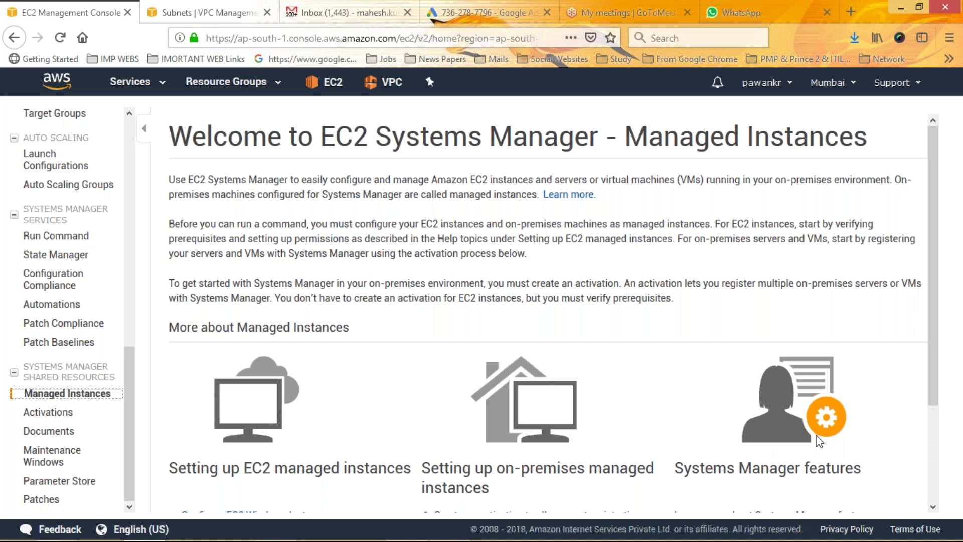
{"action": "left_click", "coordinate": [820, 269]}
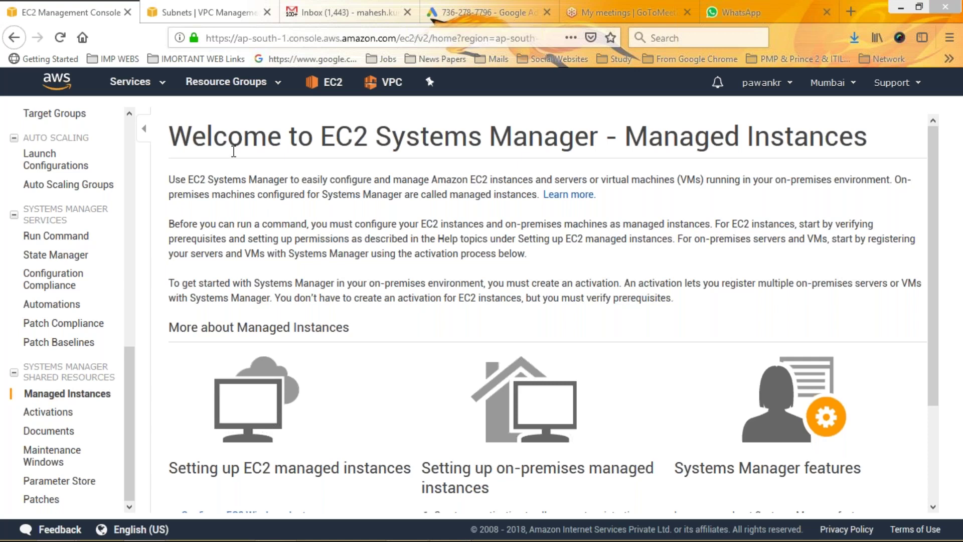
{"action": "double_click", "coordinate": [595, 138]}
{"action": "left_click_drag", "start_coordinate": [489, 139], "coordinate": [367, 142]}
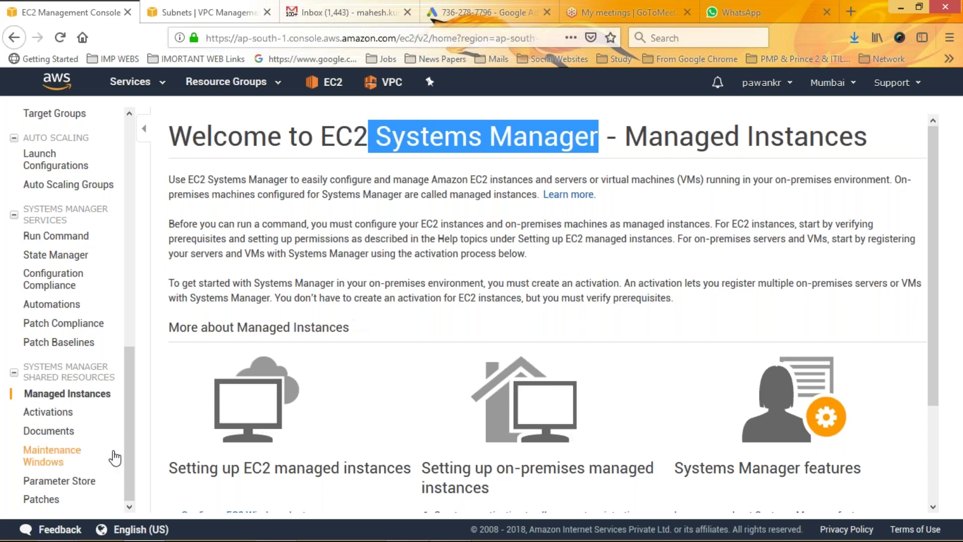
Step: Open the Systems Manager Automations page and read through its getting-started information
{"action": "left_click", "coordinate": [66, 325]}
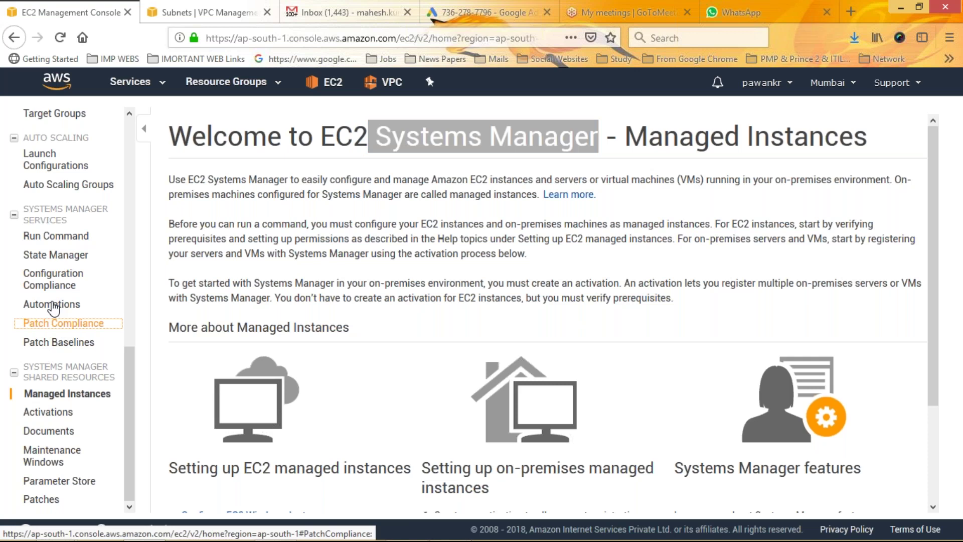
{"action": "left_click", "coordinate": [50, 306]}
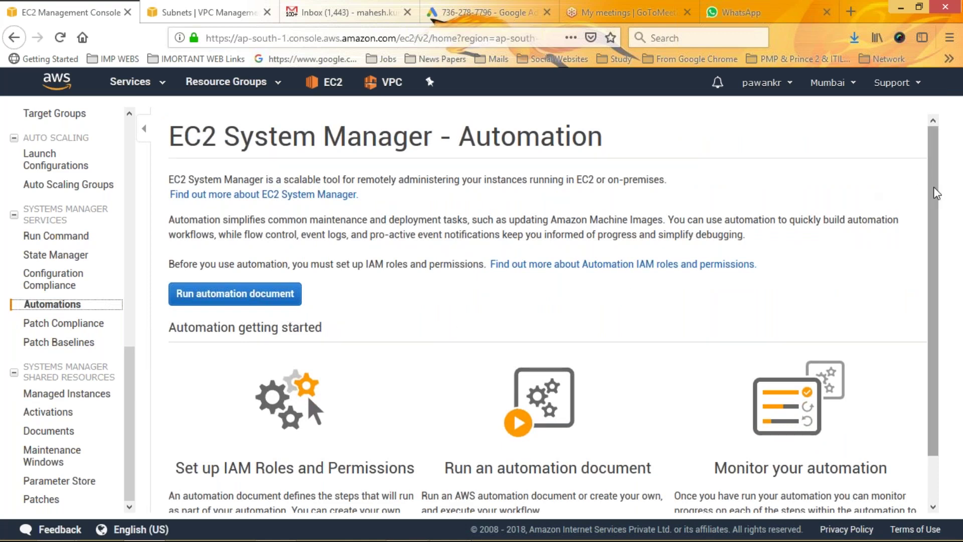
{"action": "scroll", "coordinate": [329, 249], "scroll_direction": "down", "scroll_amount": 2}
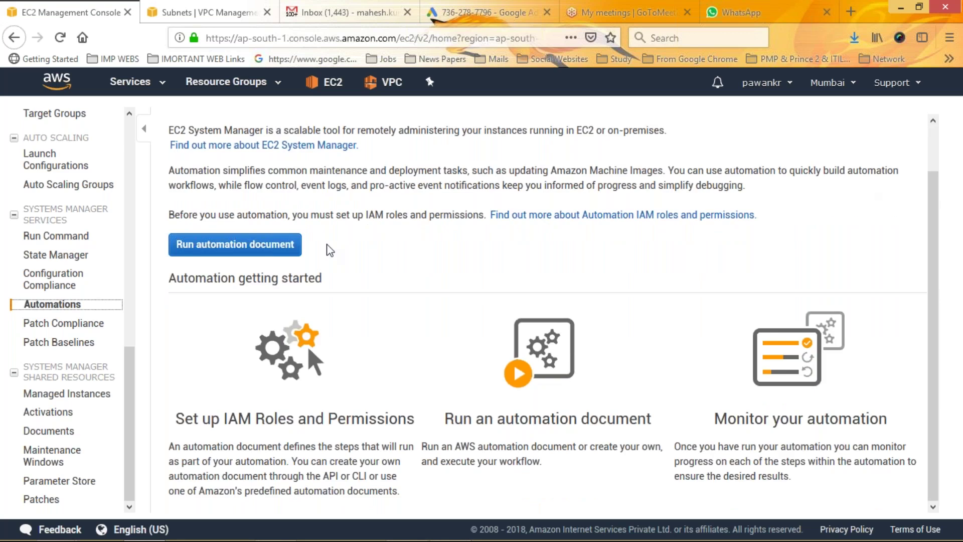
Step: On the Patch Compliance page, set the report type to Patch Groups and check which patch groups are available
{"action": "left_click", "coordinate": [70, 324]}
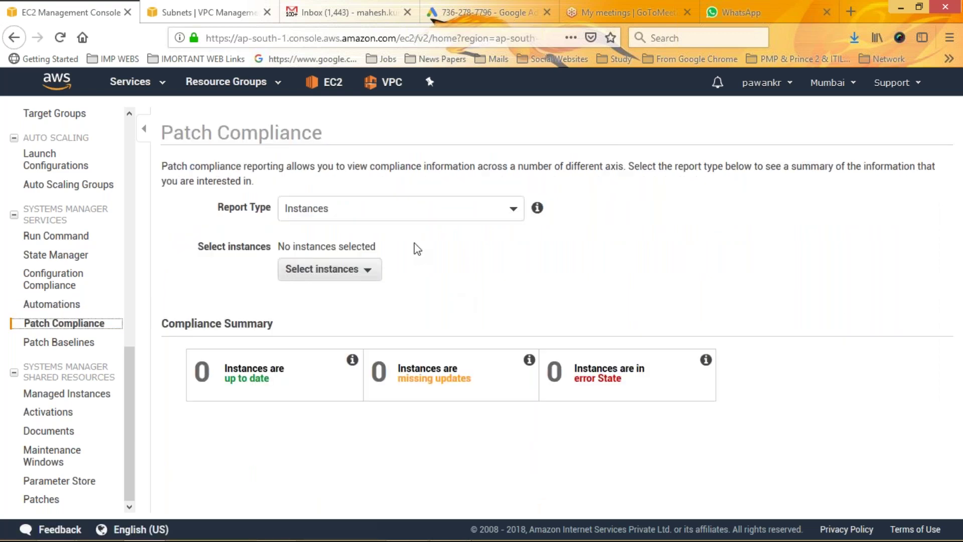
{"action": "left_click", "coordinate": [339, 208]}
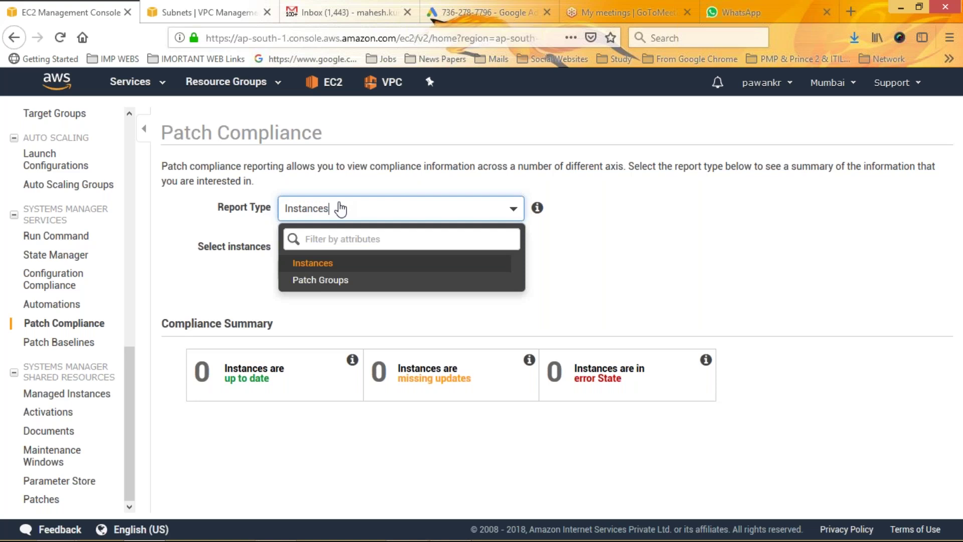
{"action": "left_click", "coordinate": [340, 279]}
{"action": "left_click", "coordinate": [391, 245]}
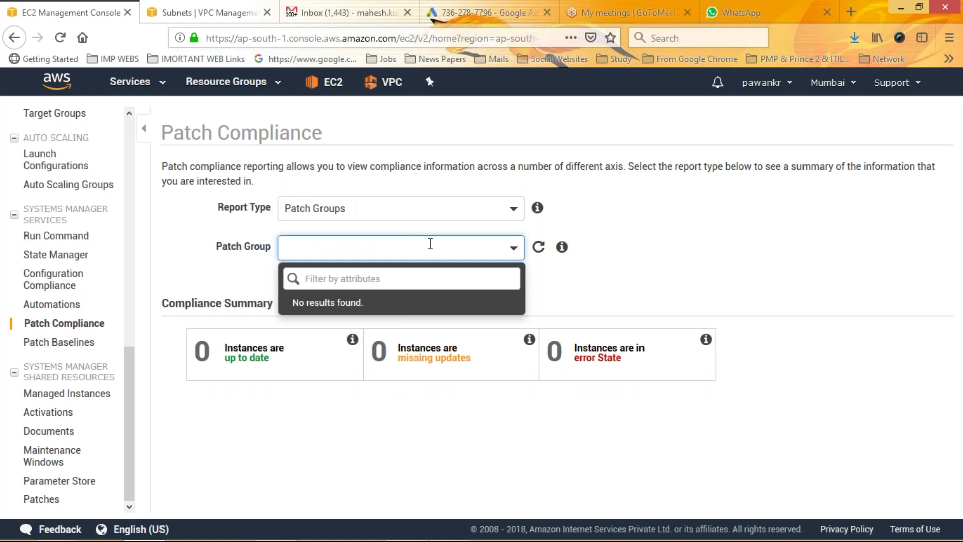
{"action": "left_click", "coordinate": [617, 243]}
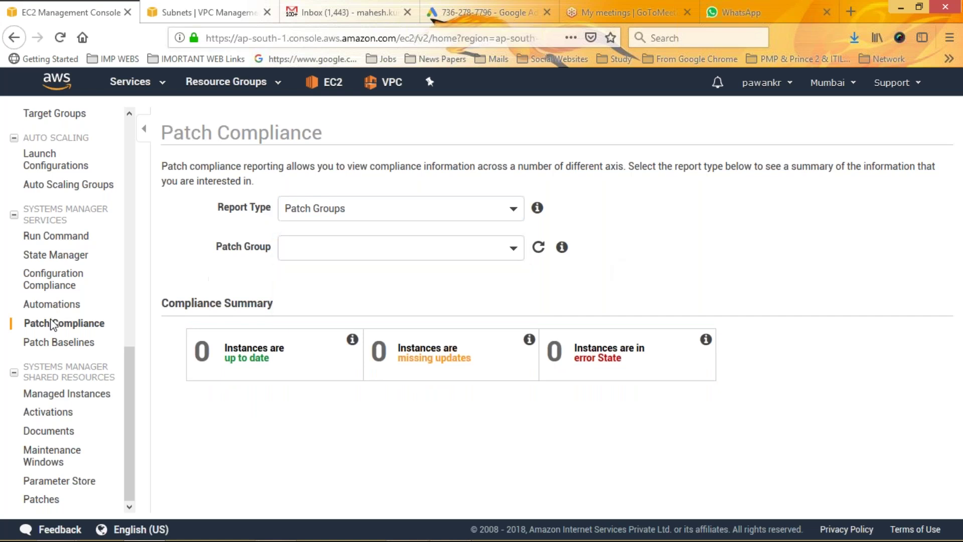
Step: Review the Run Command page's setup and feature information, and look over the EC2 service categories from Instances to Systems Manager
{"action": "left_click", "coordinate": [64, 239]}
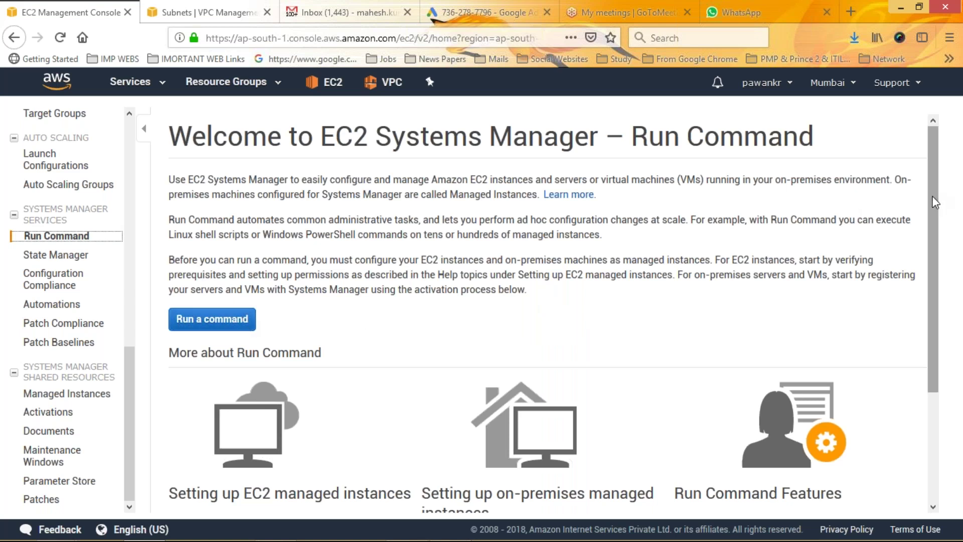
{"action": "scroll", "coordinate": [936, 279], "scroll_direction": "down", "scroll_amount": 3}
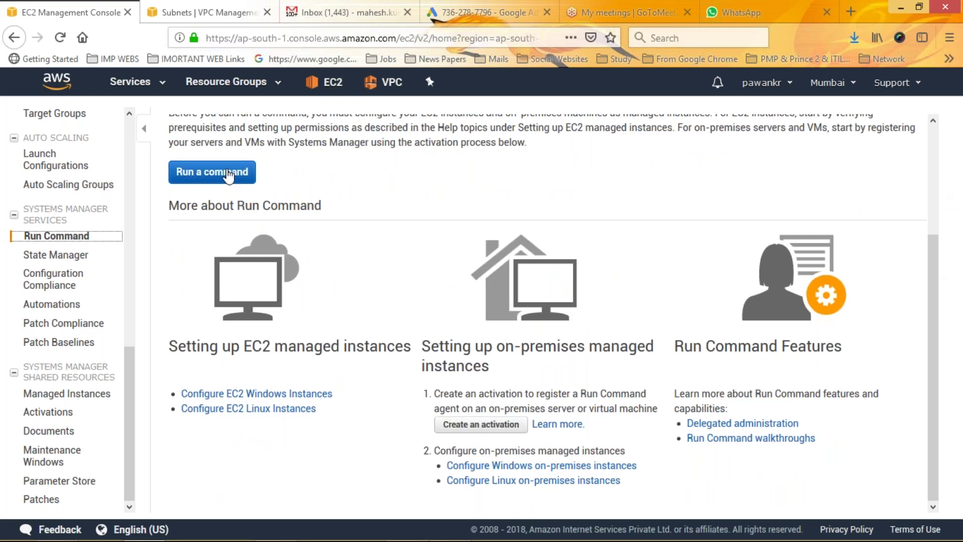
{"action": "left_click", "coordinate": [132, 181]}
{"action": "left_click_drag", "start_coordinate": [128, 221], "coordinate": [127, 139]}
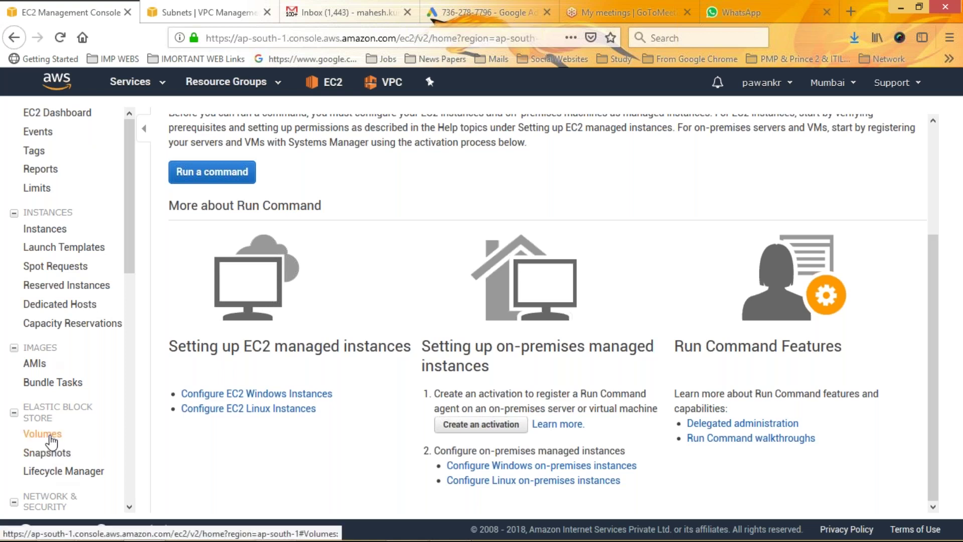
{"action": "left_click_drag", "start_coordinate": [133, 233], "coordinate": [136, 332]}
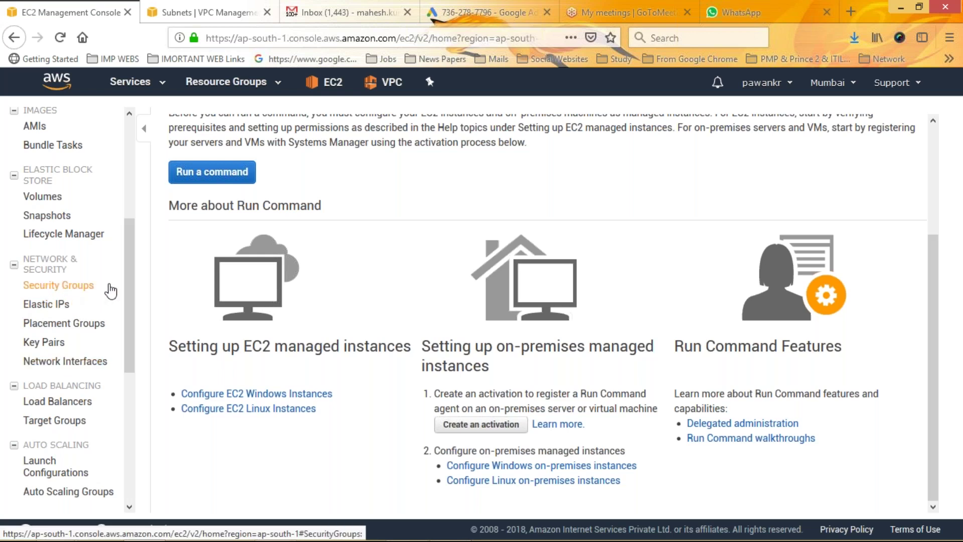
{"action": "scroll", "coordinate": [128, 266], "scroll_direction": "up", "scroll_amount": 5}
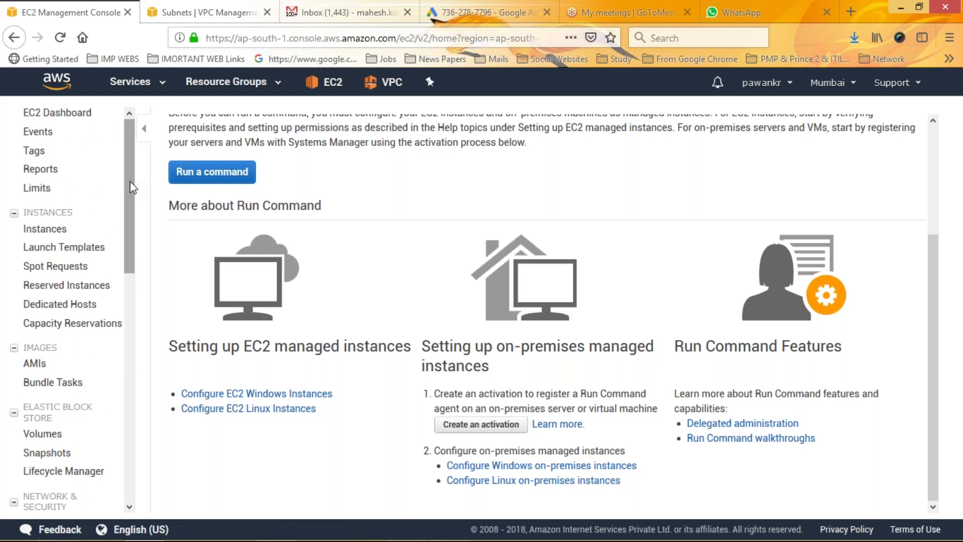
{"action": "left_click_drag", "start_coordinate": [132, 216], "coordinate": [136, 400]}
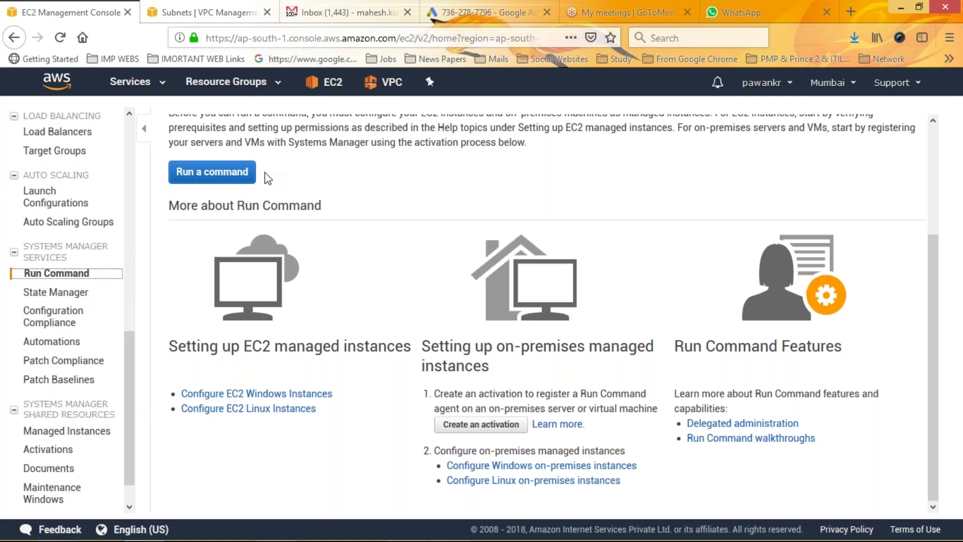
Step: Return to the EC2 dashboard, open the Lightsail compute service, and look over its Instances home page
{"action": "left_click", "coordinate": [327, 83]}
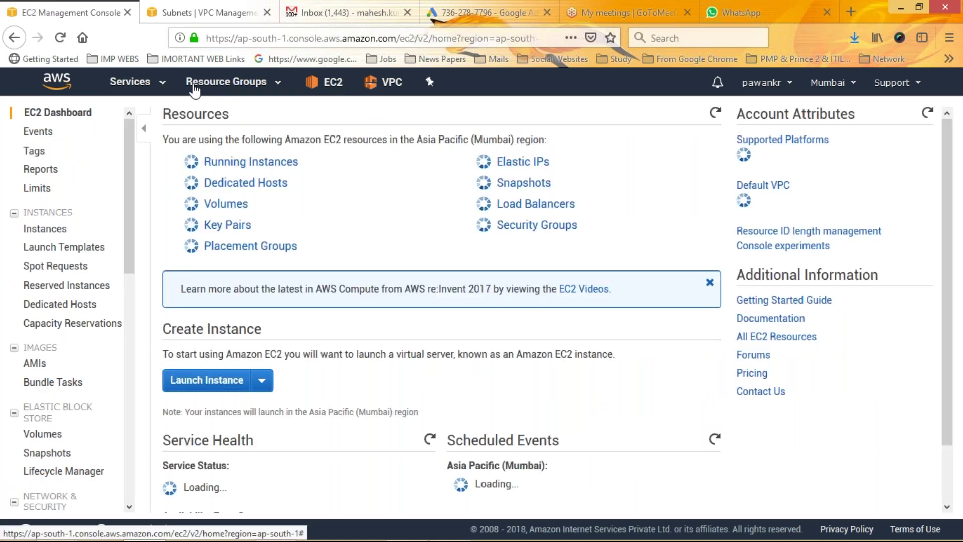
{"action": "left_click", "coordinate": [141, 87]}
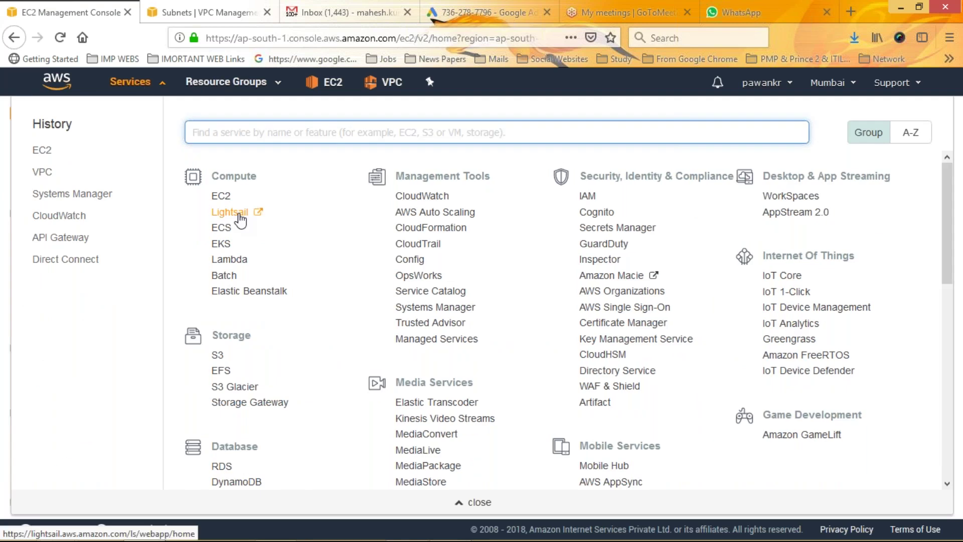
{"action": "left_click", "coordinate": [230, 212]}
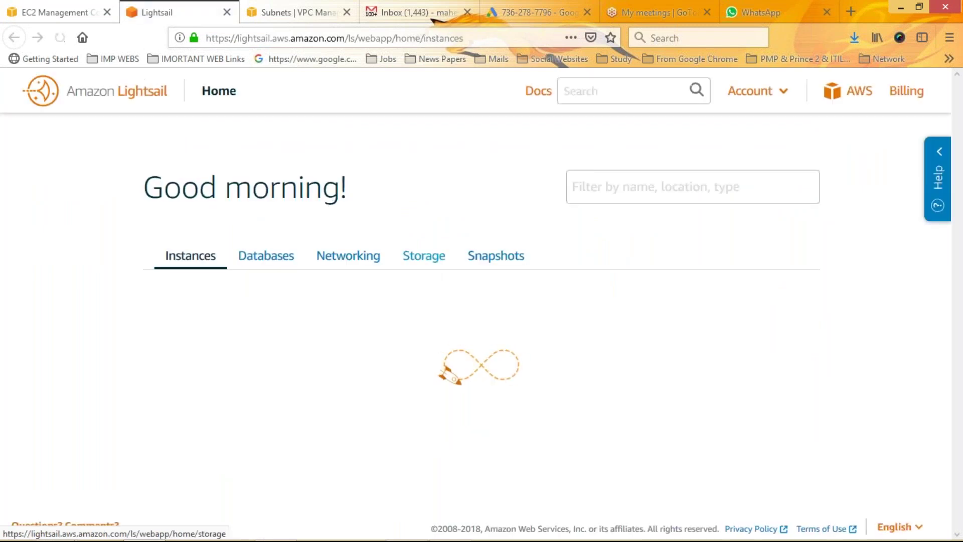
{"action": "left_click", "coordinate": [44, 13]}
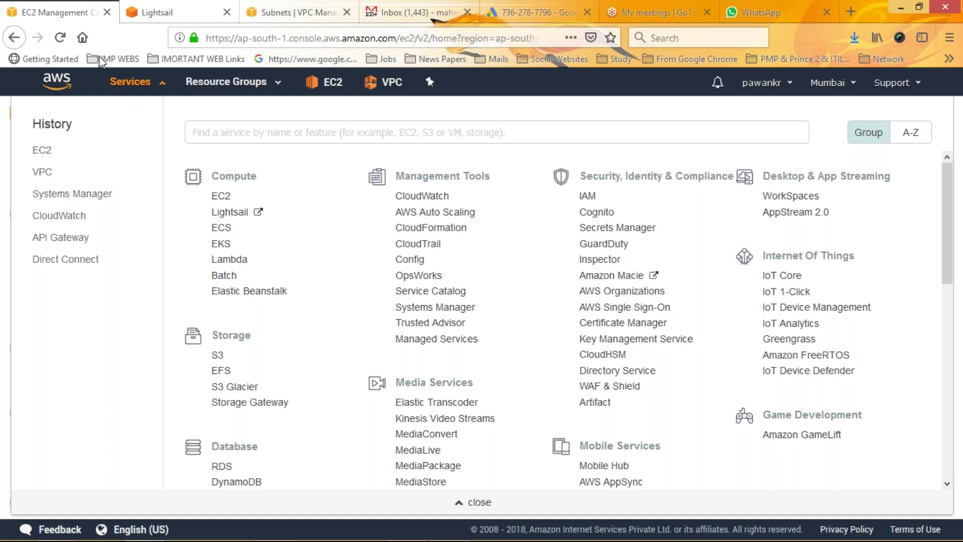
{"action": "left_click", "coordinate": [164, 15]}
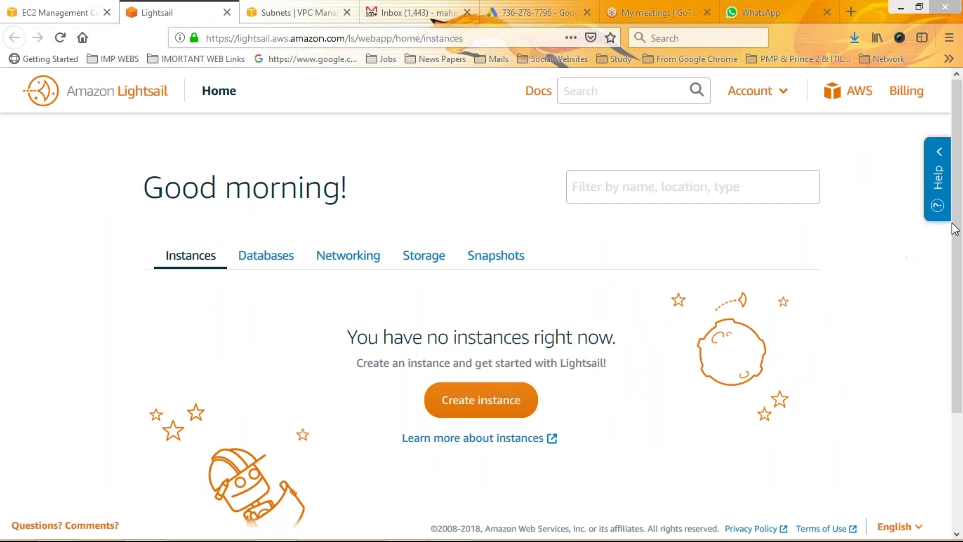
{"action": "scroll", "coordinate": [961, 339], "scroll_direction": "down", "scroll_amount": 3}
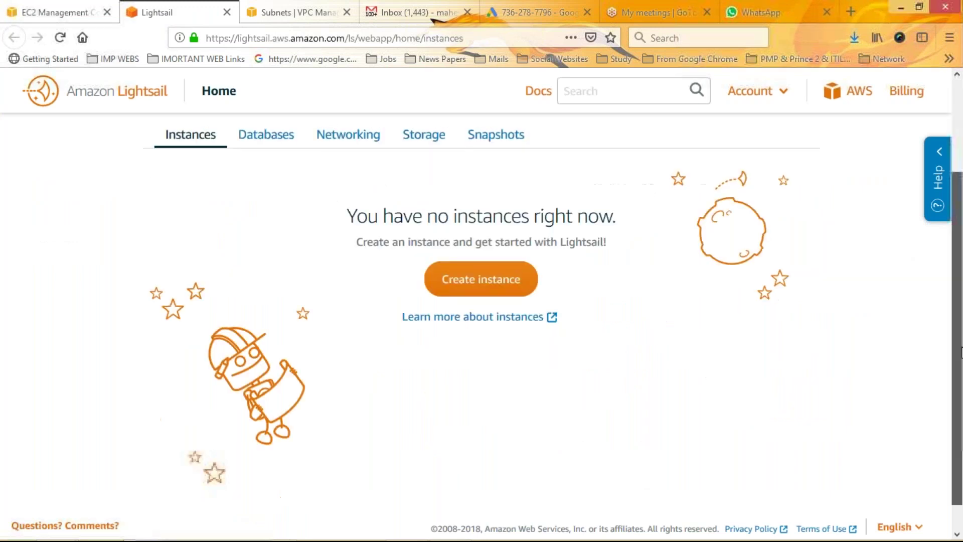
{"action": "scroll", "coordinate": [961, 339], "scroll_direction": "up", "scroll_amount": 2}
Step: Start creating a Lightsail instance and show the OS Only blueprints for the Linux/Unix platform
{"action": "left_click", "coordinate": [481, 358]}
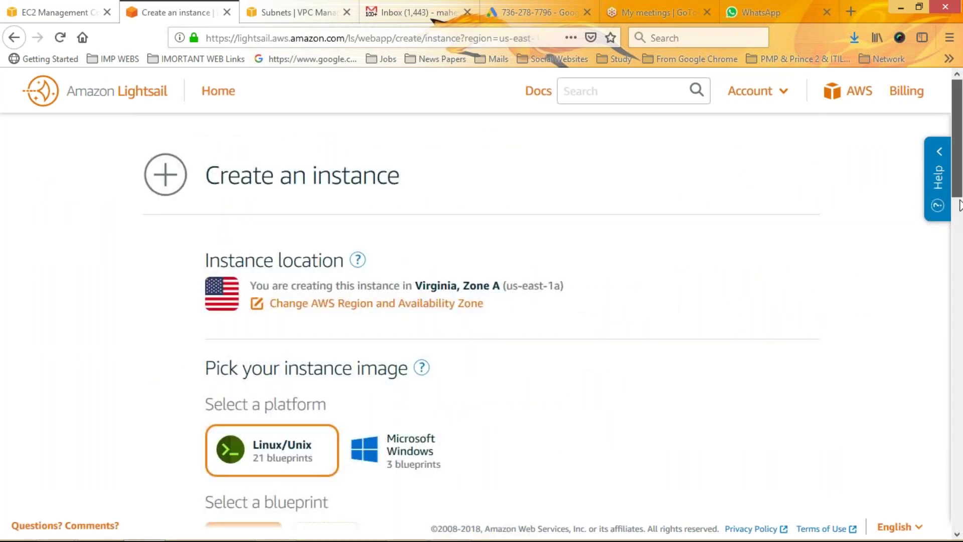
{"action": "scroll", "coordinate": [959, 204], "scroll_direction": "down", "scroll_amount": 2}
{"action": "scroll", "coordinate": [960, 252], "scroll_direction": "down", "scroll_amount": 4}
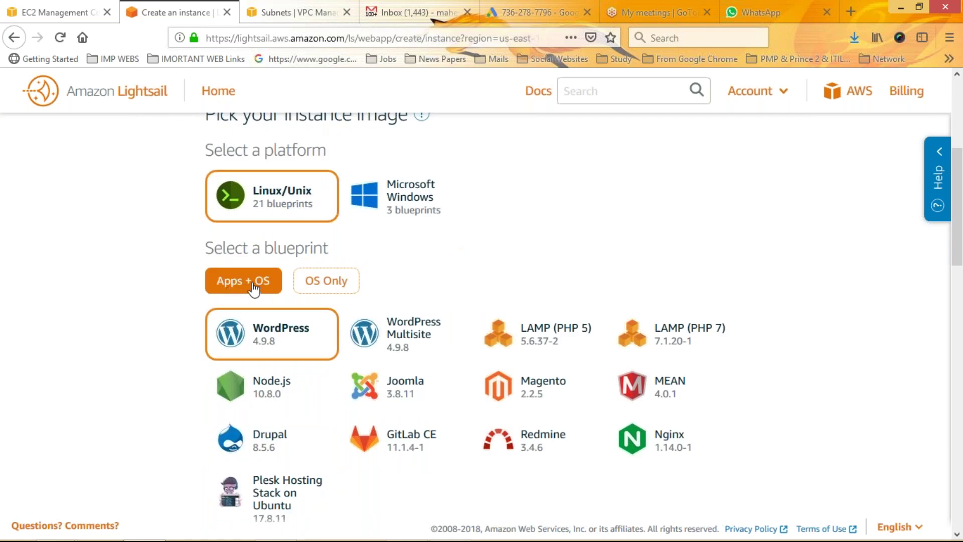
{"action": "left_click", "coordinate": [343, 290]}
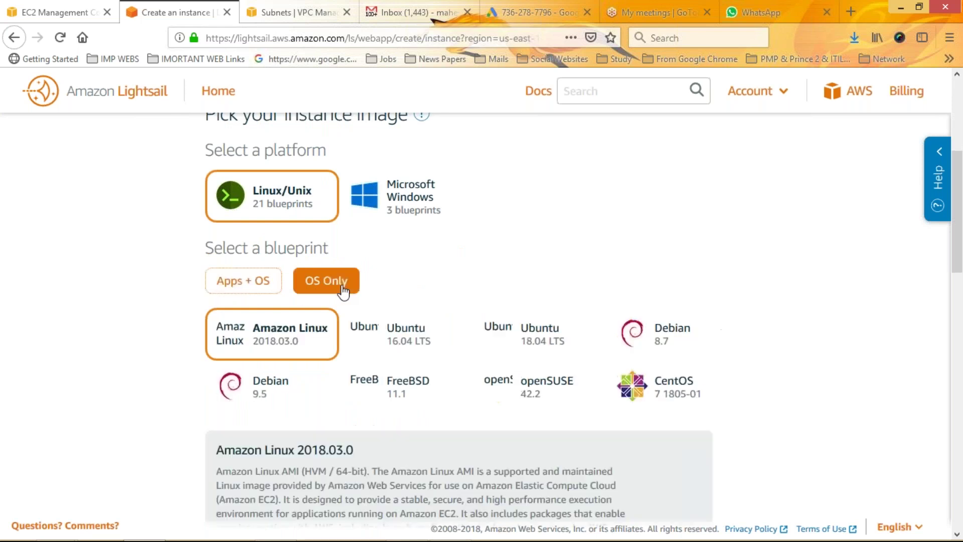
Step: Show the Apps + OS blueprints, use WordPress 4.9.8 as the instance image, and go to the instance plans
{"action": "left_click", "coordinate": [237, 284]}
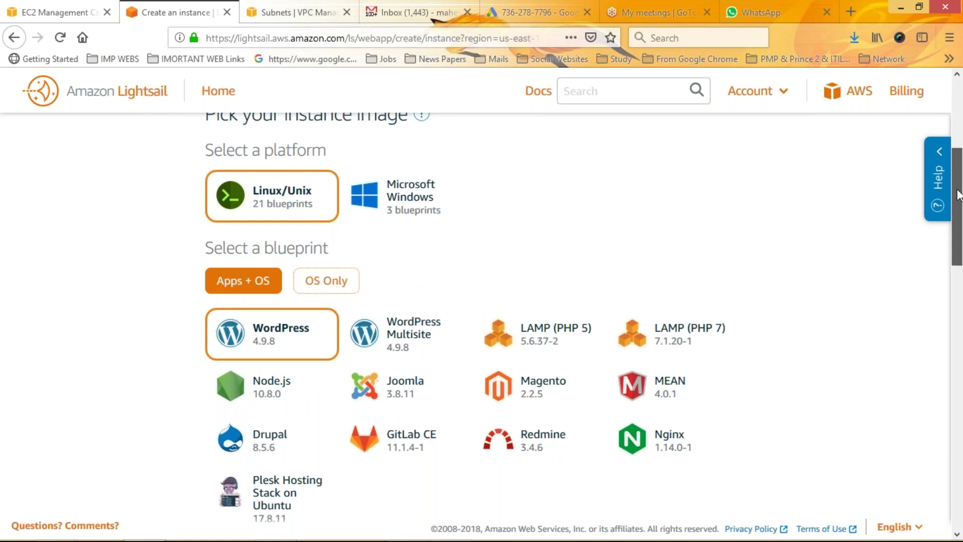
{"action": "scroll", "coordinate": [958, 196], "scroll_direction": "down", "scroll_amount": 1}
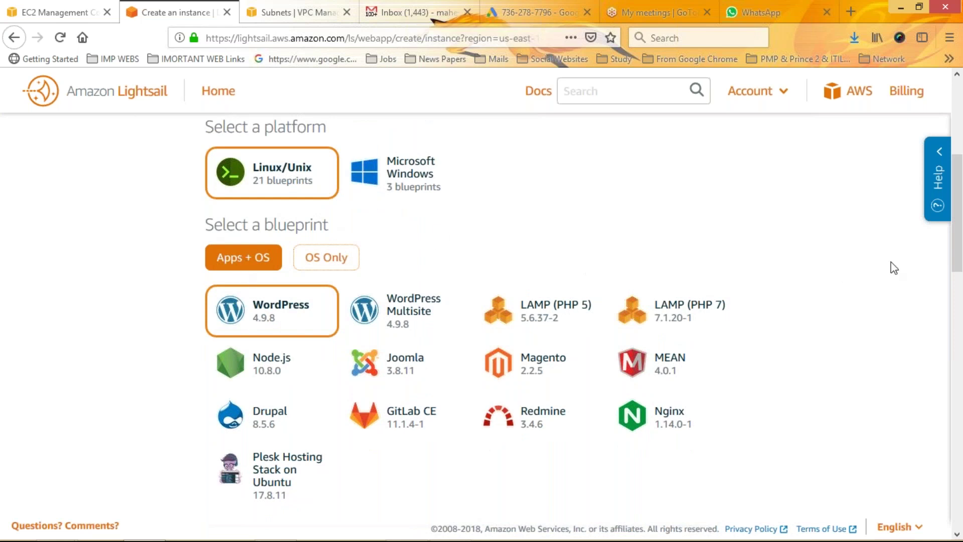
{"action": "left_click_drag", "start_coordinate": [959, 245], "coordinate": [961, 439]}
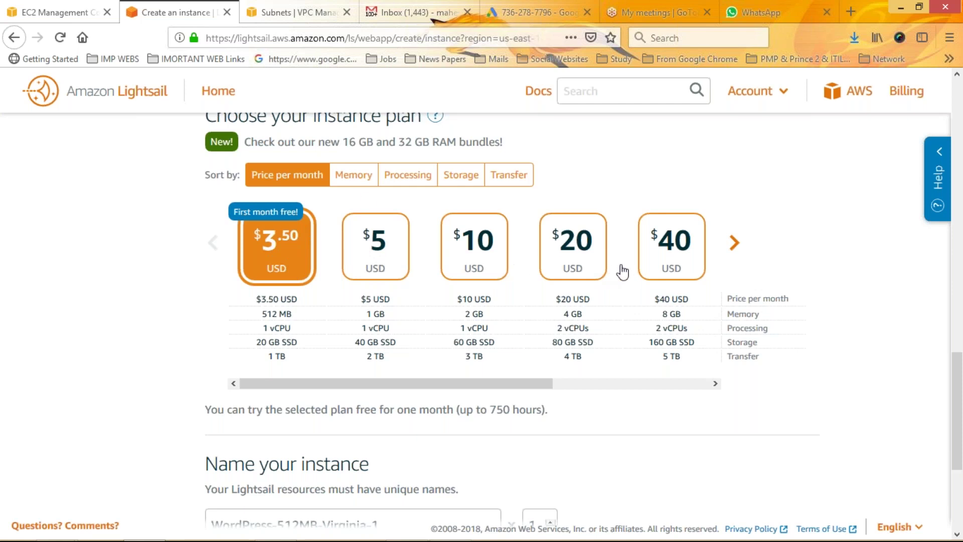
Step: Sort the instance plans by processing, transfer and finally storage, with the $160 USD plan with 640 GB selected
{"action": "left_click", "coordinate": [405, 176]}
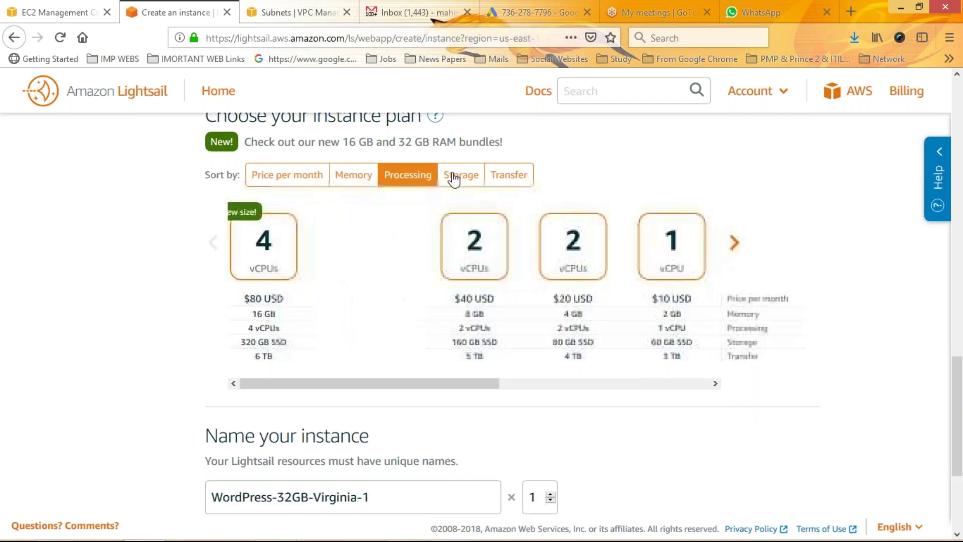
{"action": "left_click", "coordinate": [504, 176]}
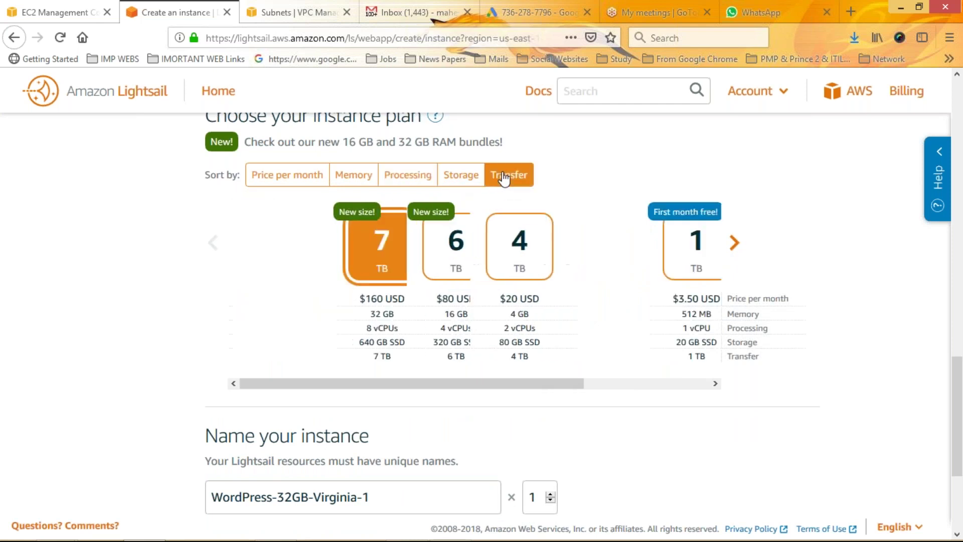
{"action": "left_click", "coordinate": [462, 183]}
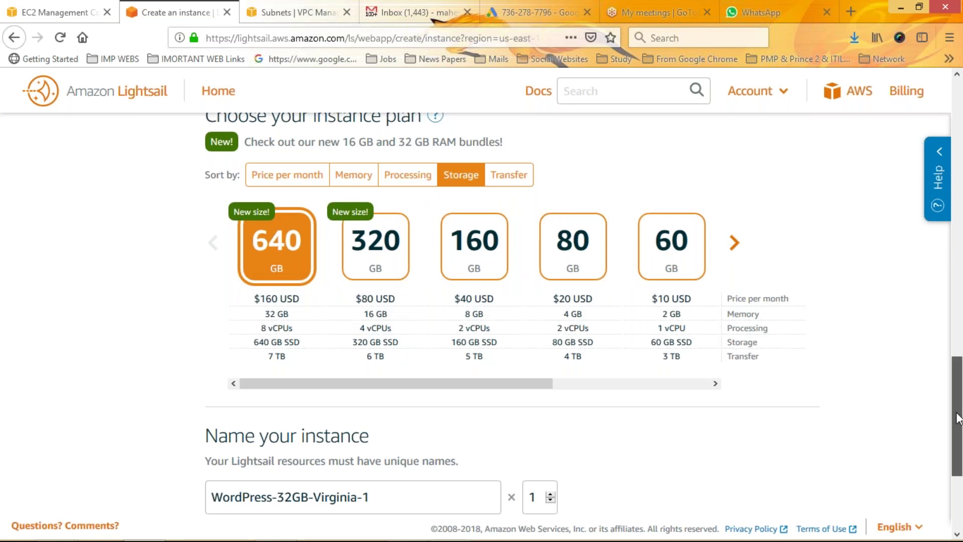
Step: Create a single WordPress instance with the suggested name, trying the quantity setting and returning it to 1
{"action": "scroll", "coordinate": [958, 419], "scroll_direction": "down", "scroll_amount": 3}
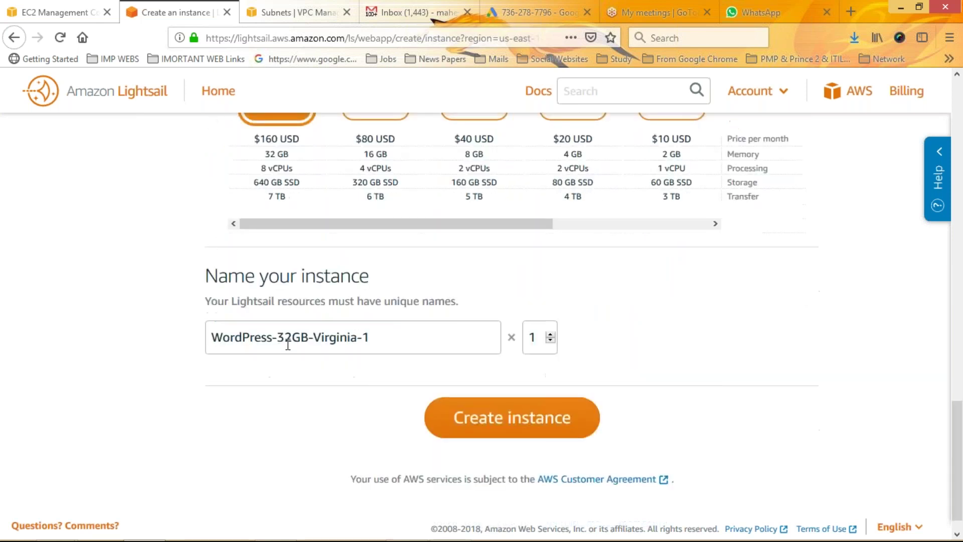
{"action": "left_click", "coordinate": [550, 334]}
{"action": "left_click", "coordinate": [550, 334]}
{"action": "left_click", "coordinate": [550, 340]}
{"action": "left_click", "coordinate": [550, 340]}
{"action": "left_click", "coordinate": [483, 417]}
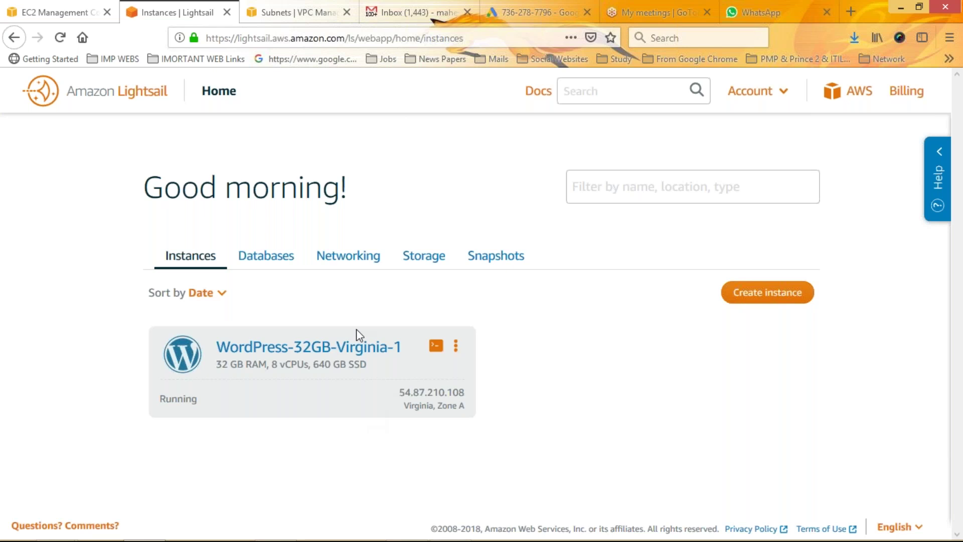
Step: Try twice to connect to the WordPress-32GB-Virginia-1 instance in the browser terminal, requesting a reconnection and closing the terminal each time
{"action": "left_click", "coordinate": [435, 349]}
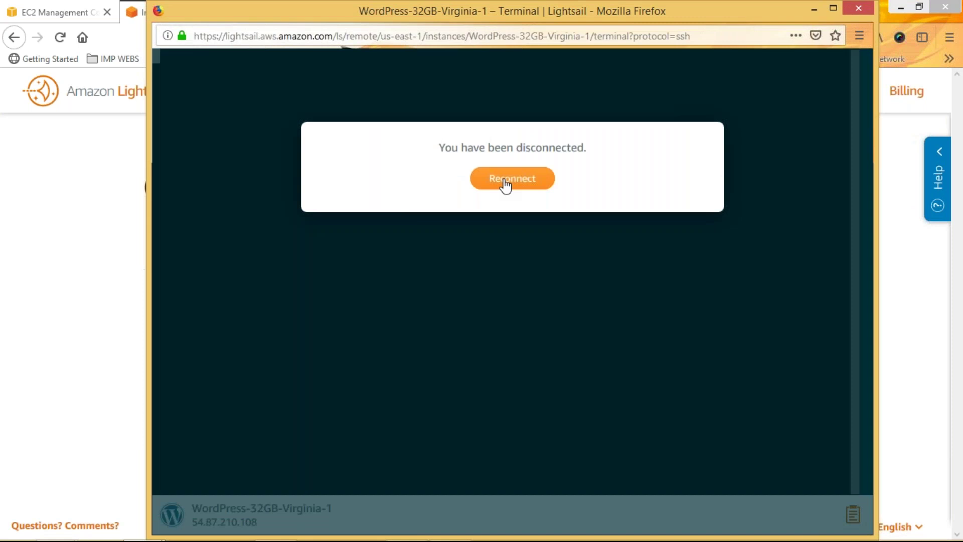
{"action": "left_click", "coordinate": [506, 184]}
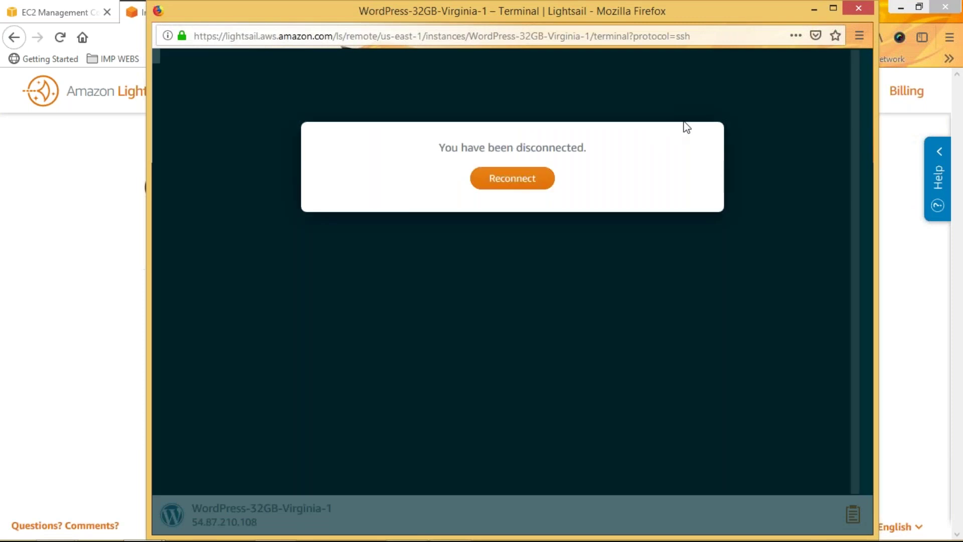
{"action": "left_click", "coordinate": [859, 8]}
{"action": "left_click", "coordinate": [456, 346]}
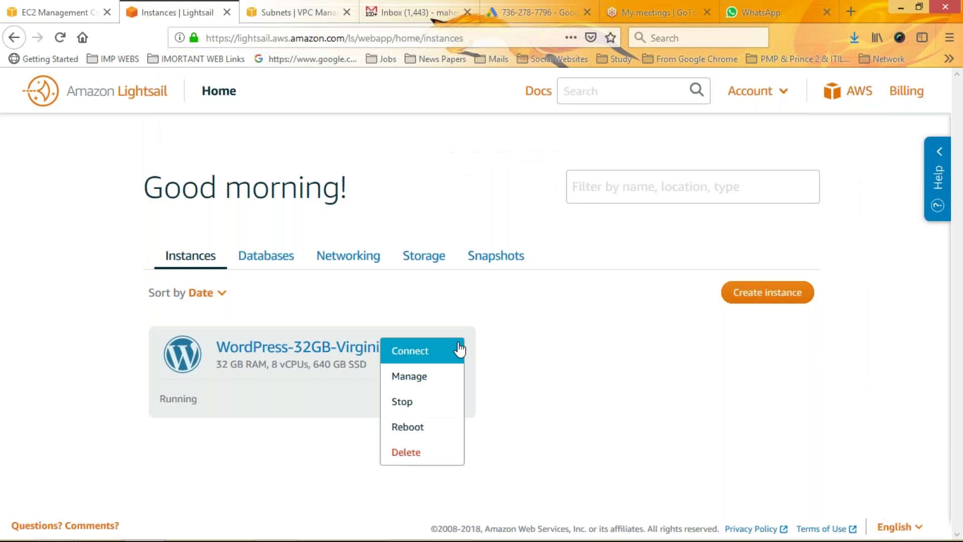
{"action": "left_click", "coordinate": [420, 375]}
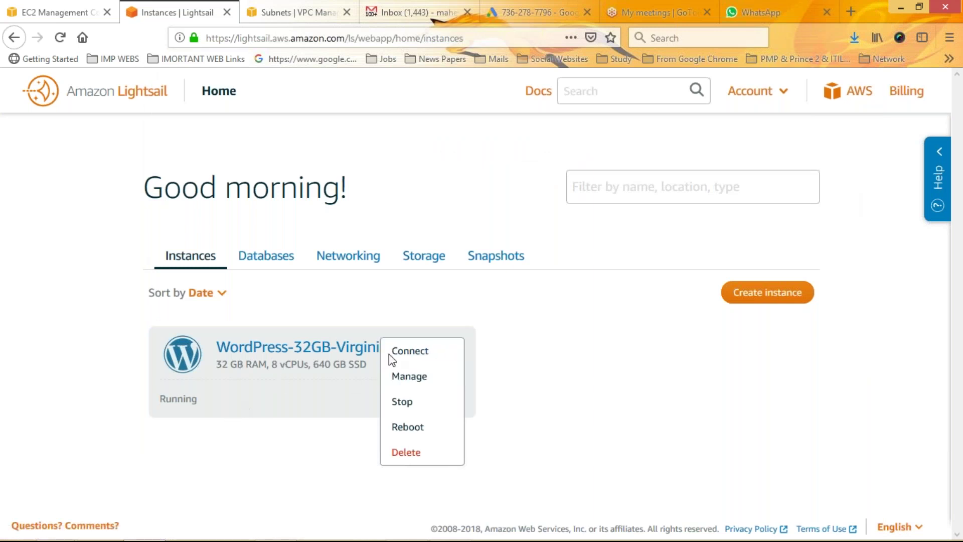
{"action": "left_click", "coordinate": [419, 356]}
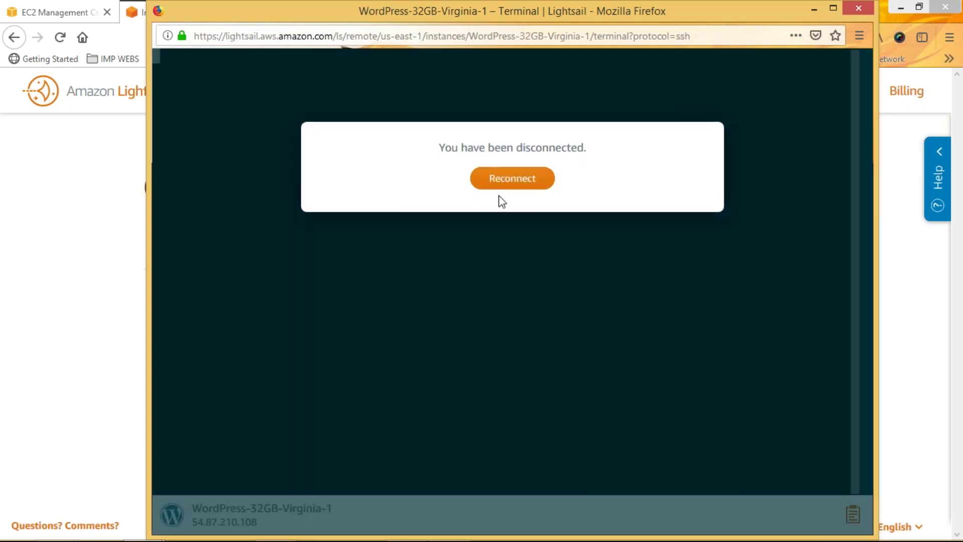
{"action": "left_click", "coordinate": [511, 180]}
{"action": "left_click", "coordinate": [859, 10]}
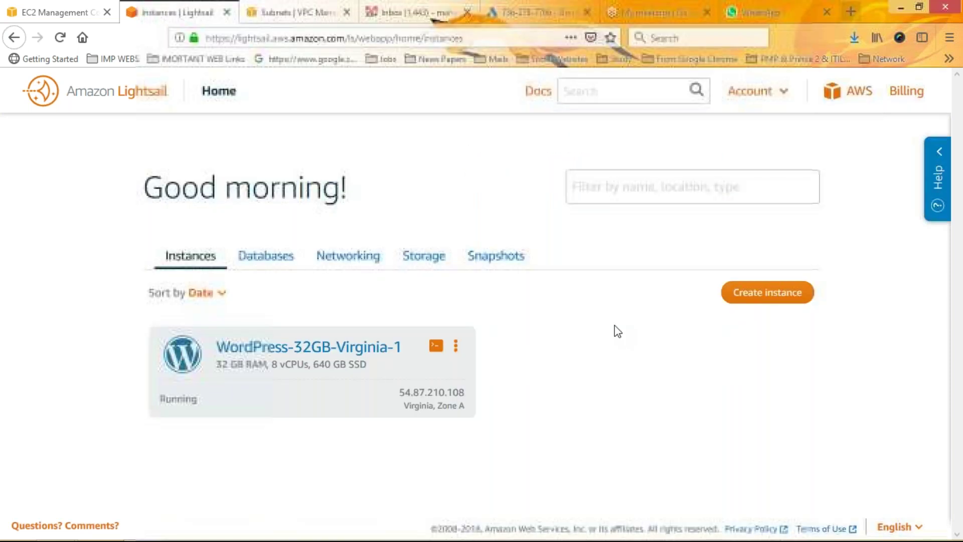
Step: Stop the WordPress-32GB-Virginia-1 instance
{"action": "left_click", "coordinate": [456, 345]}
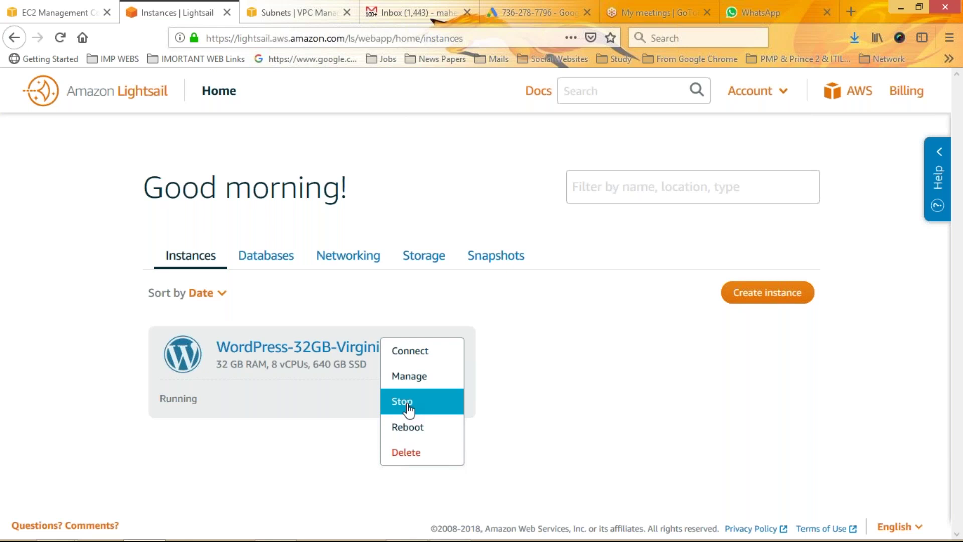
{"action": "left_click", "coordinate": [408, 405]}
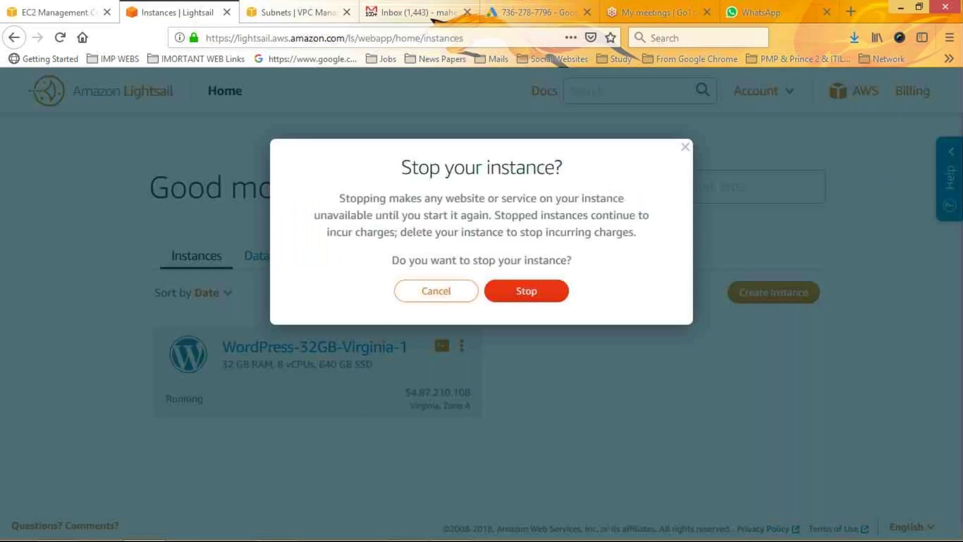
{"action": "left_click", "coordinate": [525, 296]}
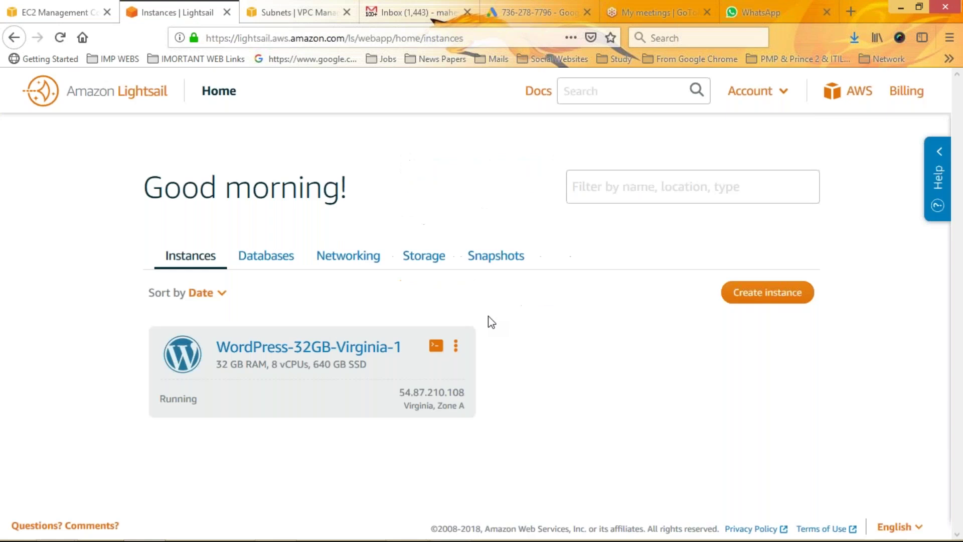
Step: Try to delete the WordPress-32GB-Virginia-1 instance
{"action": "left_click", "coordinate": [456, 347]}
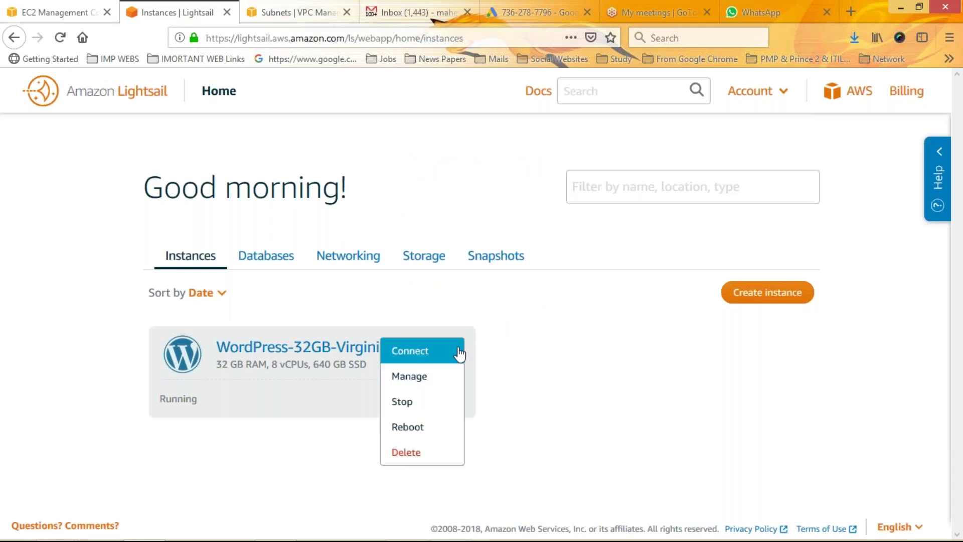
{"action": "left_click", "coordinate": [414, 453]}
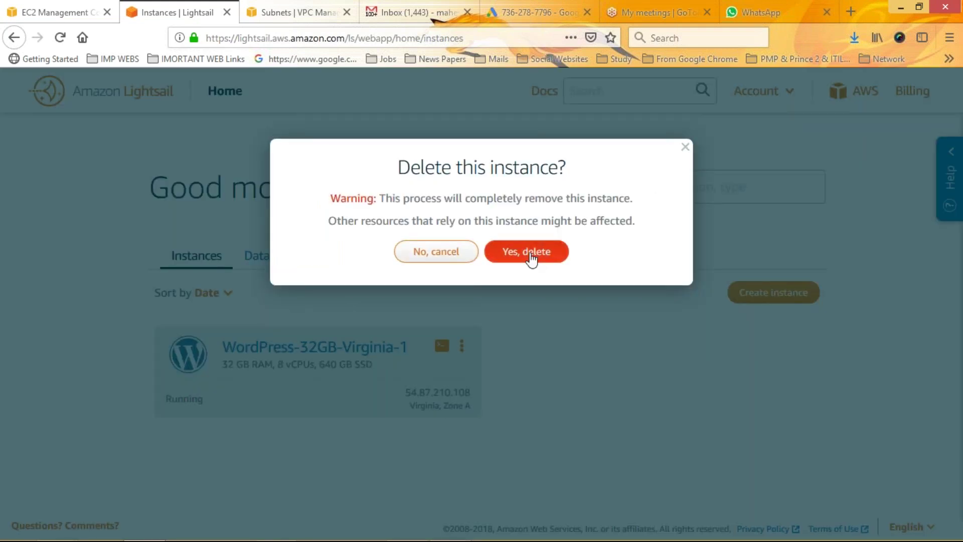
{"action": "left_click", "coordinate": [526, 270]}
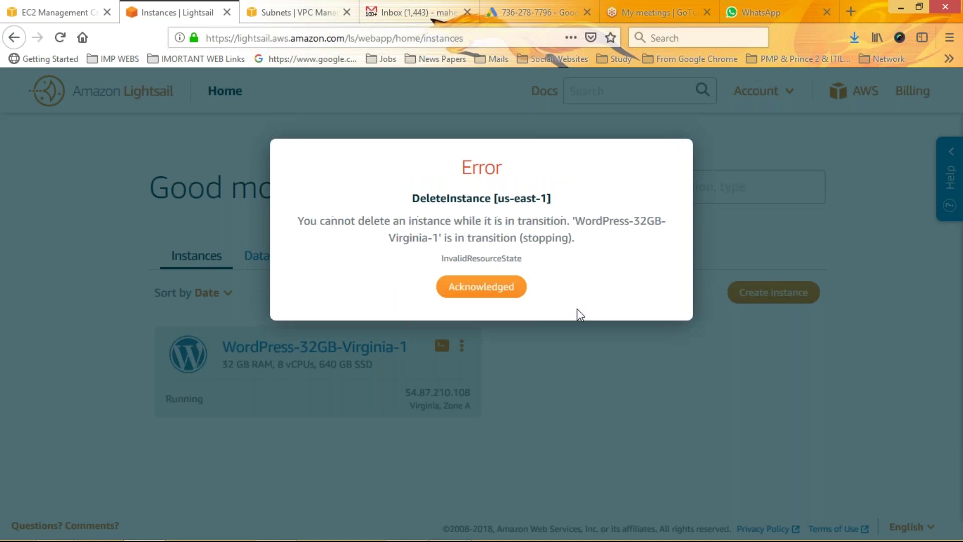
{"action": "left_click", "coordinate": [495, 289]}
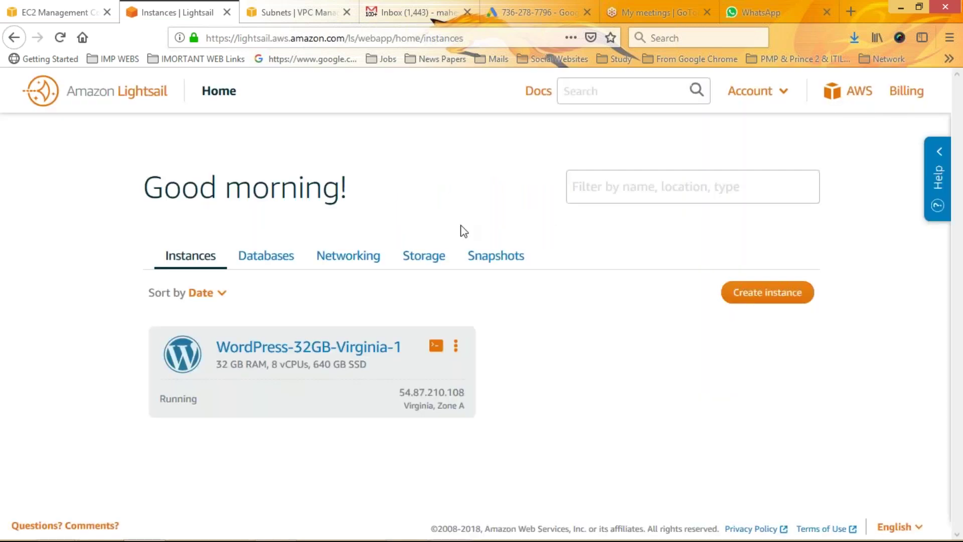
Step: Return to the AWS console, open the Lambda compute service, and review its sample code, related services, use cases and pricing
{"action": "left_click", "coordinate": [65, 7]}
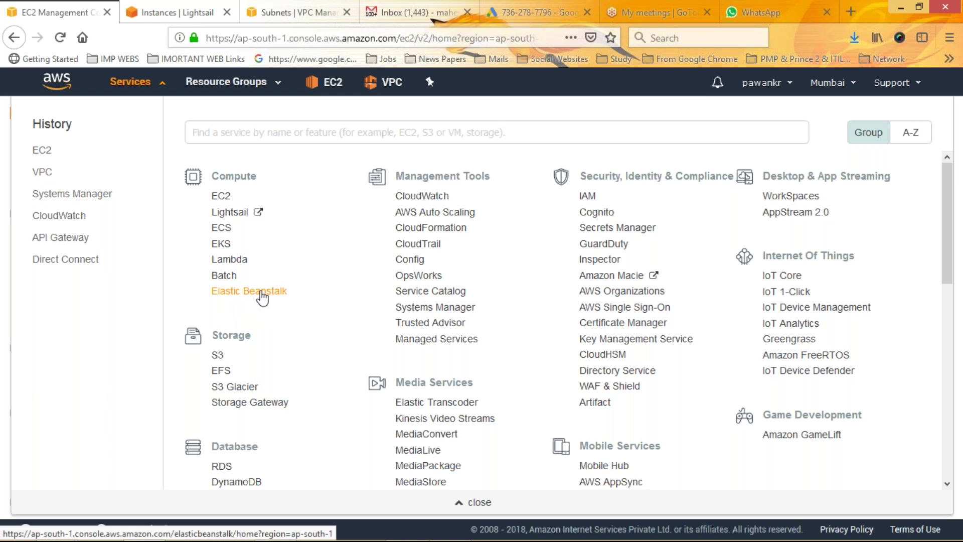
{"action": "left_click", "coordinate": [232, 261]}
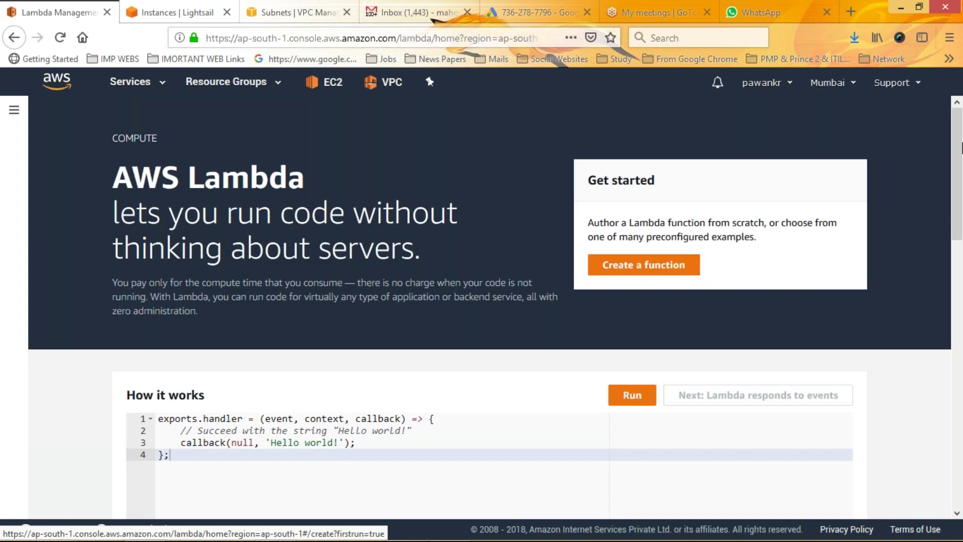
{"action": "scroll", "coordinate": [958, 198], "scroll_direction": "down", "scroll_amount": 3}
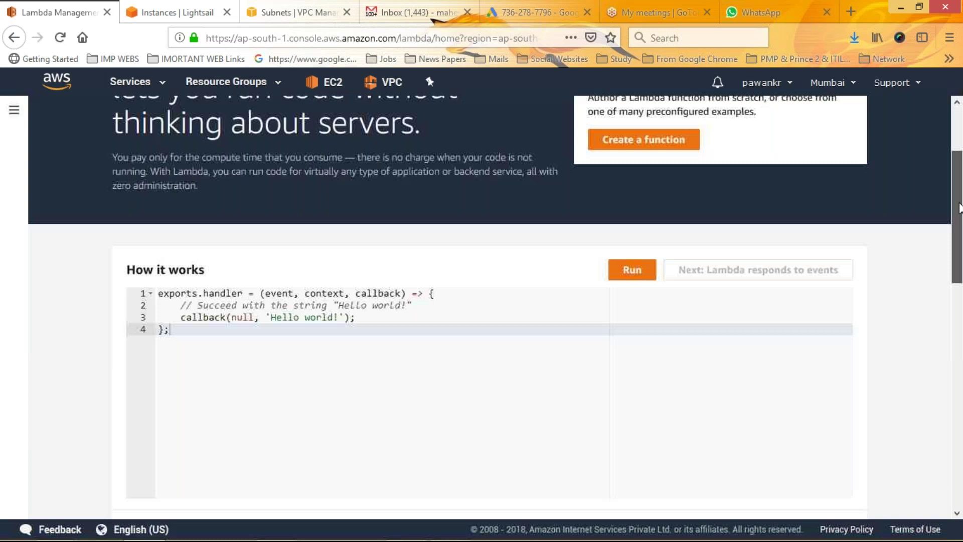
{"action": "scroll", "coordinate": [959, 207], "scroll_direction": "down", "scroll_amount": 1}
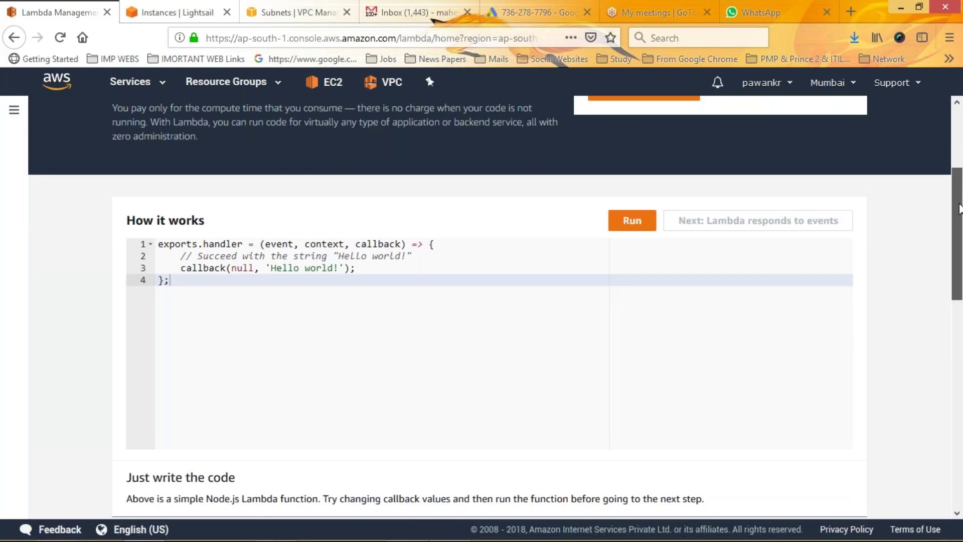
{"action": "left_click_drag", "start_coordinate": [959, 208], "coordinate": [960, 332]}
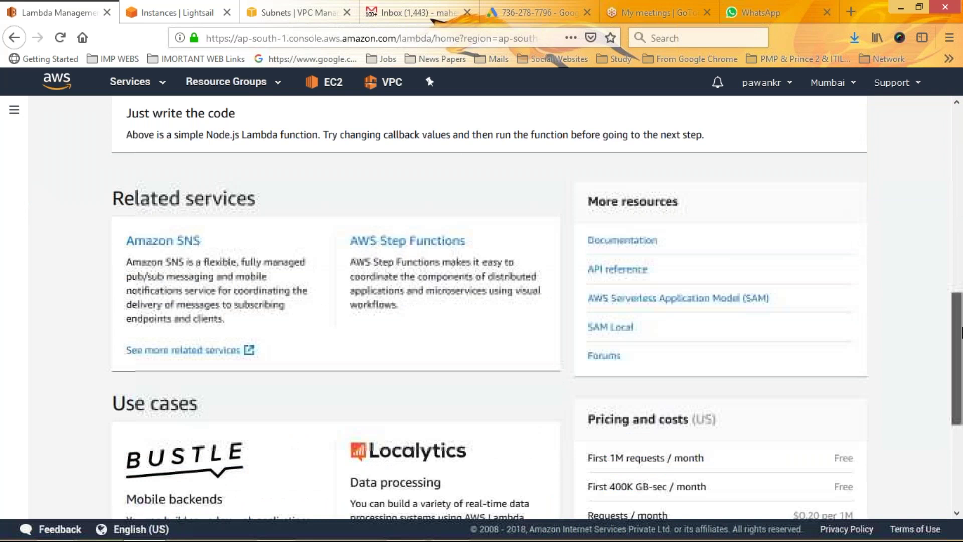
{"action": "scroll", "coordinate": [961, 343], "scroll_direction": "down", "scroll_amount": 4}
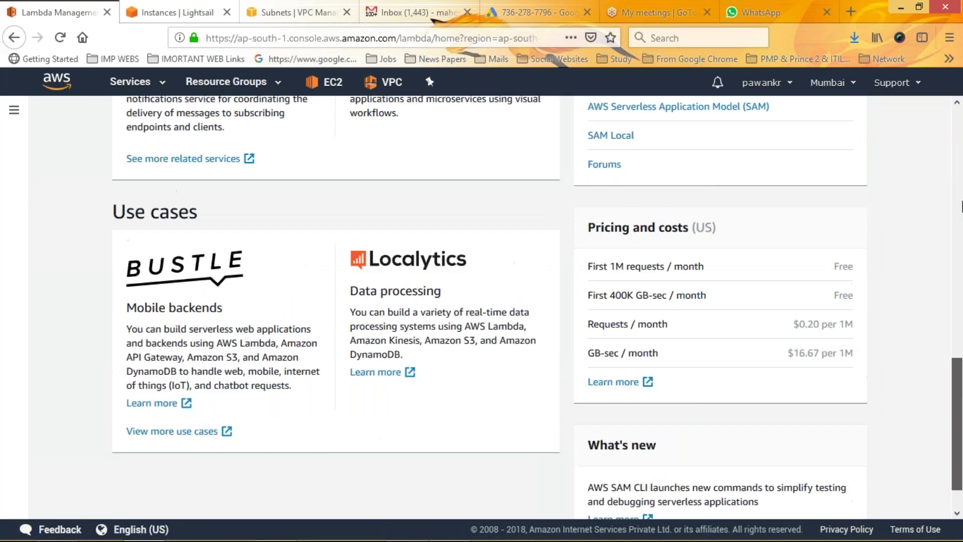
{"action": "scroll", "coordinate": [961, 206], "scroll_direction": "up", "scroll_amount": 10}
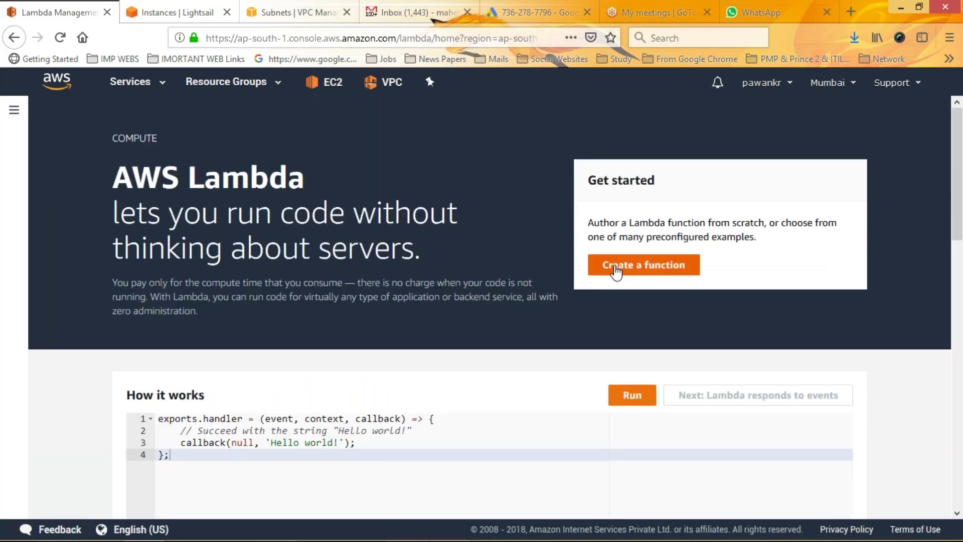
Step: Start creating a Lambda function authored from scratch and name it test
{"action": "left_click", "coordinate": [616, 271]}
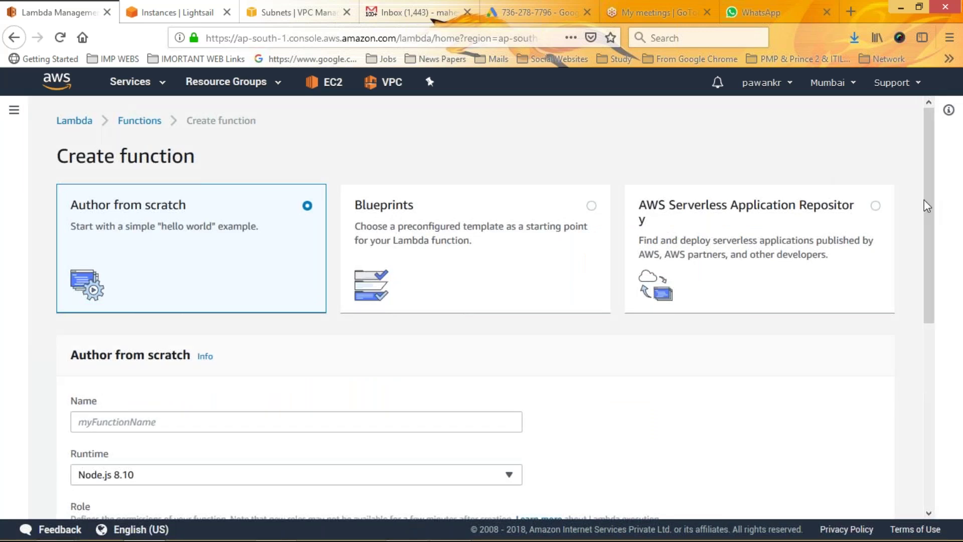
{"action": "scroll", "coordinate": [928, 251], "scroll_direction": "down", "scroll_amount": 3}
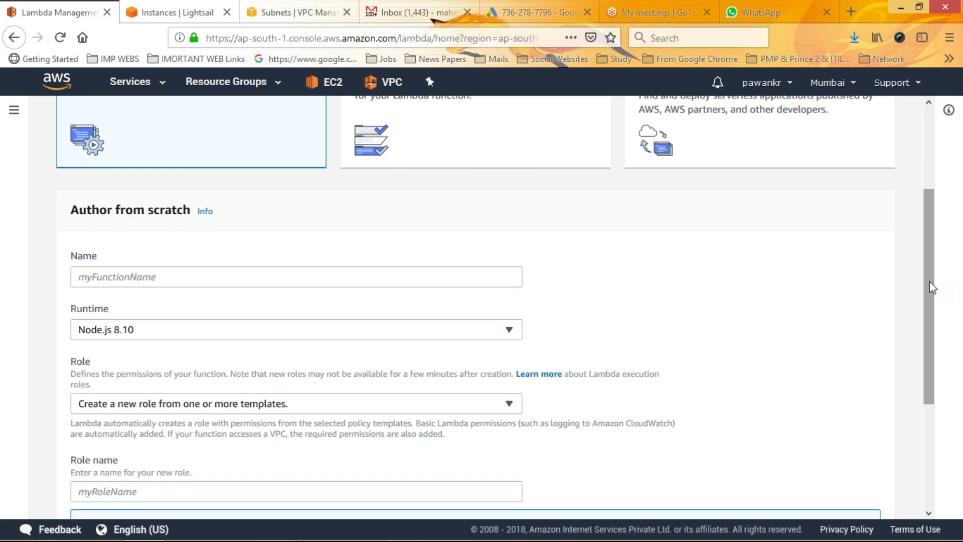
{"action": "mouse_move", "coordinate": [929, 281]}
{"action": "left_mouse_down"}
{"action": "mouse_move", "coordinate": [937, 395]}
{"action": "mouse_move", "coordinate": [931, 271]}
{"action": "left_mouse_up"}
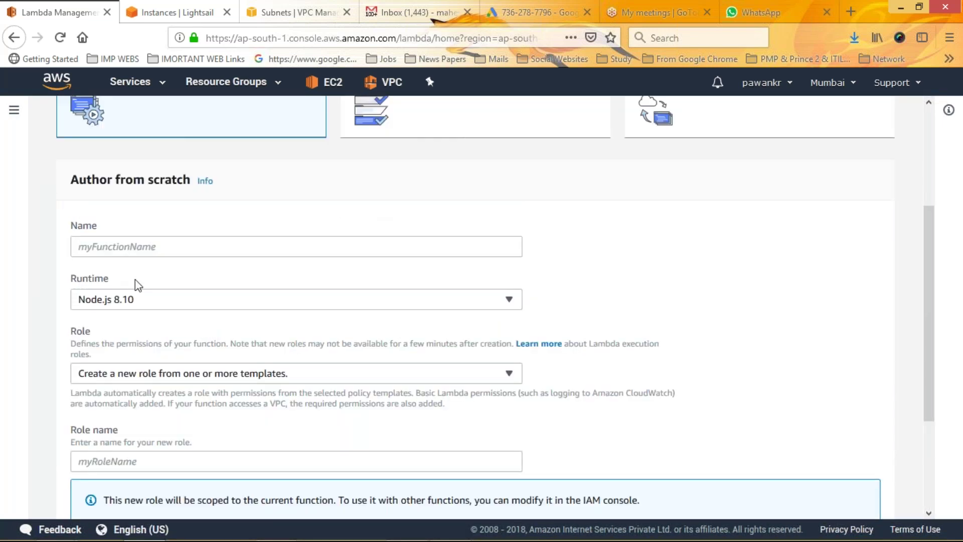
{"action": "left_click", "coordinate": [160, 242]}
{"action": "type", "text": "test"}
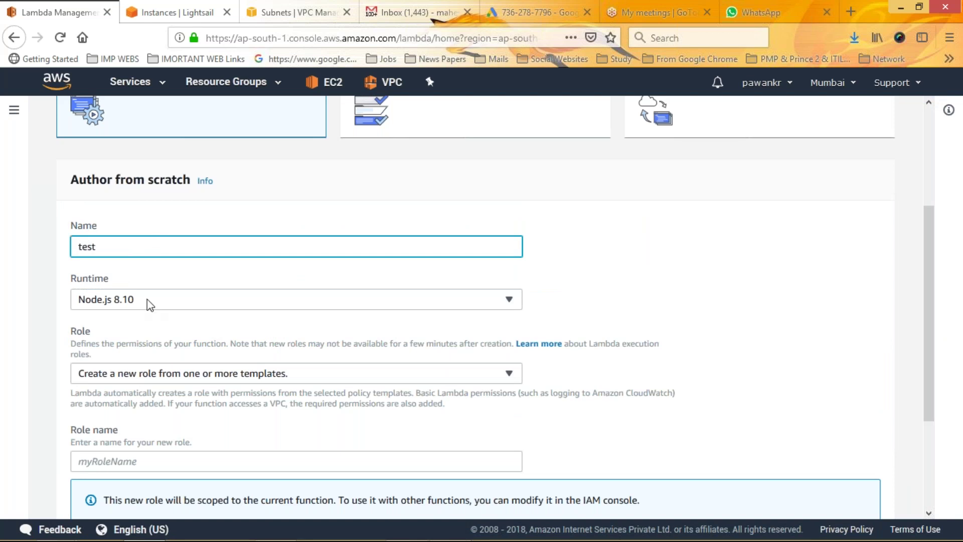
Step: Look through the runtimes available for the Lambda function, keeping Node.js 8.10
{"action": "left_click", "coordinate": [146, 299]}
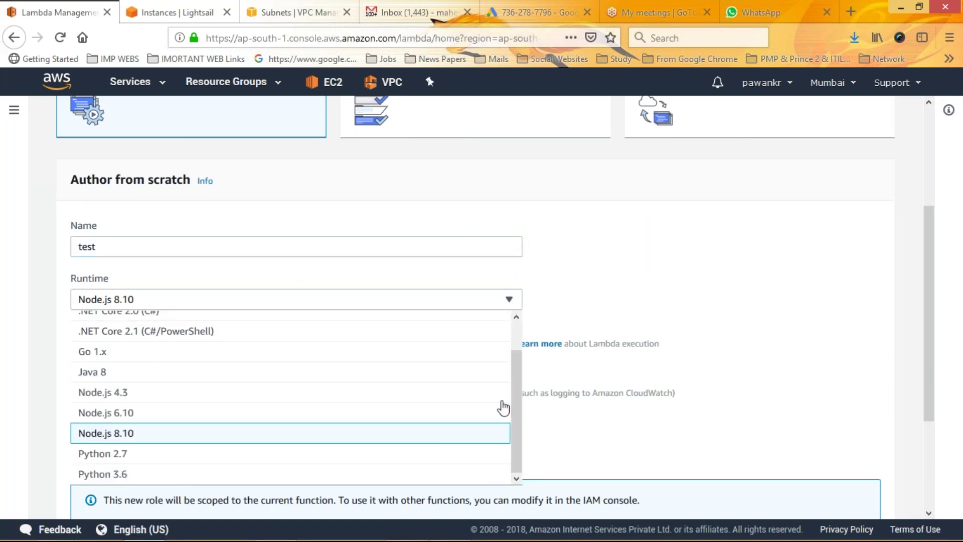
{"action": "scroll", "coordinate": [515, 388], "scroll_direction": "up", "scroll_amount": 1}
{"action": "scroll", "coordinate": [515, 389], "scroll_direction": "down", "scroll_amount": 1}
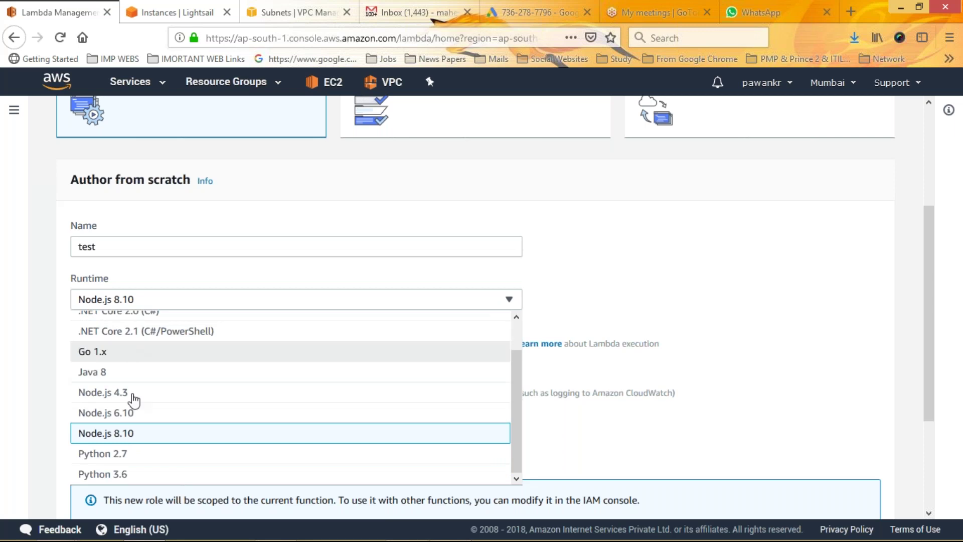
{"action": "left_click", "coordinate": [646, 267]}
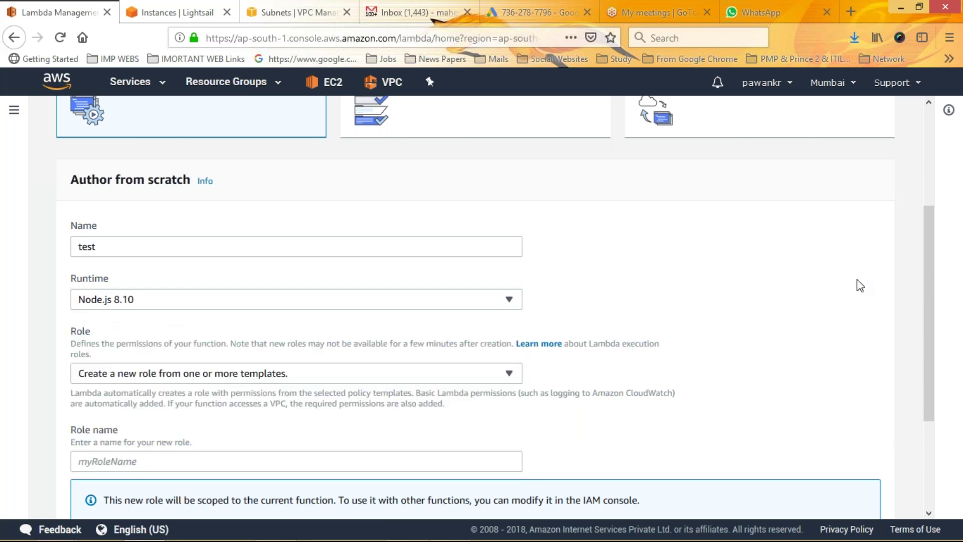
Step: Look through the role options and policy templates offered for the Lambda function, keeping the role setting unchanged
{"action": "left_click", "coordinate": [356, 381]}
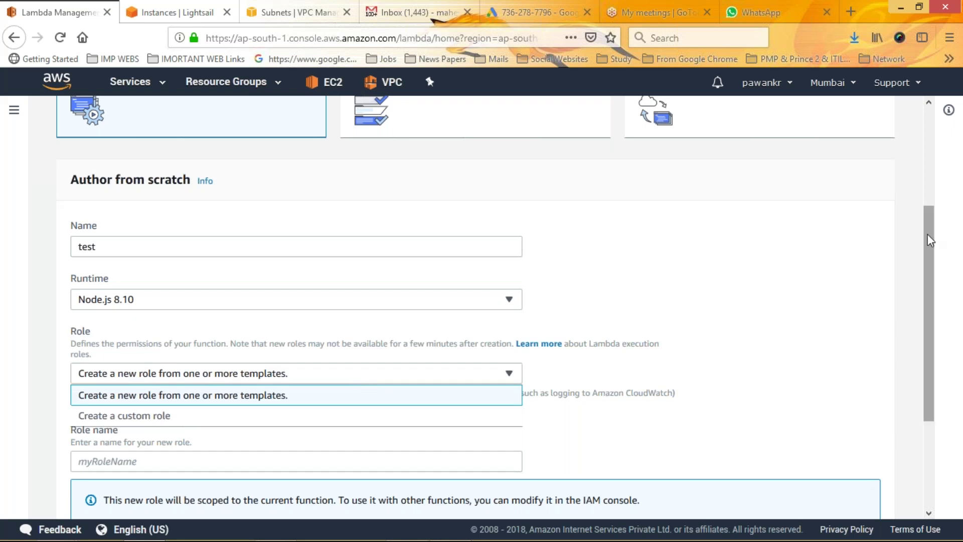
{"action": "left_click", "coordinate": [928, 271]}
{"action": "scroll", "coordinate": [924, 331], "scroll_direction": "down", "scroll_amount": 1}
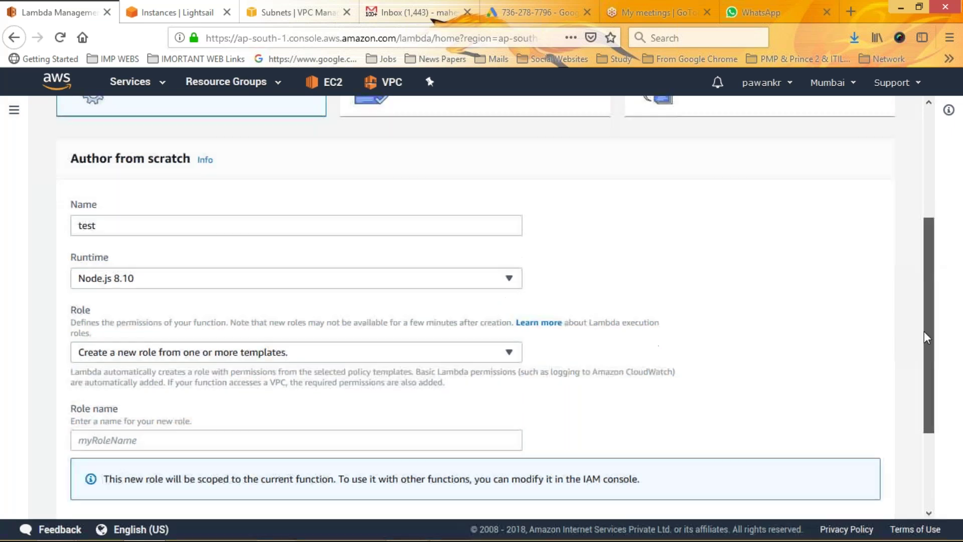
{"action": "scroll", "coordinate": [924, 331], "scroll_direction": "down", "scroll_amount": 3}
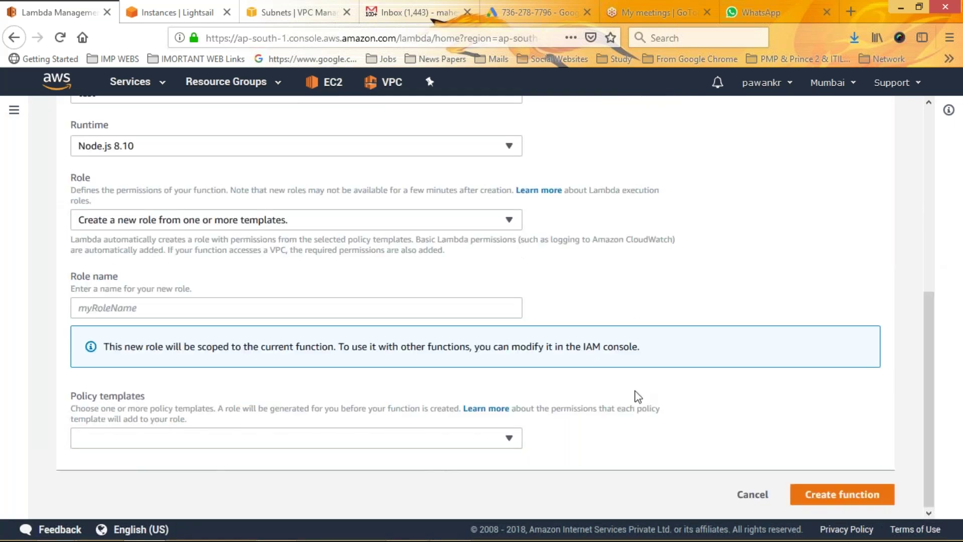
{"action": "left_click", "coordinate": [387, 442]}
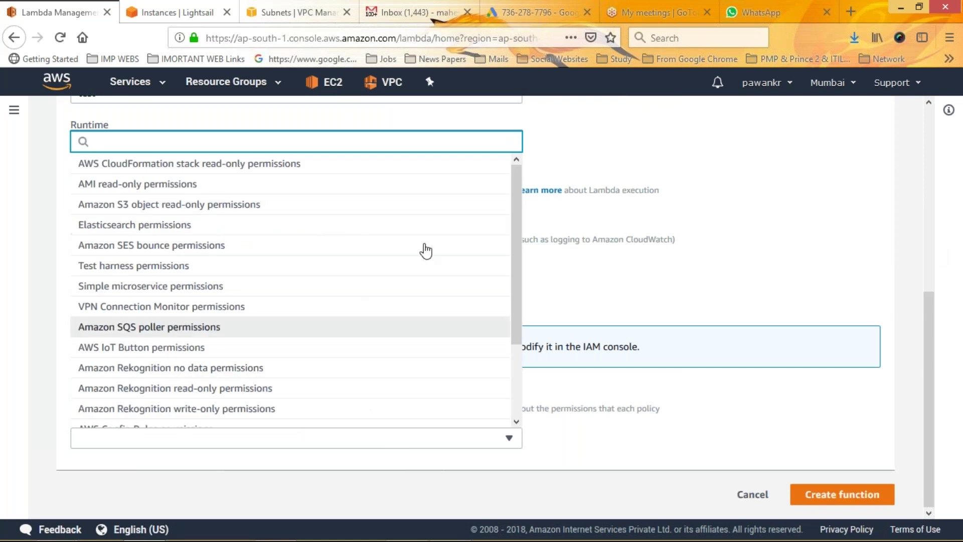
{"action": "left_click", "coordinate": [853, 152]}
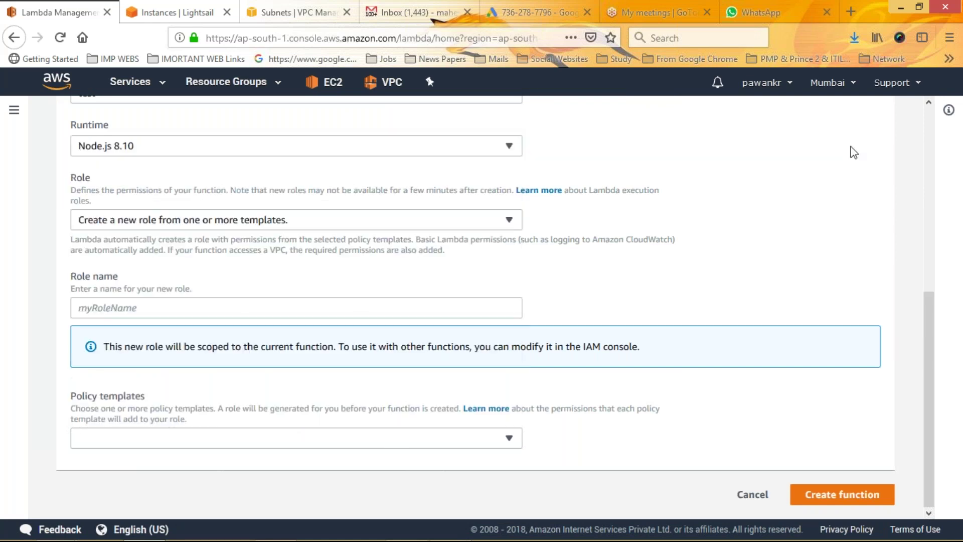
Step: Open the Elastic Beanstalk compute service and read the introduction on its welcome page
{"action": "left_click", "coordinate": [131, 88]}
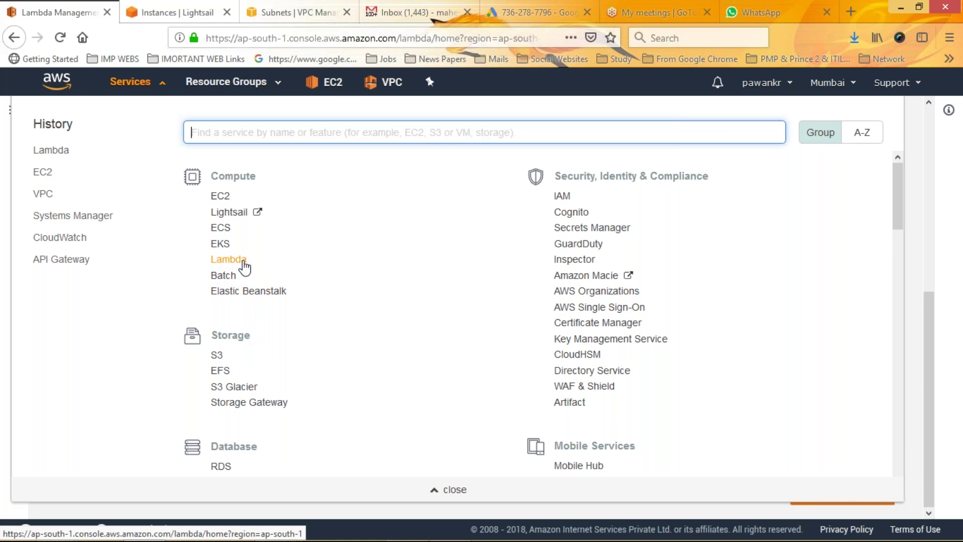
{"action": "left_click", "coordinate": [255, 295]}
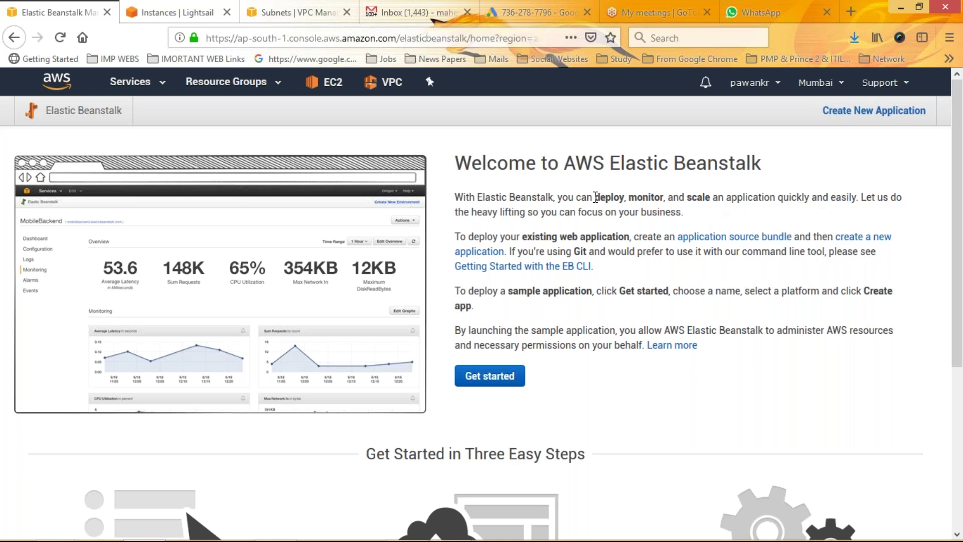
{"action": "double_click", "coordinate": [620, 200]}
{"action": "left_click_drag", "start_coordinate": [630, 202], "coordinate": [683, 214]}
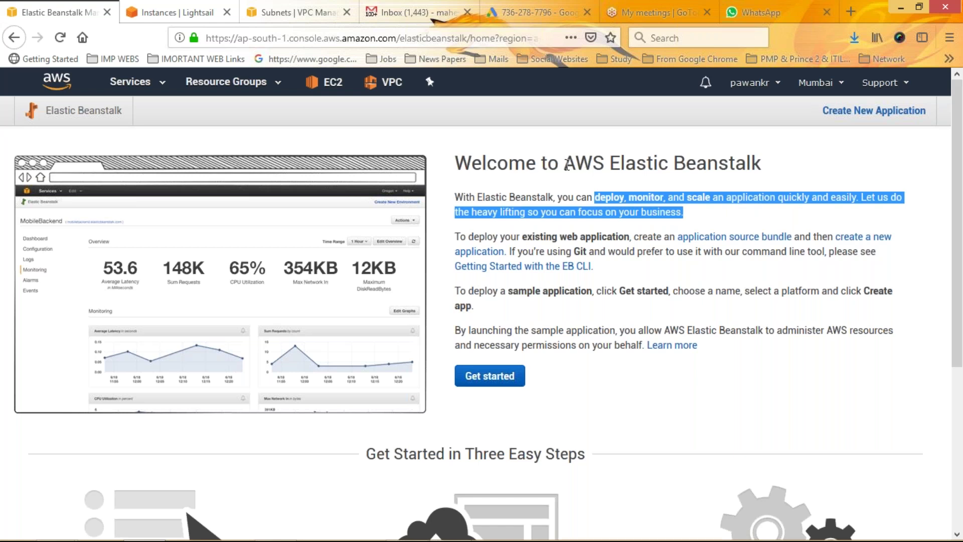
{"action": "left_click_drag", "start_coordinate": [565, 164], "coordinate": [695, 184]}
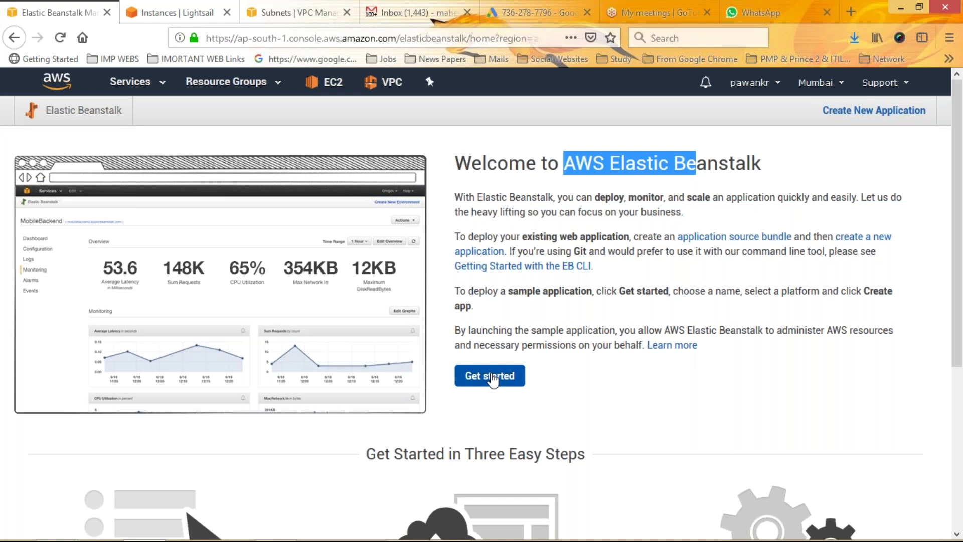
Step: Start creating an Elastic Beanstalk web app named test on the .NET (Windows/IIS) platform
{"action": "left_click", "coordinate": [492, 377]}
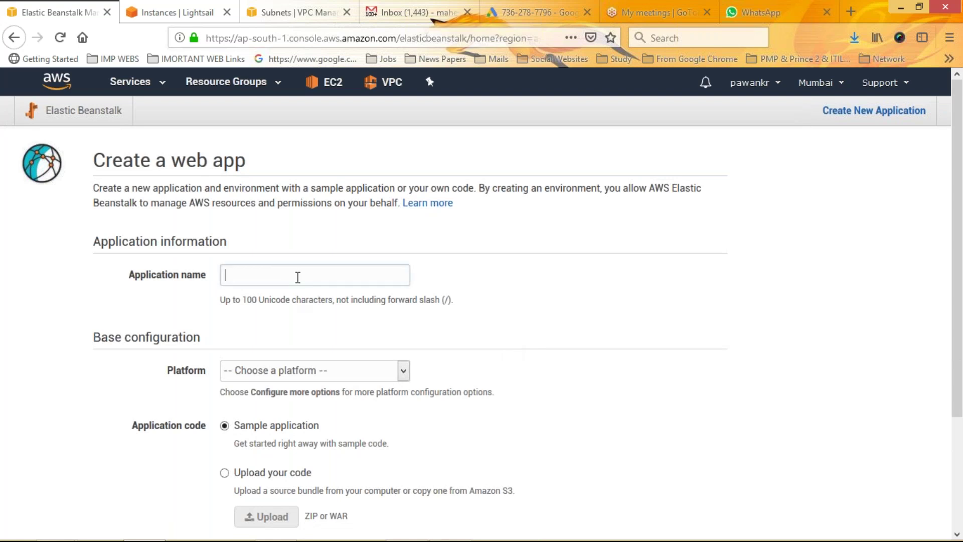
{"action": "type", "text": "test"}
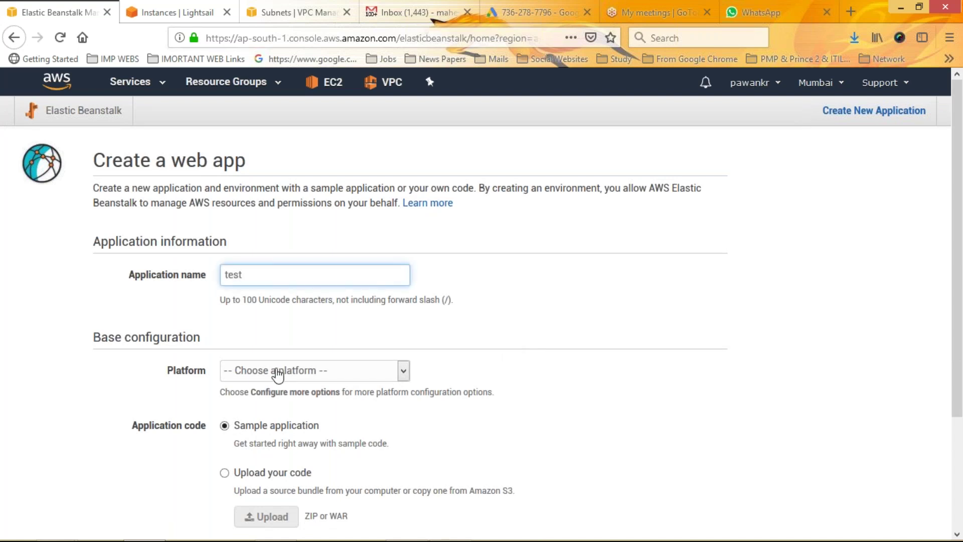
{"action": "left_click", "coordinate": [278, 371]}
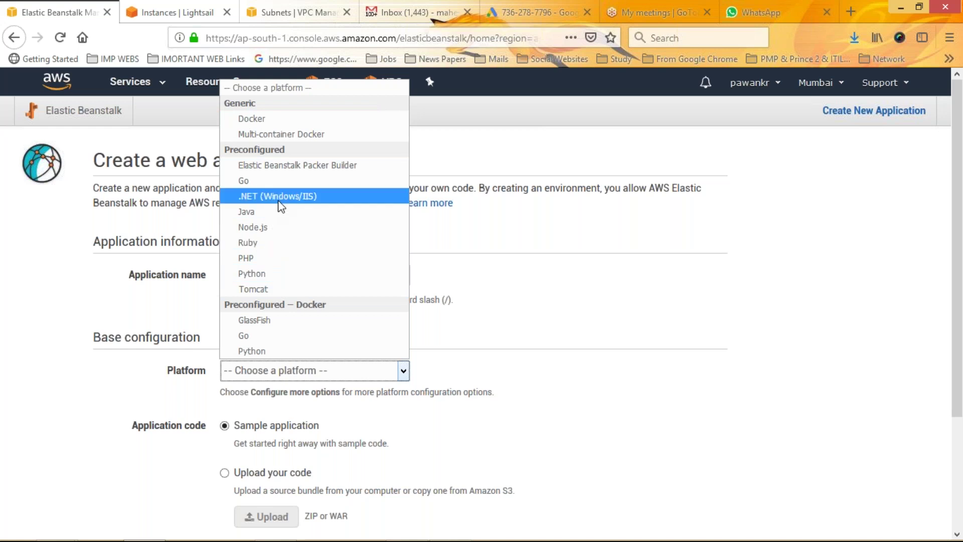
{"action": "key", "text": "Escape"}
{"action": "key", "text": "Down"}
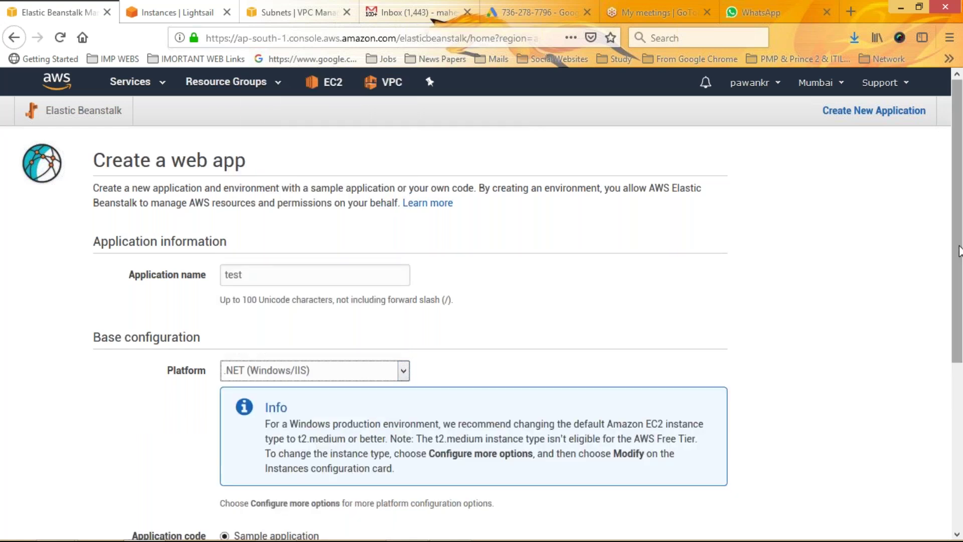
Step: Choose to upload your own application code, review the source upload options without uploading, and return to the welcome page
{"action": "scroll", "coordinate": [958, 360], "scroll_direction": "down", "scroll_amount": 5}
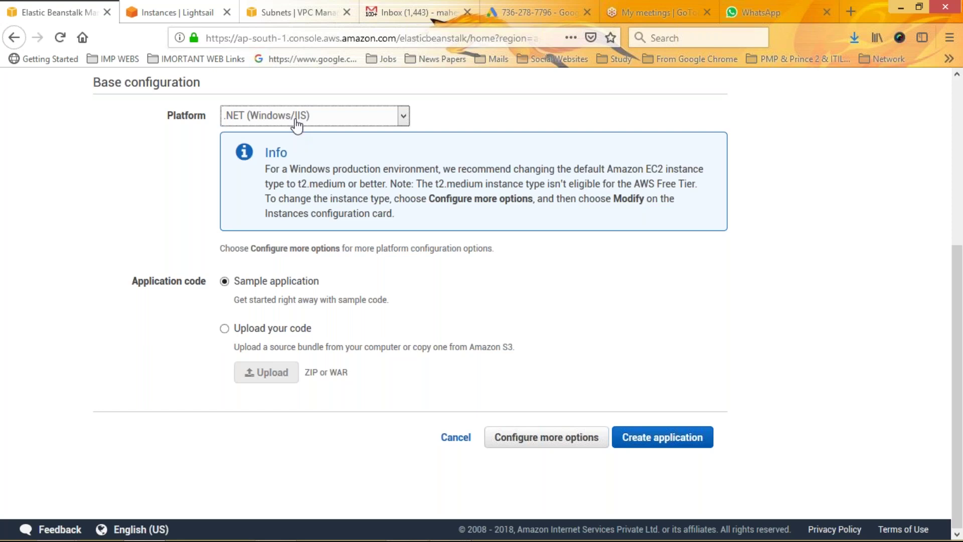
{"action": "left_click", "coordinate": [225, 329]}
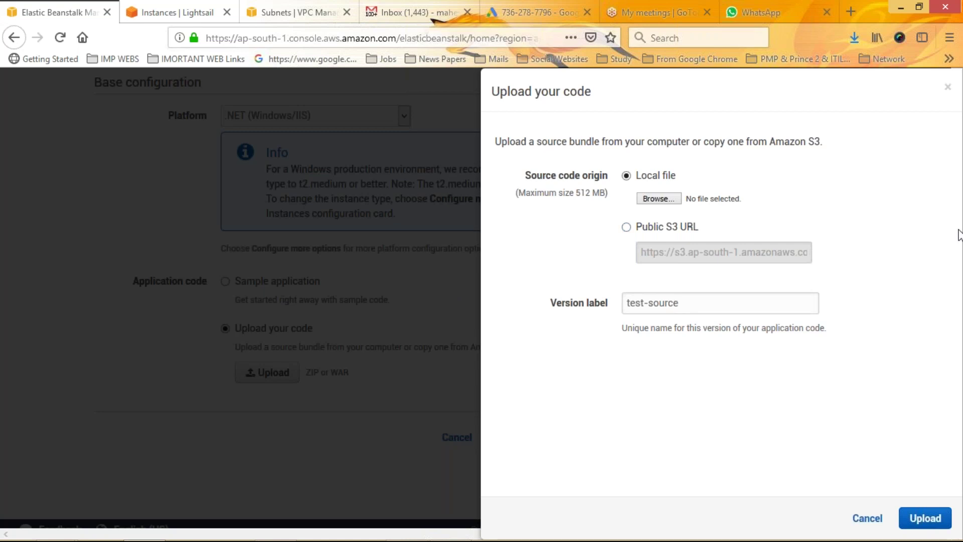
{"action": "left_click", "coordinate": [949, 88]}
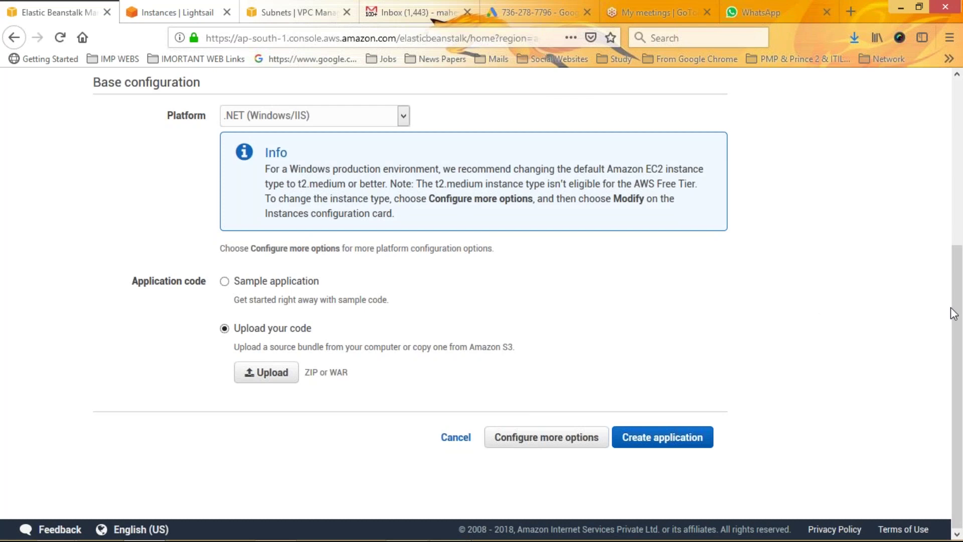
{"action": "scroll", "coordinate": [943, 218], "scroll_direction": "up", "scroll_amount": 5}
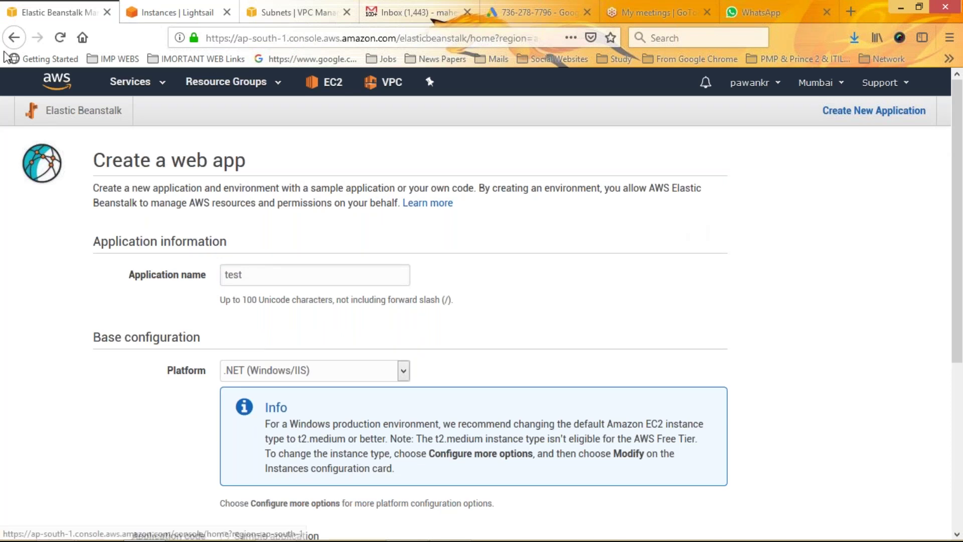
{"action": "left_click", "coordinate": [14, 38]}
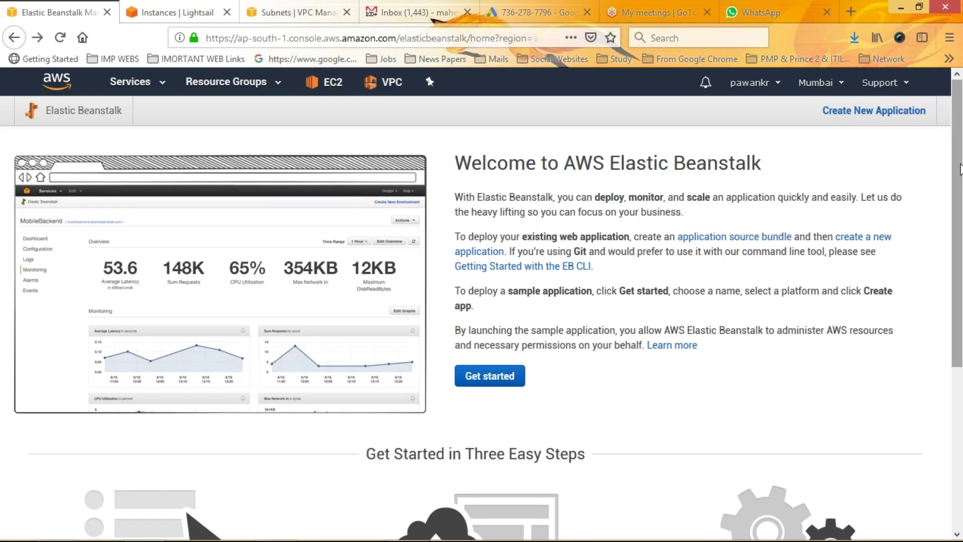
Step: Review the Elastic Beanstalk getting-started overview and create a new application named test with the description test
{"action": "scroll", "coordinate": [960, 257], "scroll_direction": "down", "scroll_amount": 3}
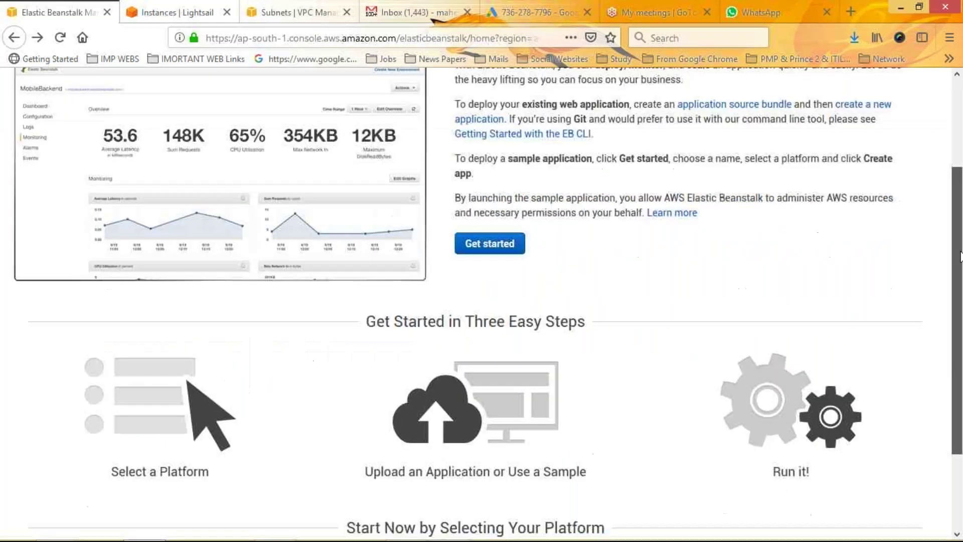
{"action": "left_click_drag", "start_coordinate": [960, 257], "coordinate": [961, 364]}
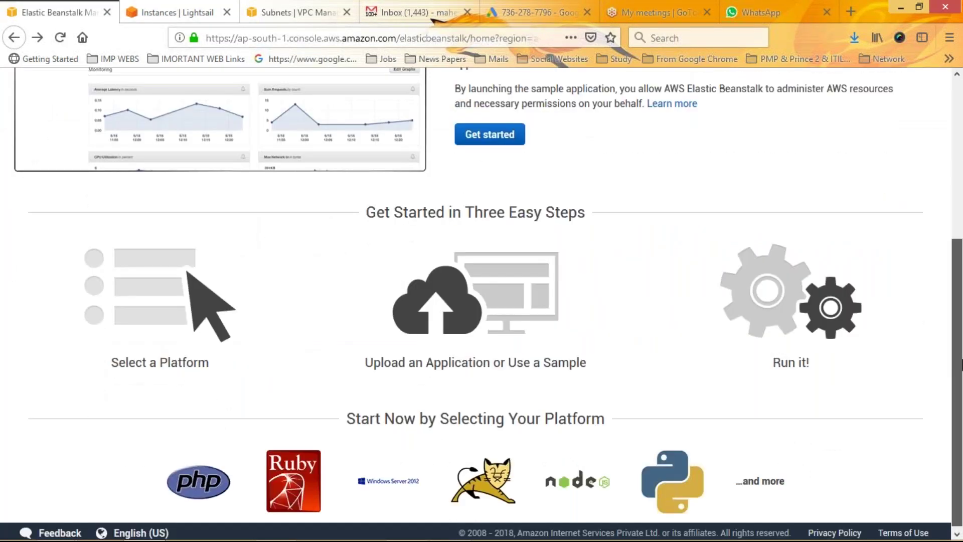
{"action": "left_click_drag", "start_coordinate": [958, 315], "coordinate": [958, 149]}
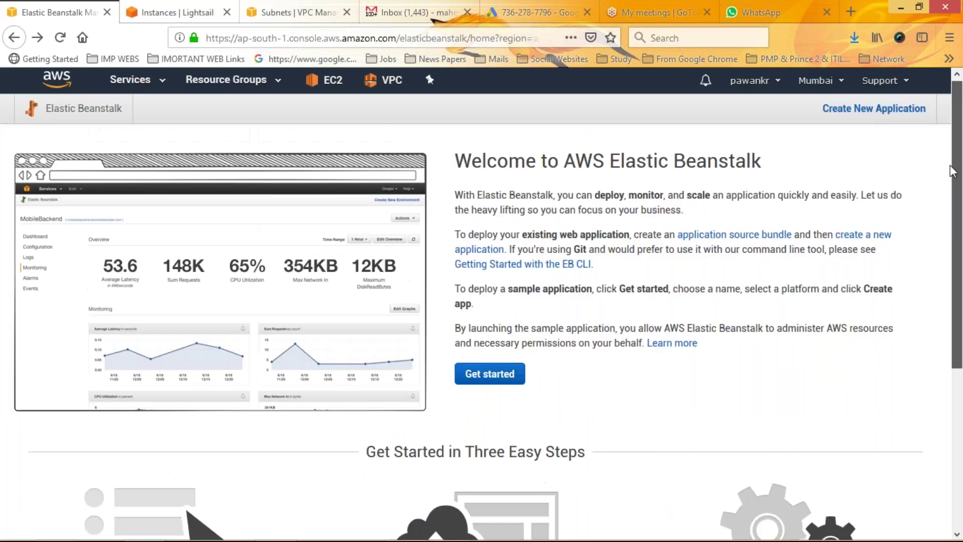
{"action": "left_click", "coordinate": [868, 108]}
{"action": "left_click", "coordinate": [429, 178]}
{"action": "type", "text": "test"}
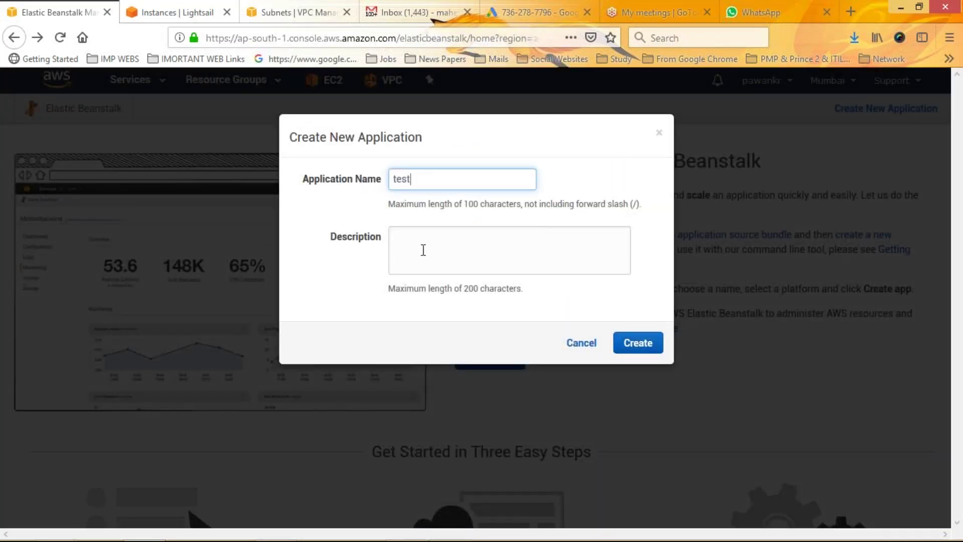
{"action": "left_click", "coordinate": [424, 249]}
{"action": "type", "text": "test"}
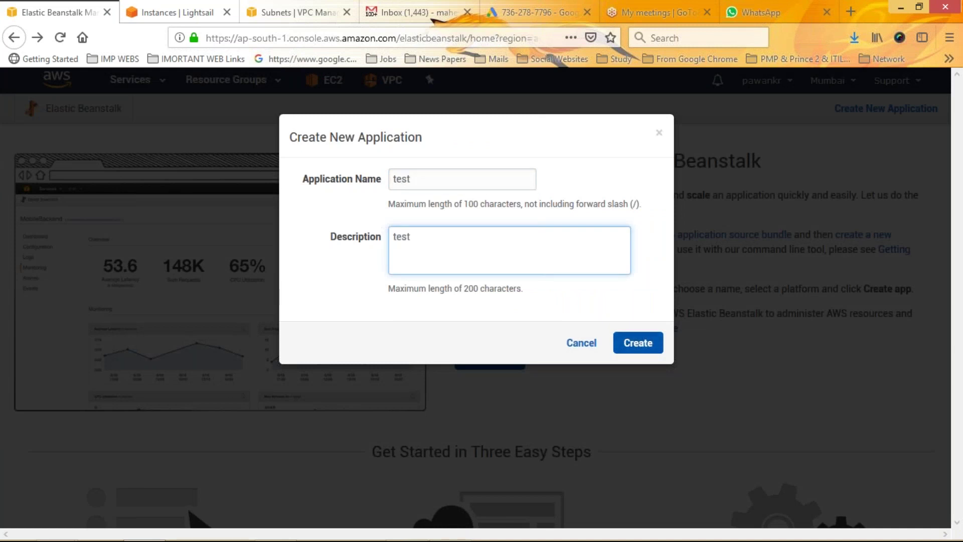
{"action": "left_click", "coordinate": [637, 343]}
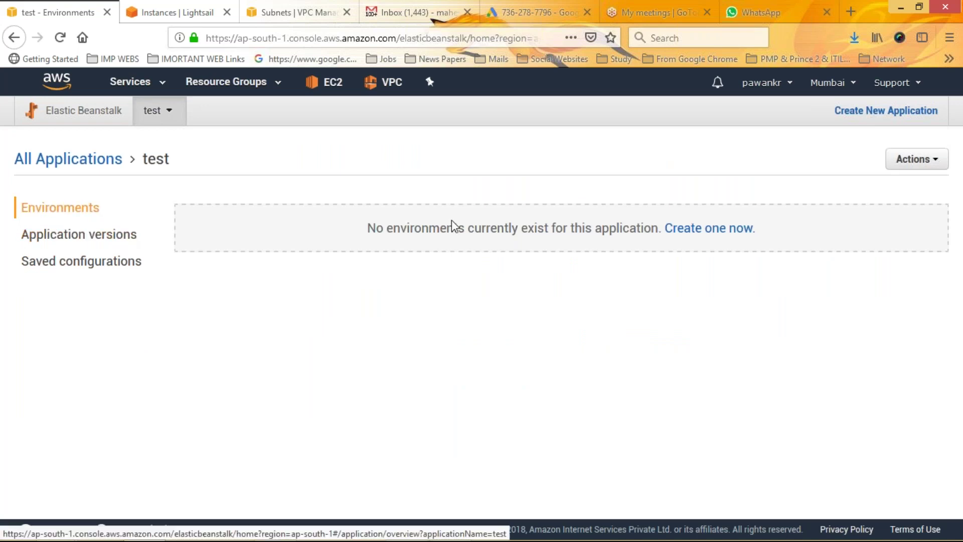
Step: Start a web server environment for the test application, look through its settings and preconfigured platforms, and leave without creating it
{"action": "left_click", "coordinate": [709, 230]}
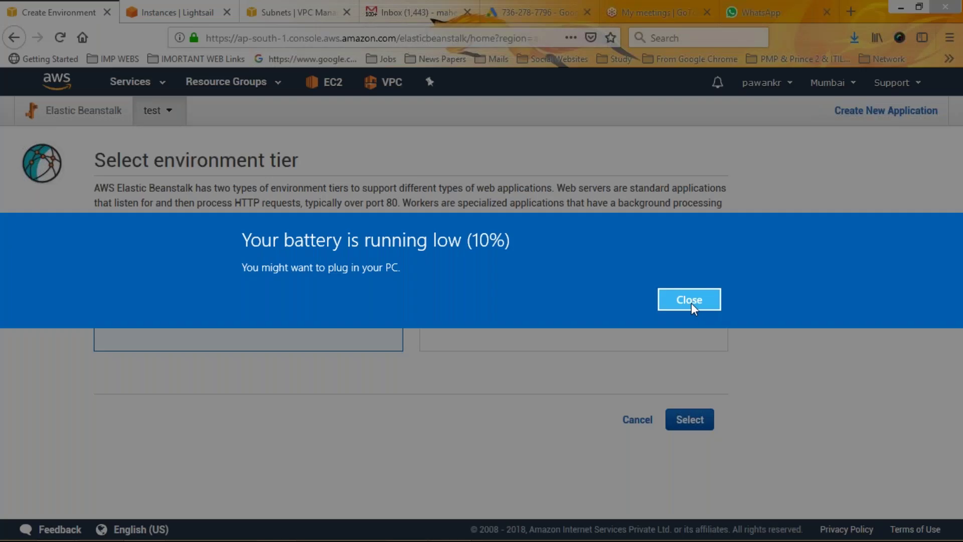
{"action": "left_click", "coordinate": [691, 301]}
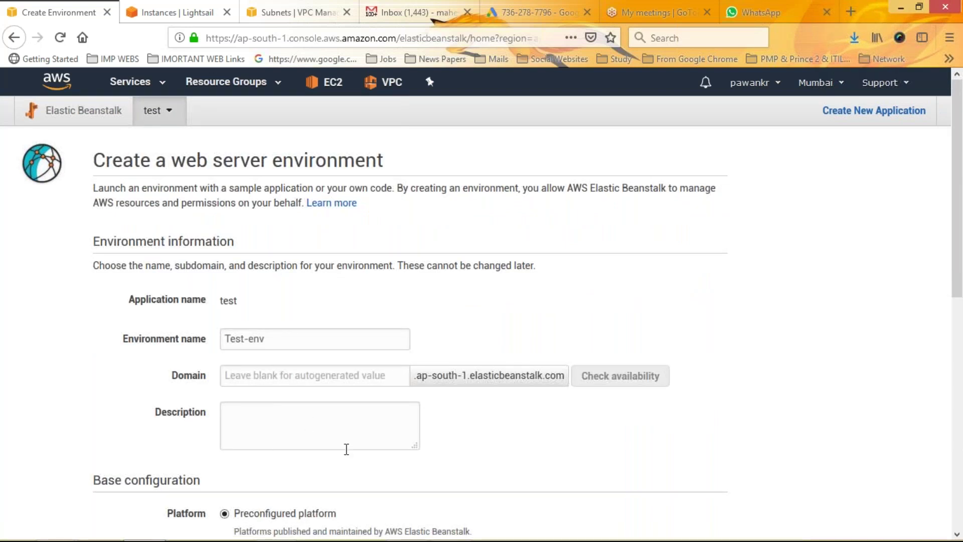
{"action": "left_click_drag", "start_coordinate": [959, 243], "coordinate": [960, 346]}
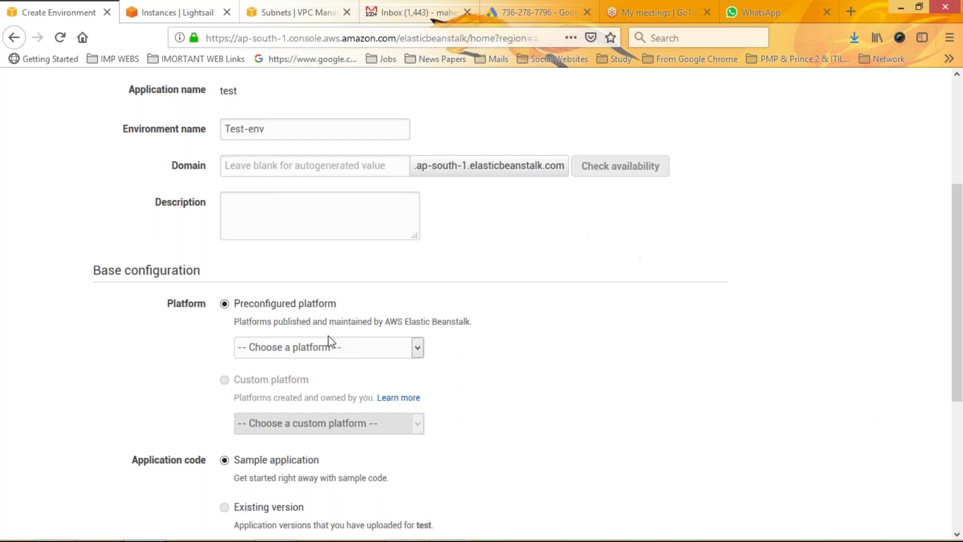
{"action": "left_click", "coordinate": [418, 349]}
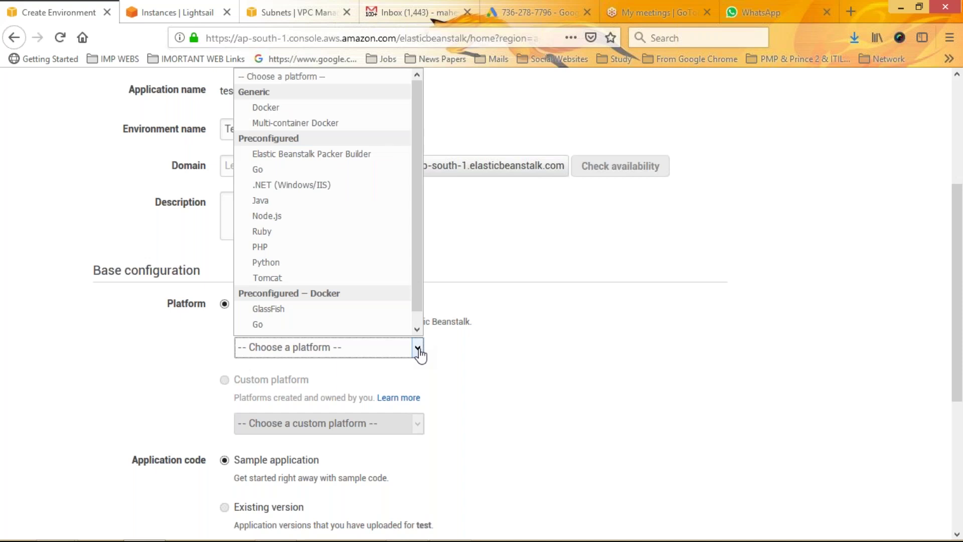
{"action": "left_click", "coordinate": [555, 249]}
{"action": "left_click", "coordinate": [15, 39]}
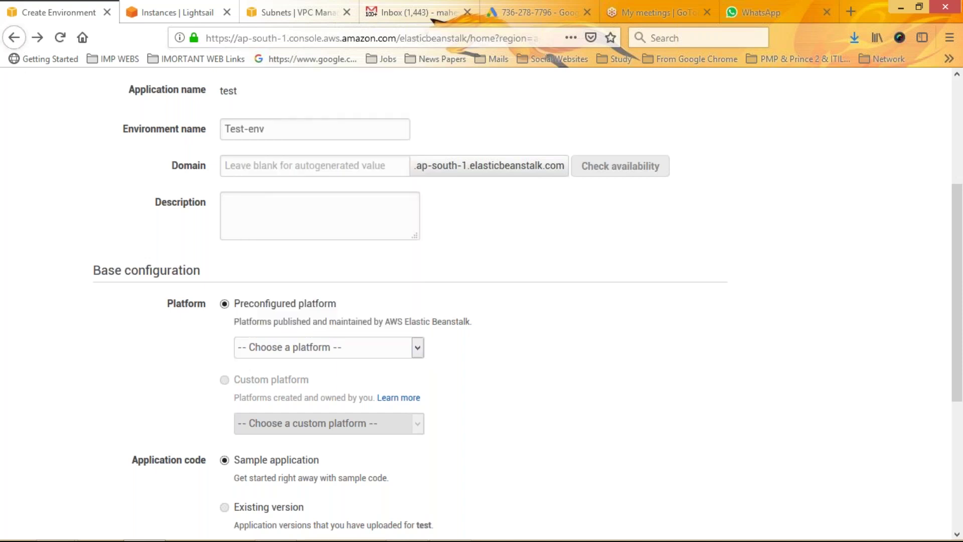
Step: Review the test application's versions and saved configurations, and open the list of all Elastic Beanstalk applications
{"action": "left_click", "coordinate": [97, 237]}
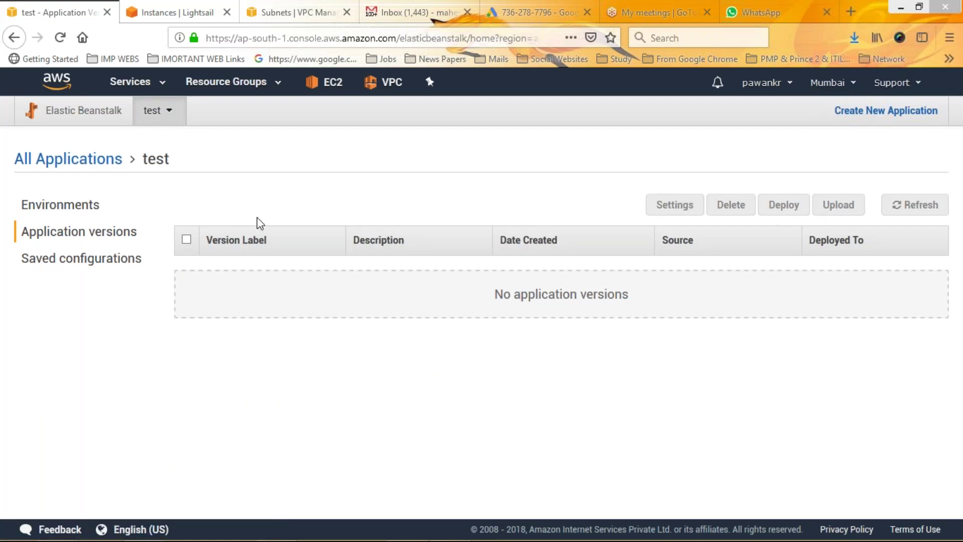
{"action": "left_click", "coordinate": [57, 262]}
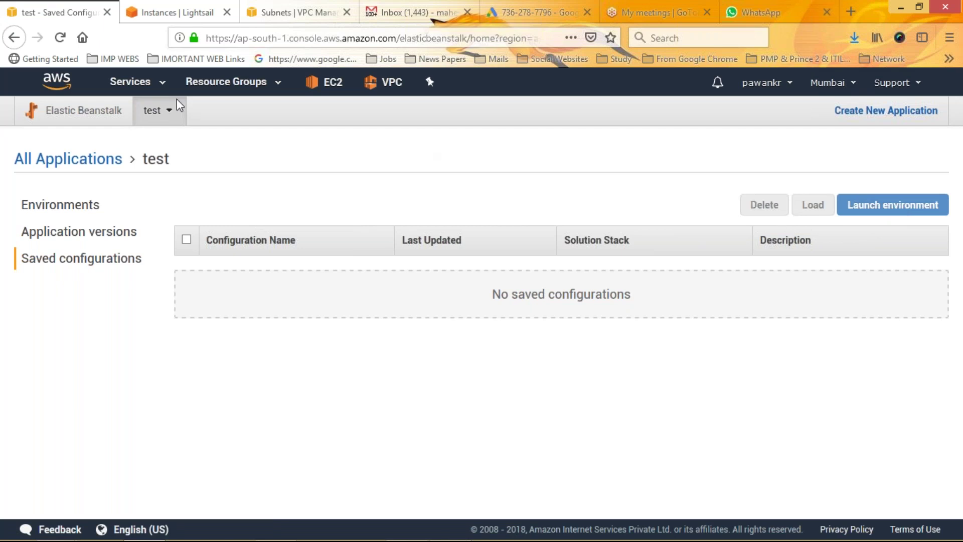
{"action": "left_click", "coordinate": [79, 117]}
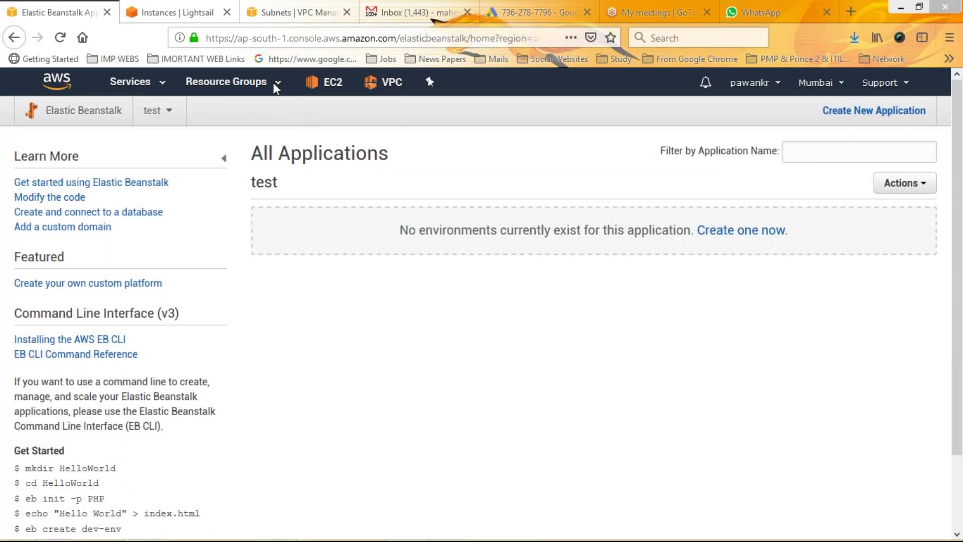
Step: Open the full list of AWS services to view the service categories
{"action": "left_click", "coordinate": [138, 86]}
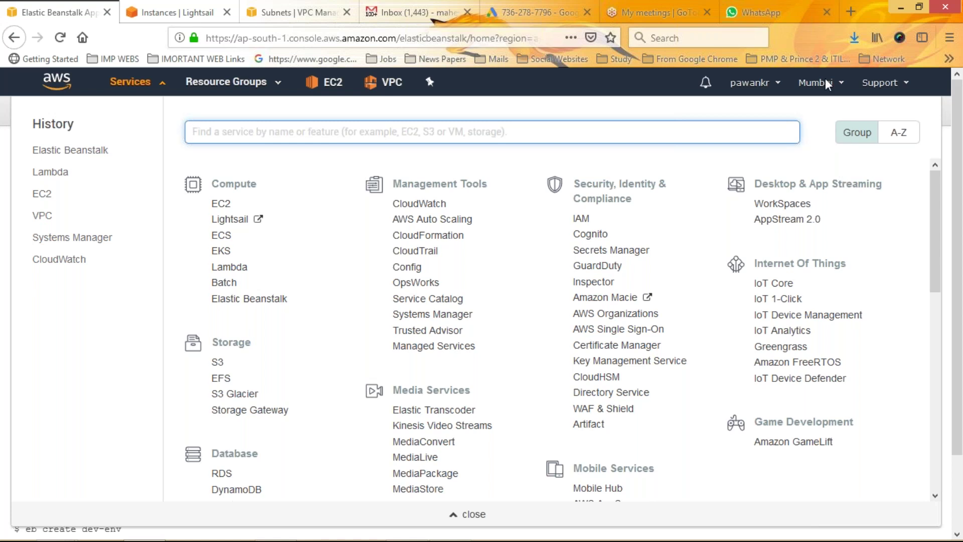
{"action": "left_click", "coordinate": [821, 28]}
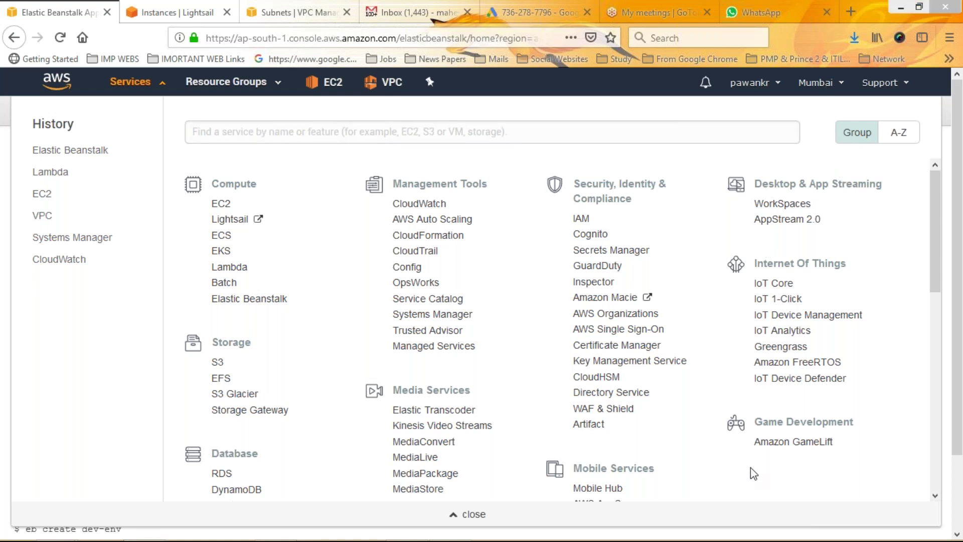